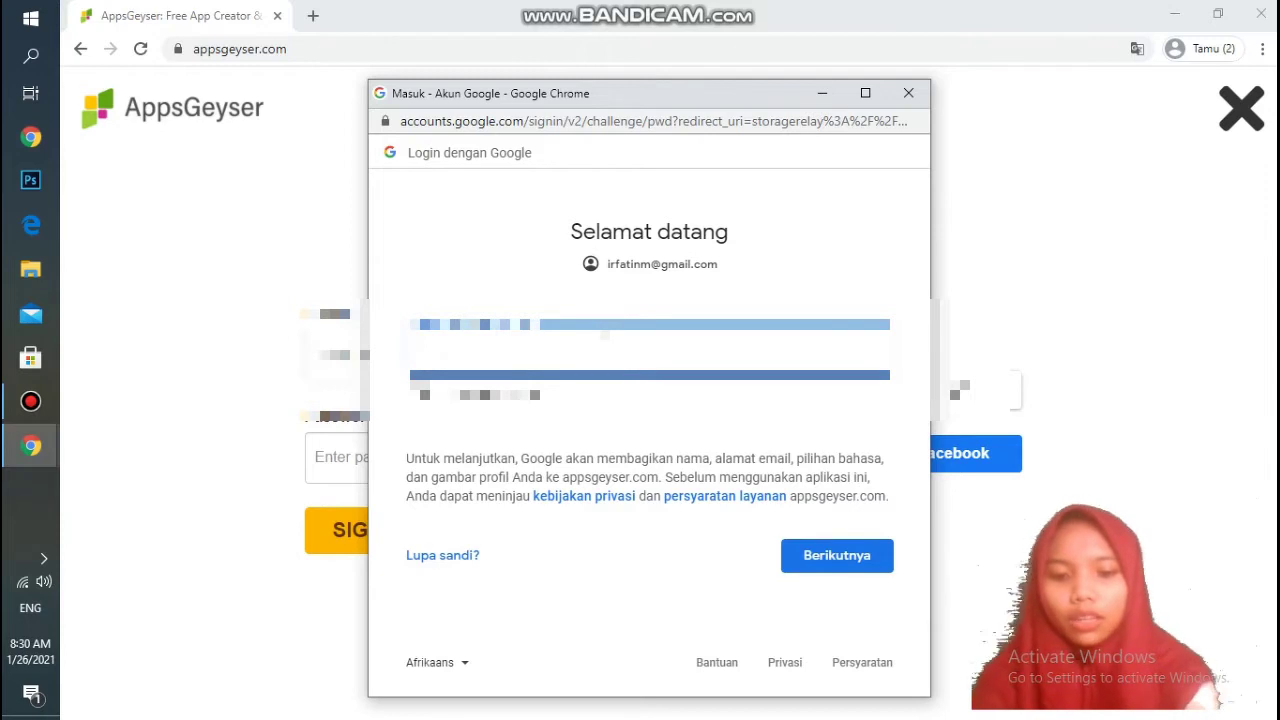
# - Submit the Google account password to sign in to AppsGeyser, and check the list of existing apps
pyautogui.press('Return')
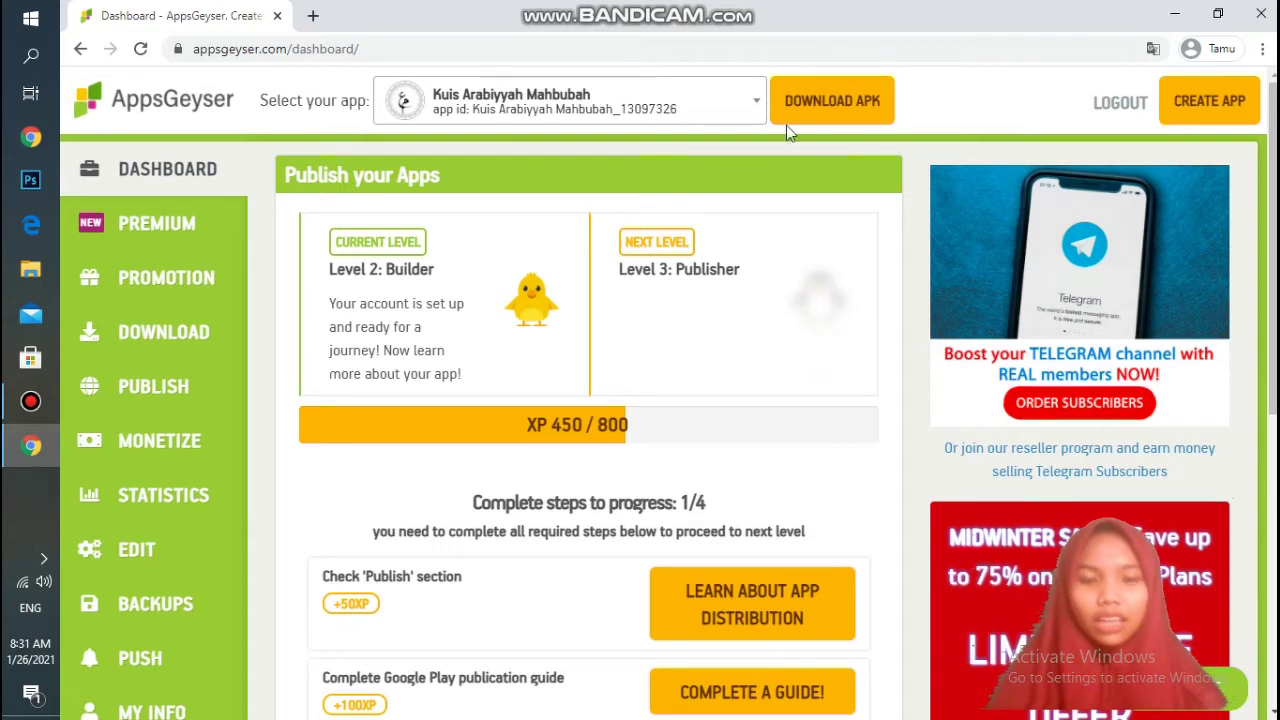
pyautogui.click(752, 106)
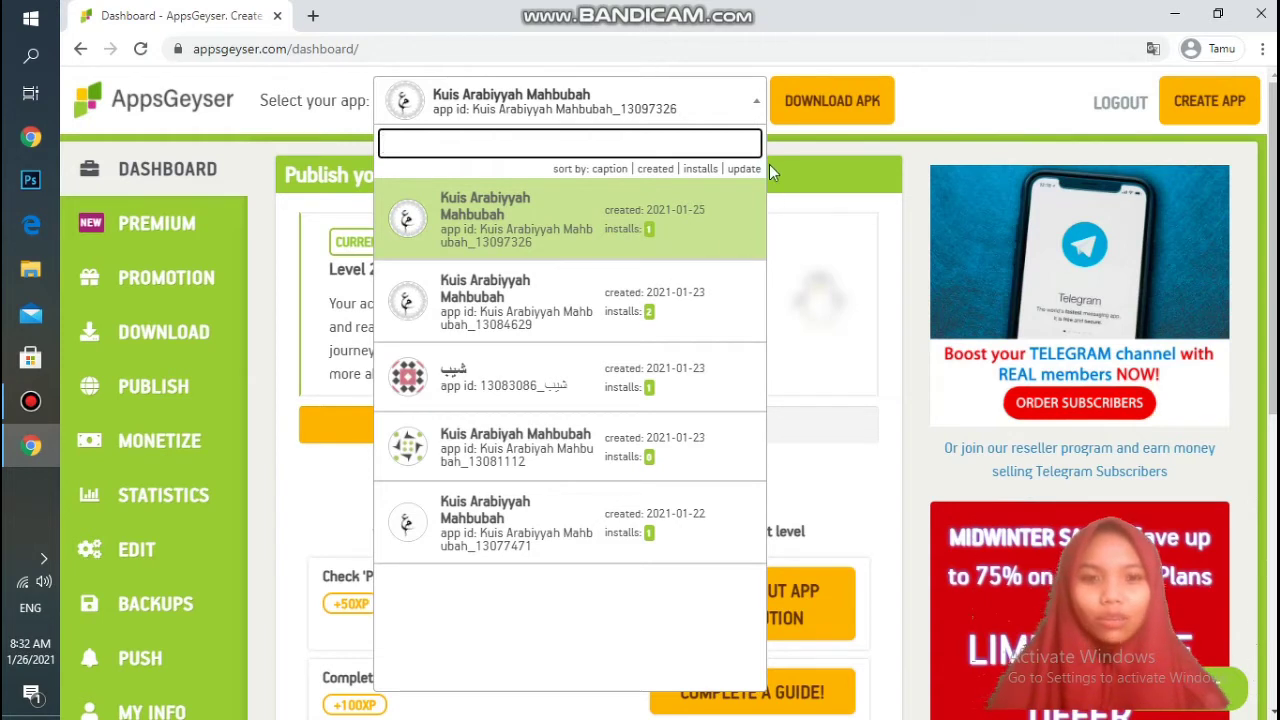
pyautogui.click(757, 110)
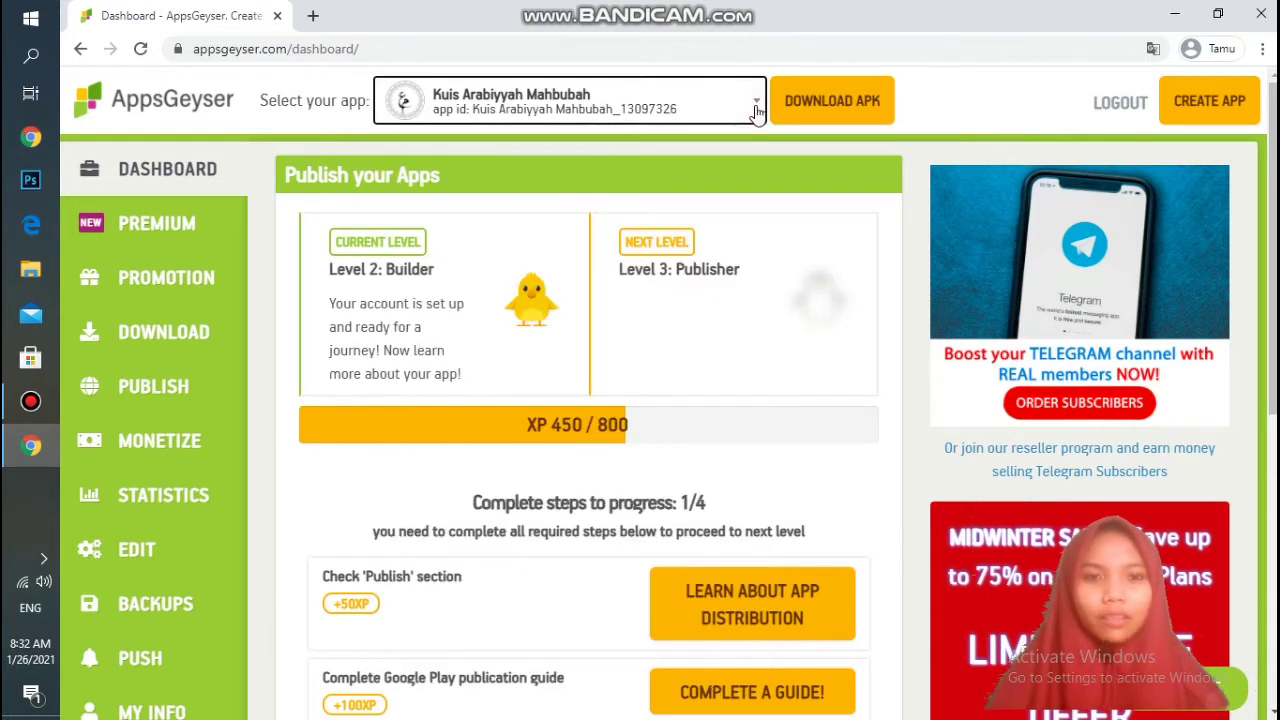
# - Start creating a new app and open the Gamemaker game templates
pyautogui.click(1210, 112)
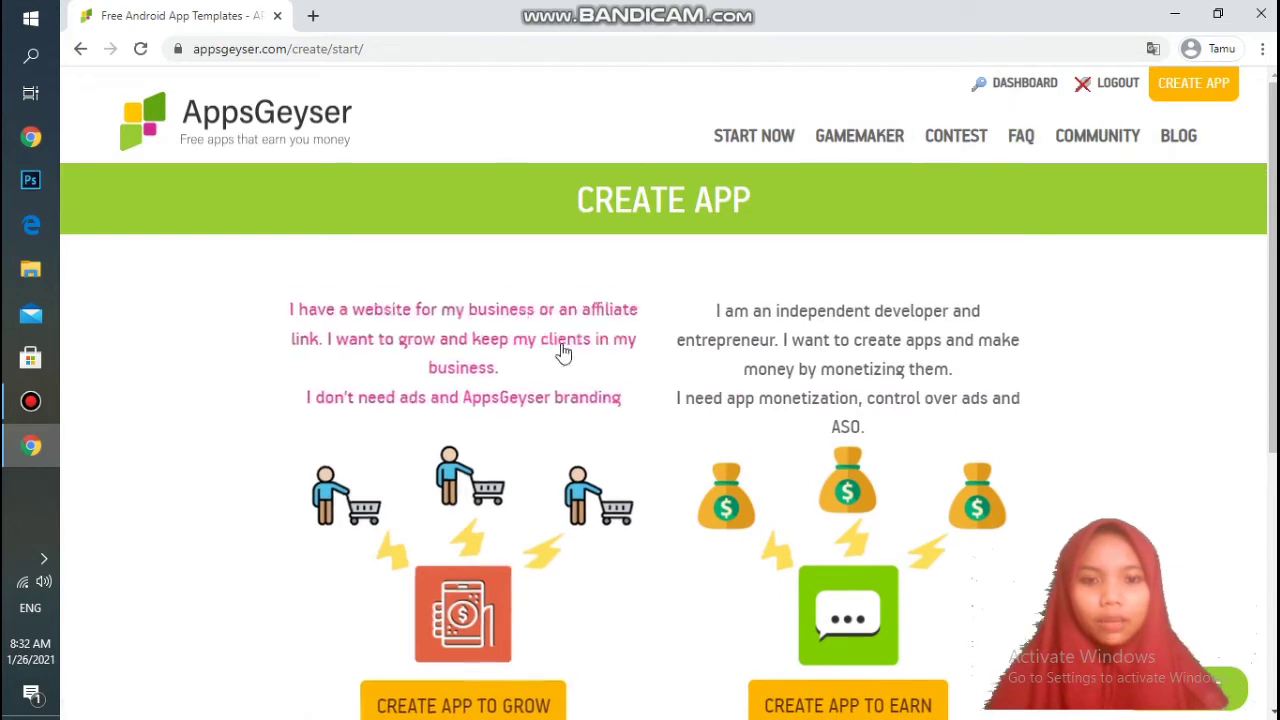
pyautogui.moveTo(760, 154)
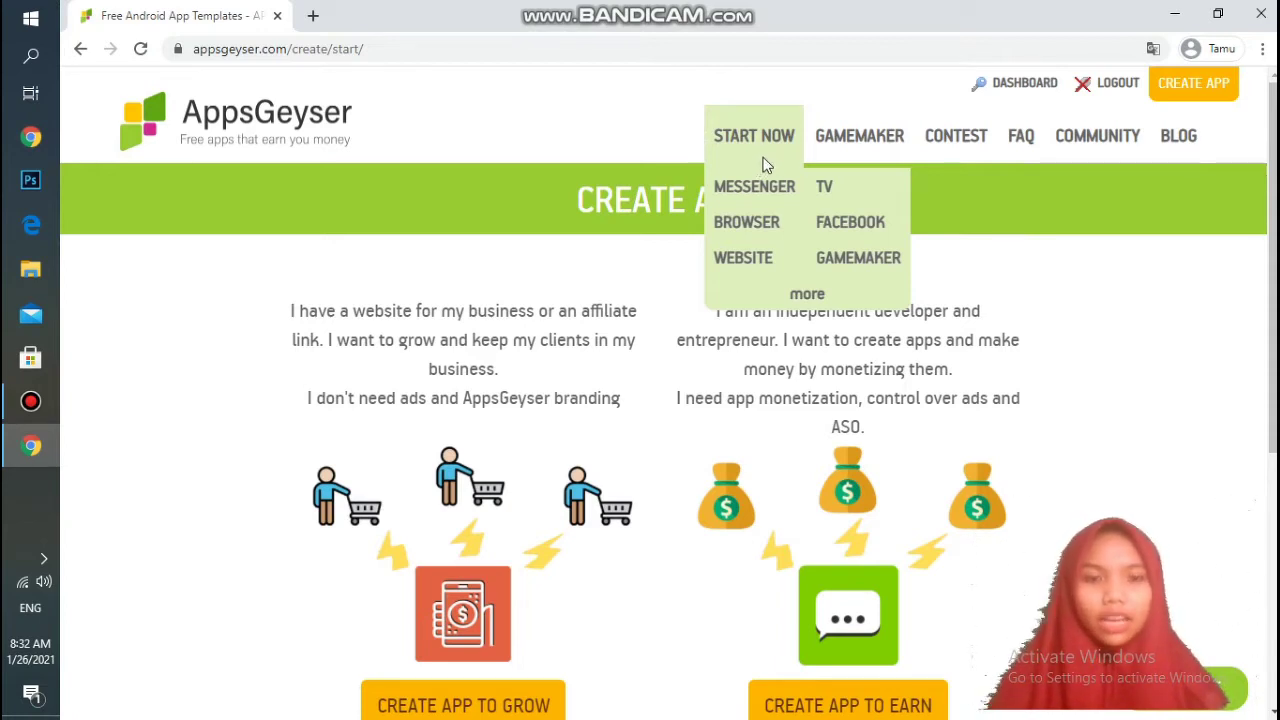
pyautogui.click(840, 146)
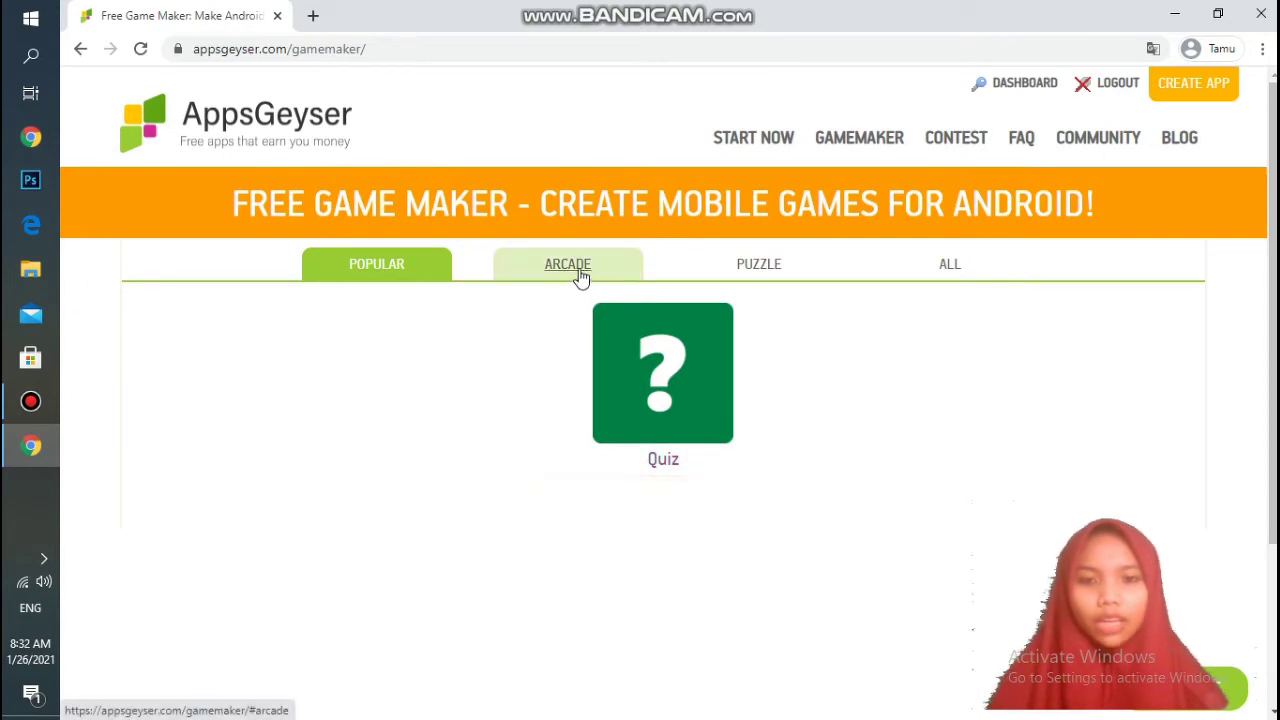
# - Look through all the game templates and choose the Quiz template from the popular ones
pyautogui.click(949, 270)
pyautogui.scroll(-2, 783, 405)
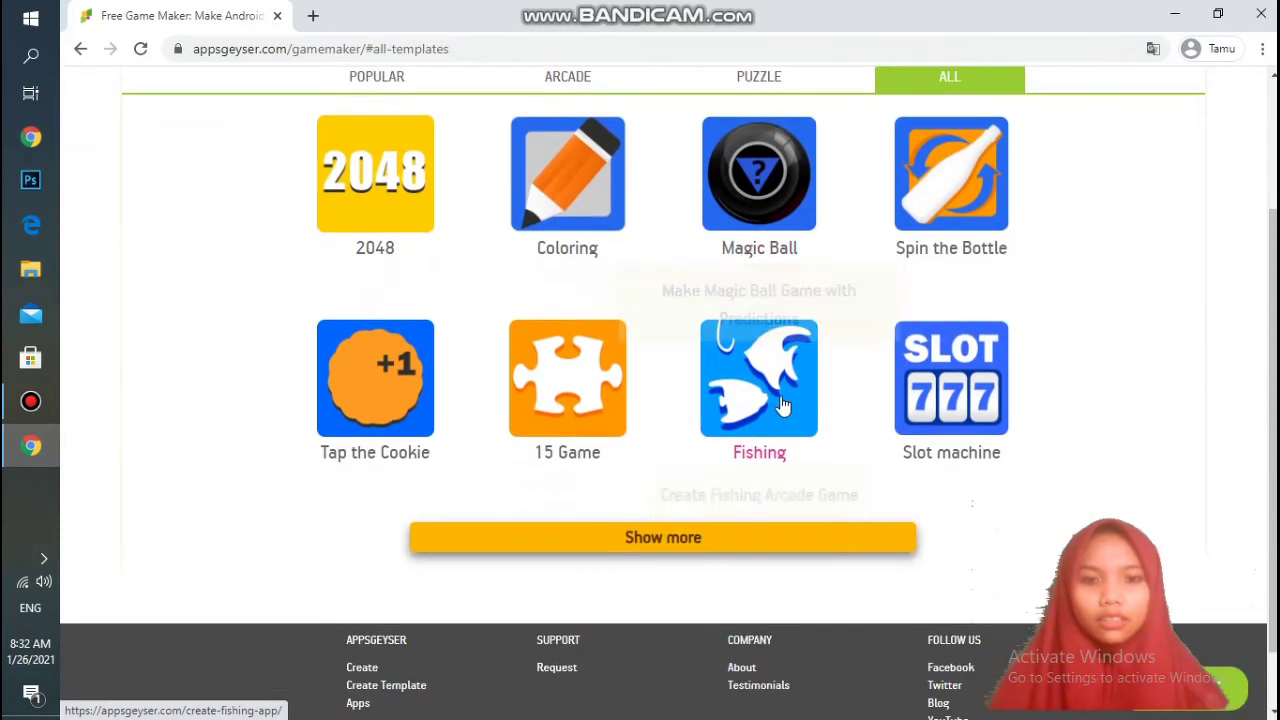
pyautogui.scroll(2, 783, 405)
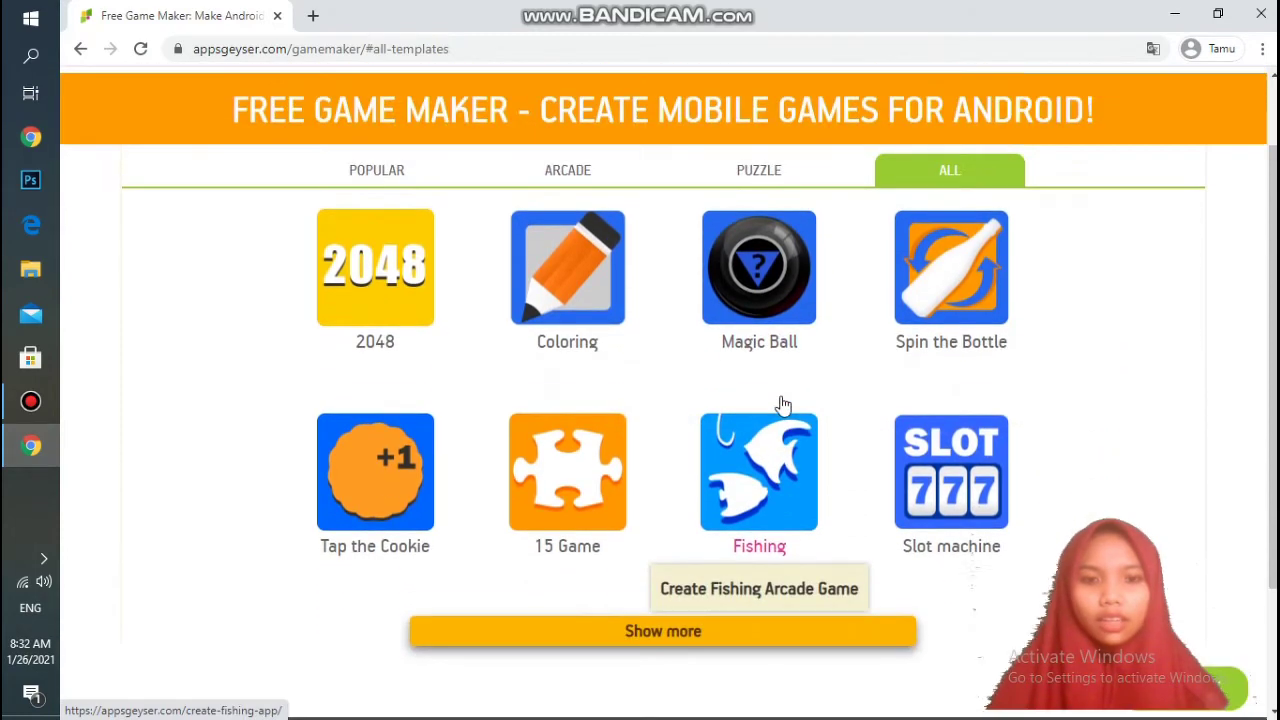
pyautogui.click(385, 178)
pyautogui.scroll(2, 452, 208)
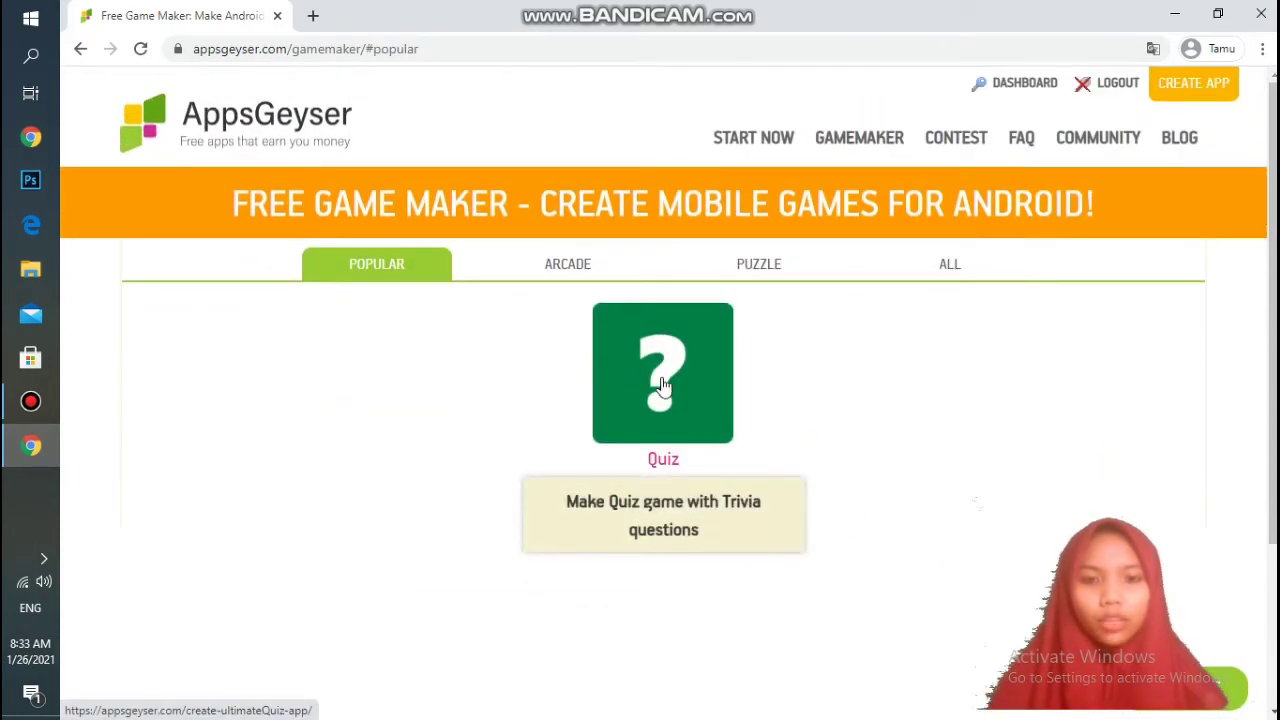
pyautogui.click(663, 383)
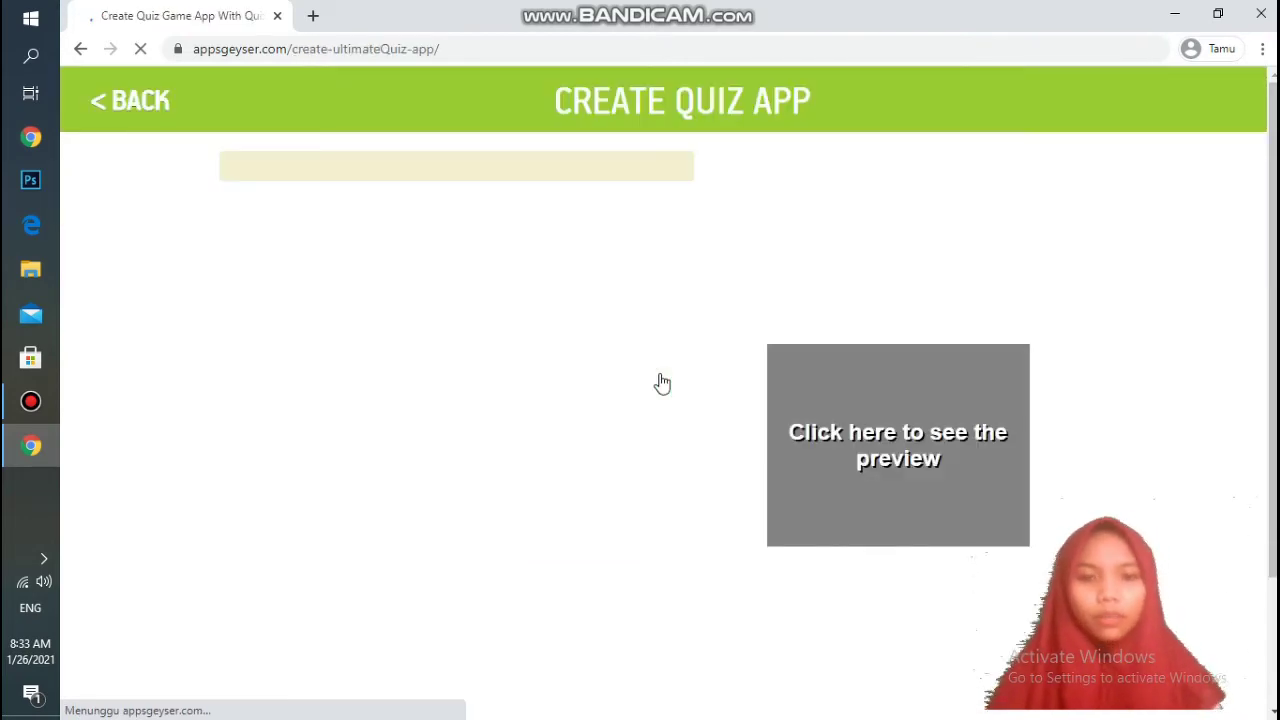
# - Continue past the Quiz template description to the app settings
pyautogui.scroll(-2, 690, 455)
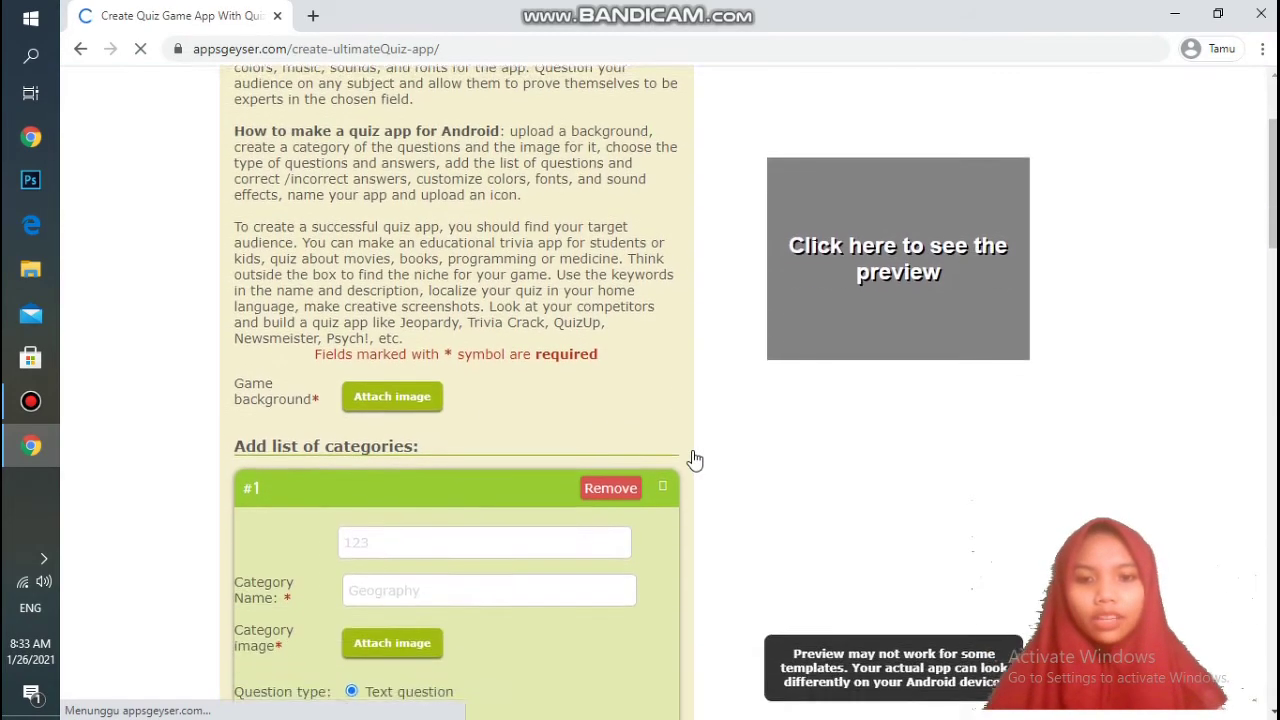
pyautogui.scroll(-3, 692, 458)
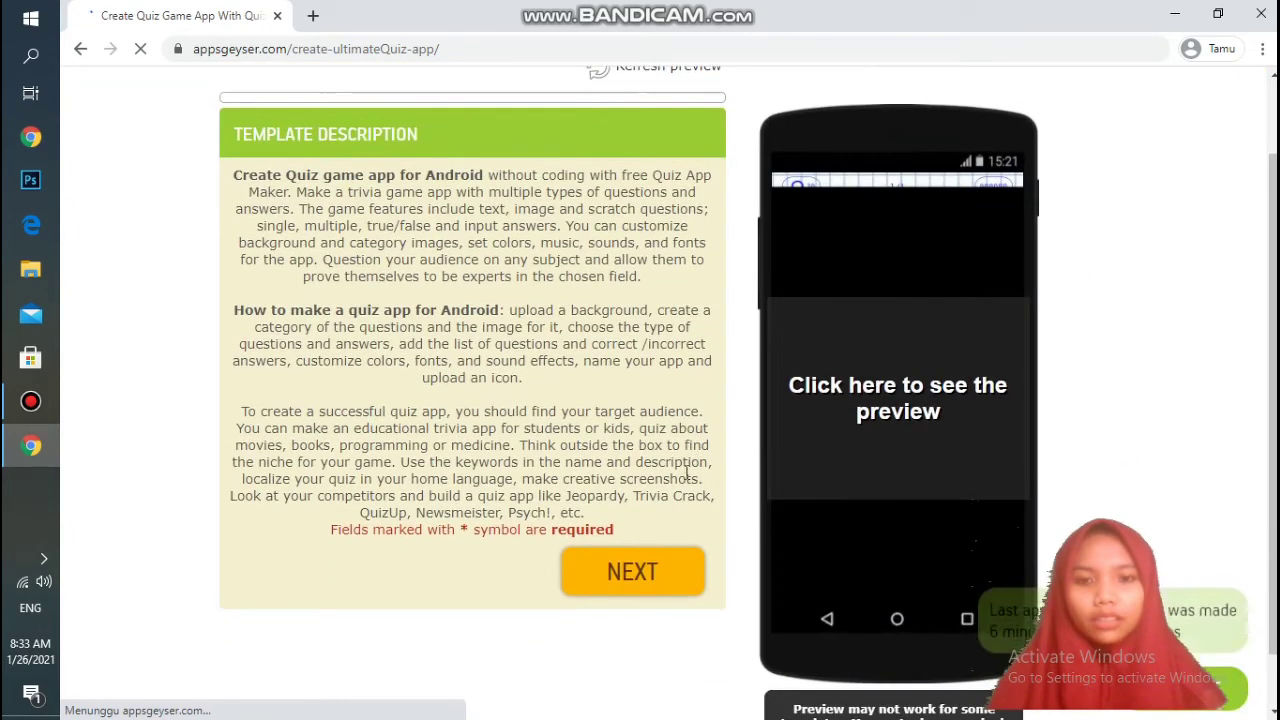
pyautogui.click(640, 571)
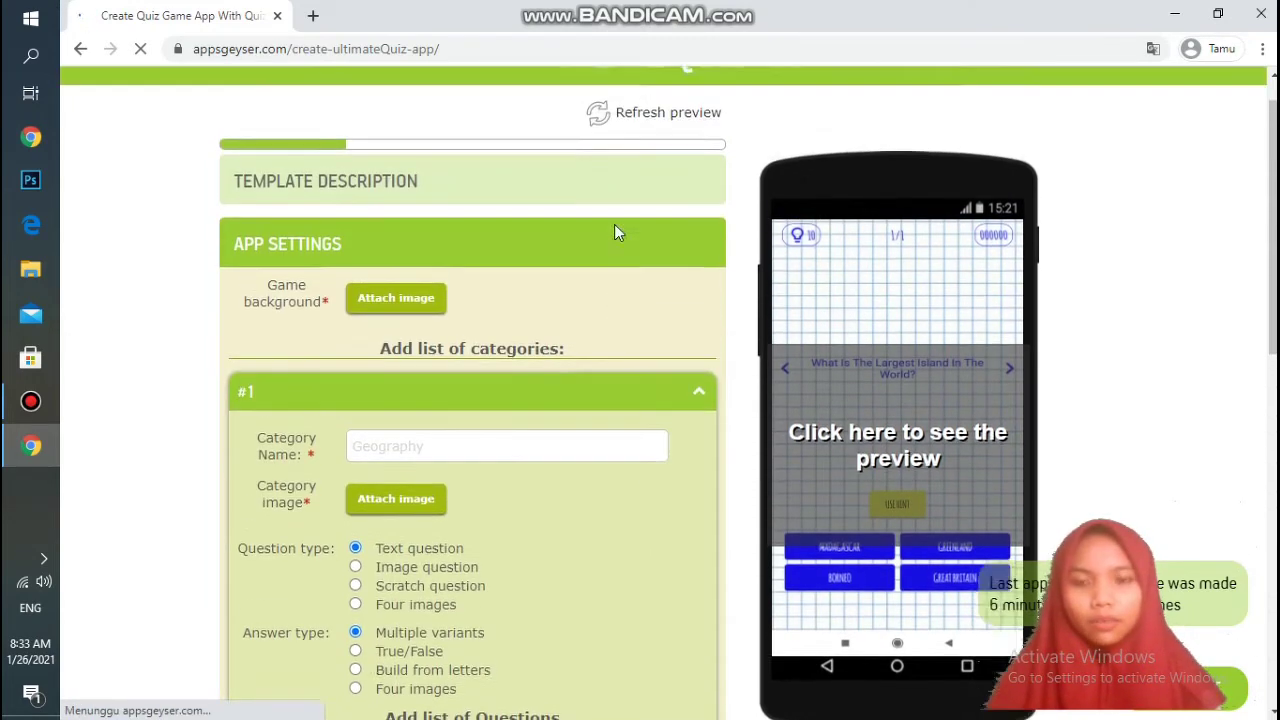
# - Attach the camel picture "images (4)" from the "A gambar" folder in Downloads as the game background
pyautogui.scroll(1, 618, 241)
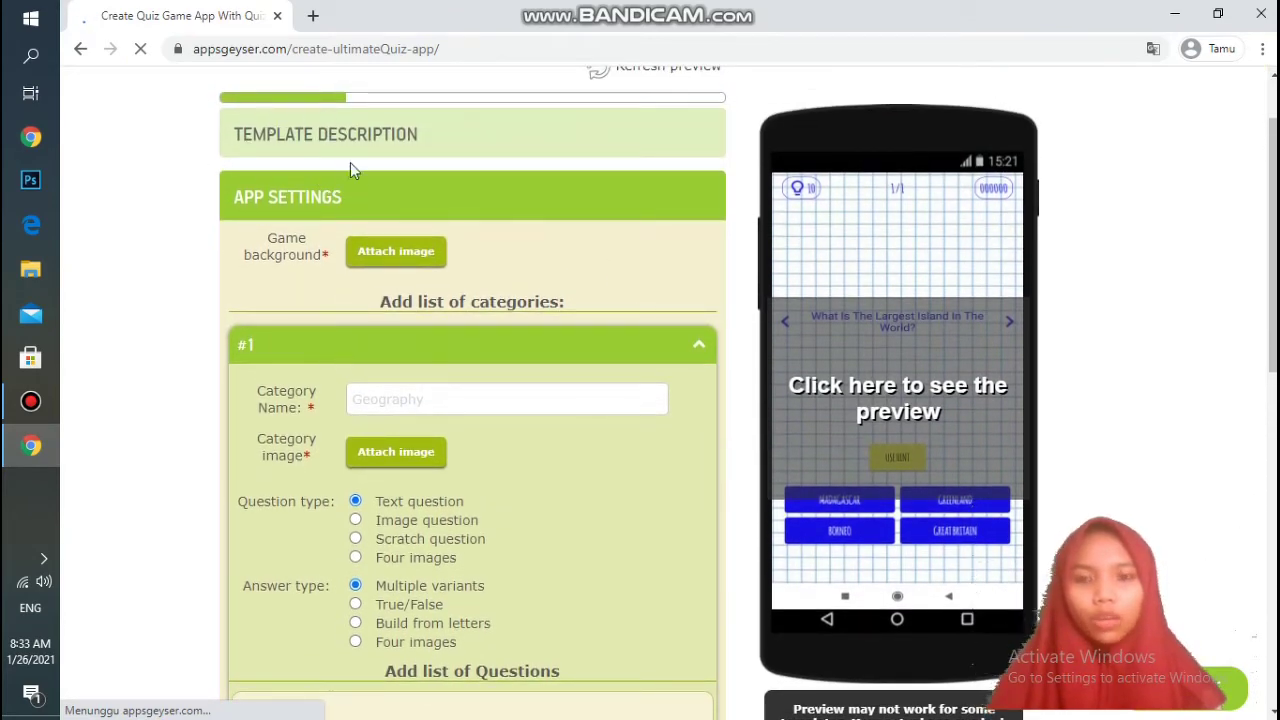
pyautogui.click(397, 255)
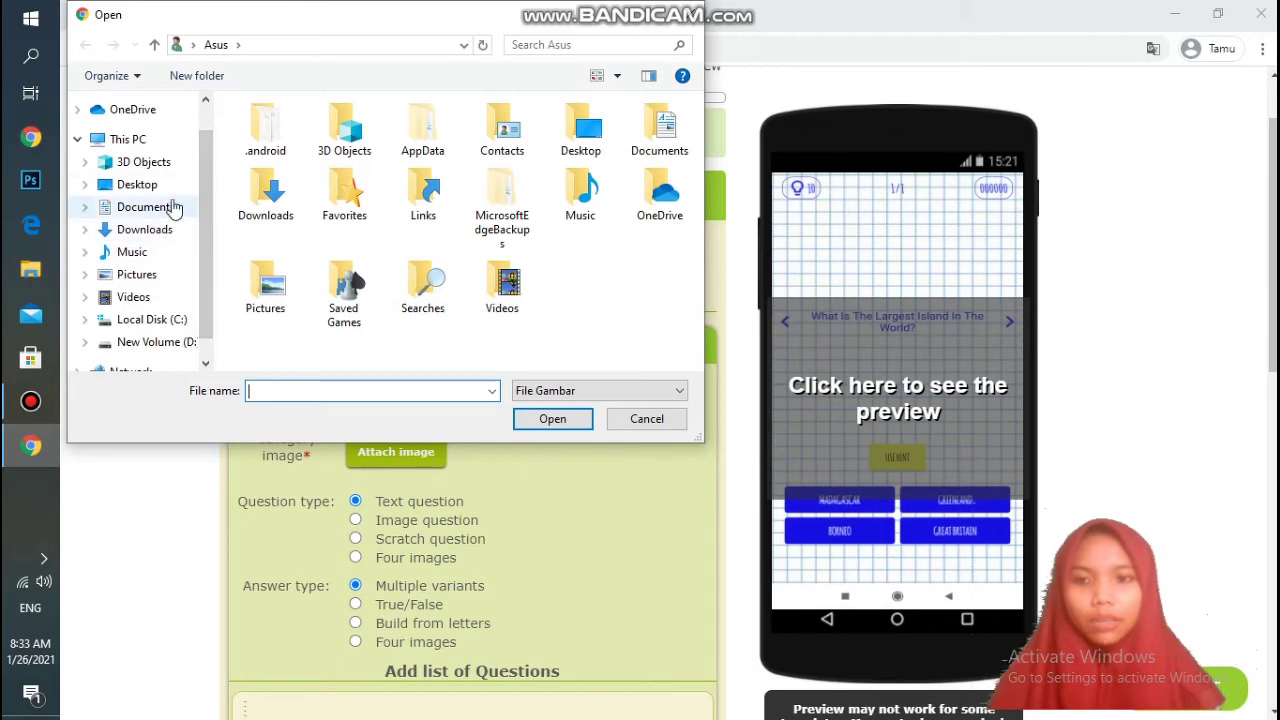
pyautogui.click(172, 231)
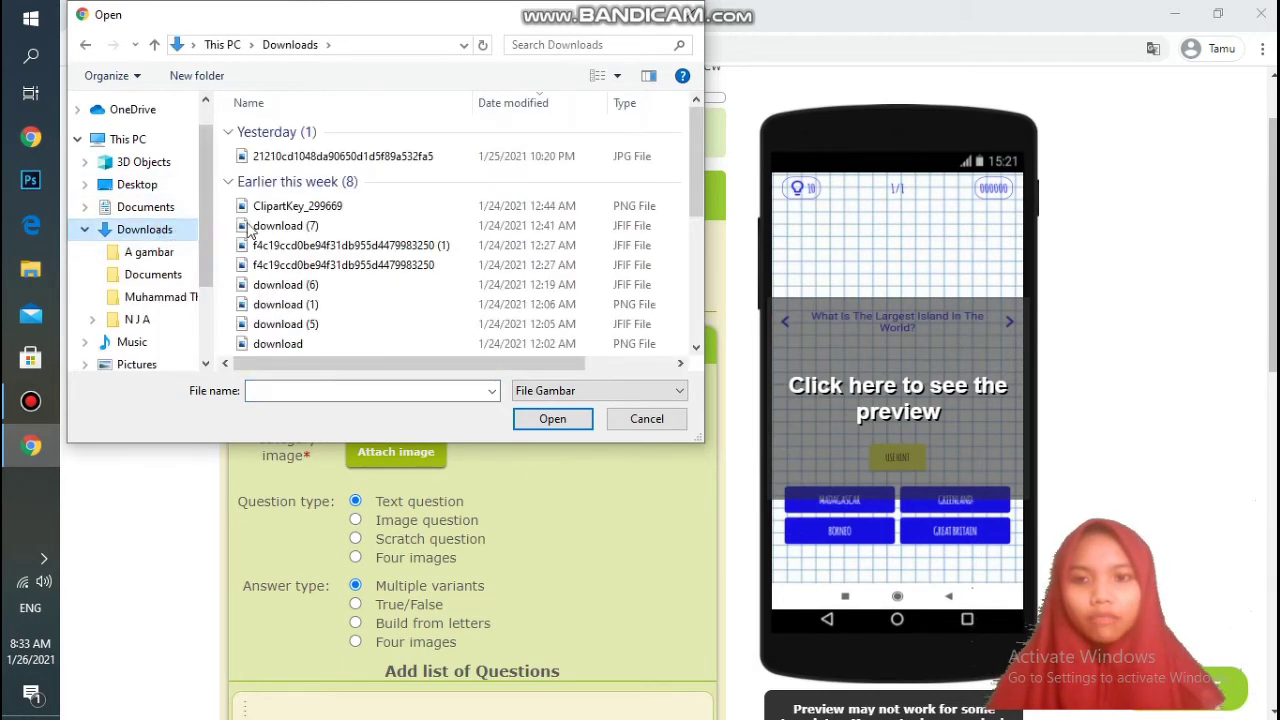
pyautogui.scroll(-5, 397, 252)
pyautogui.scroll(-10, 397, 260)
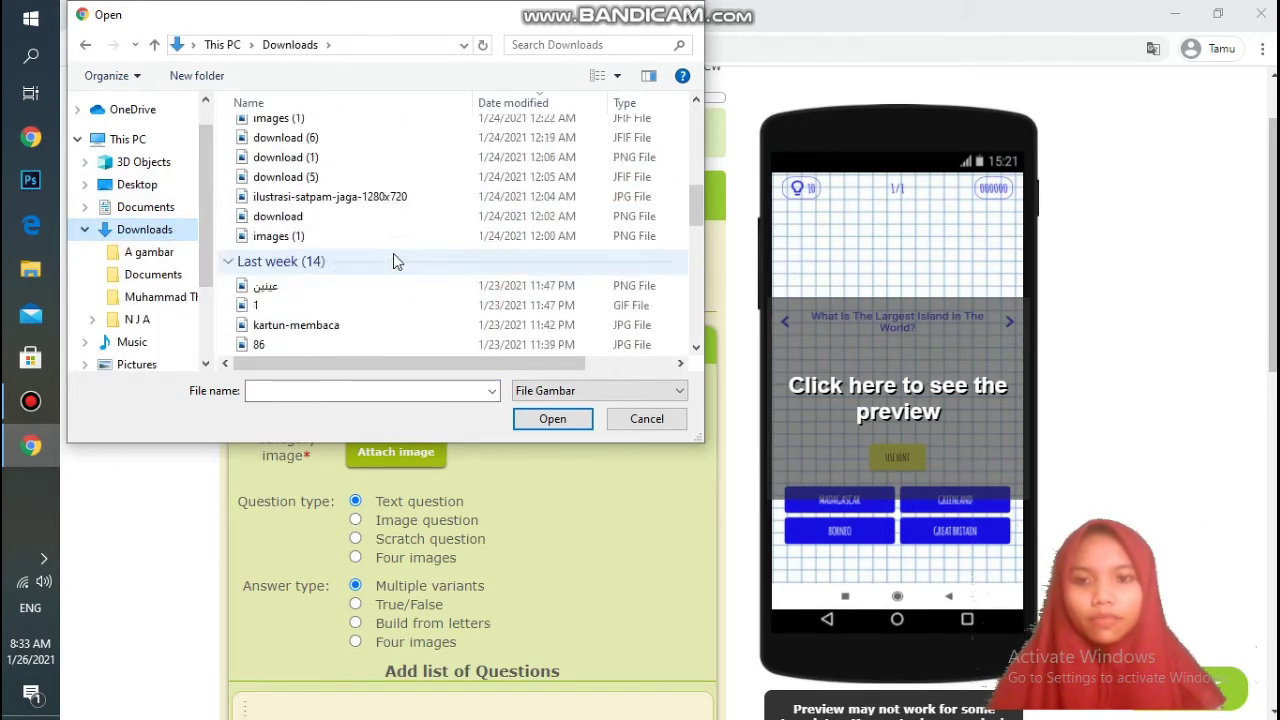
pyautogui.scroll(-2, 387, 274)
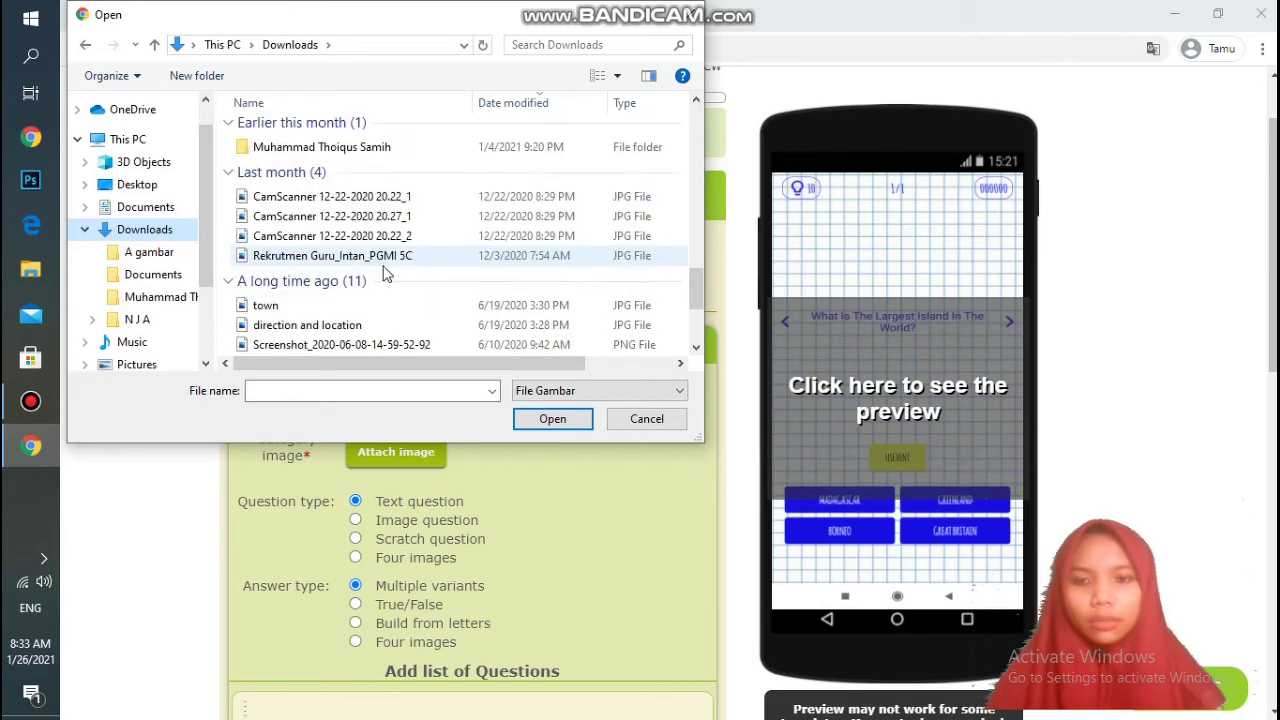
pyautogui.click(166, 252)
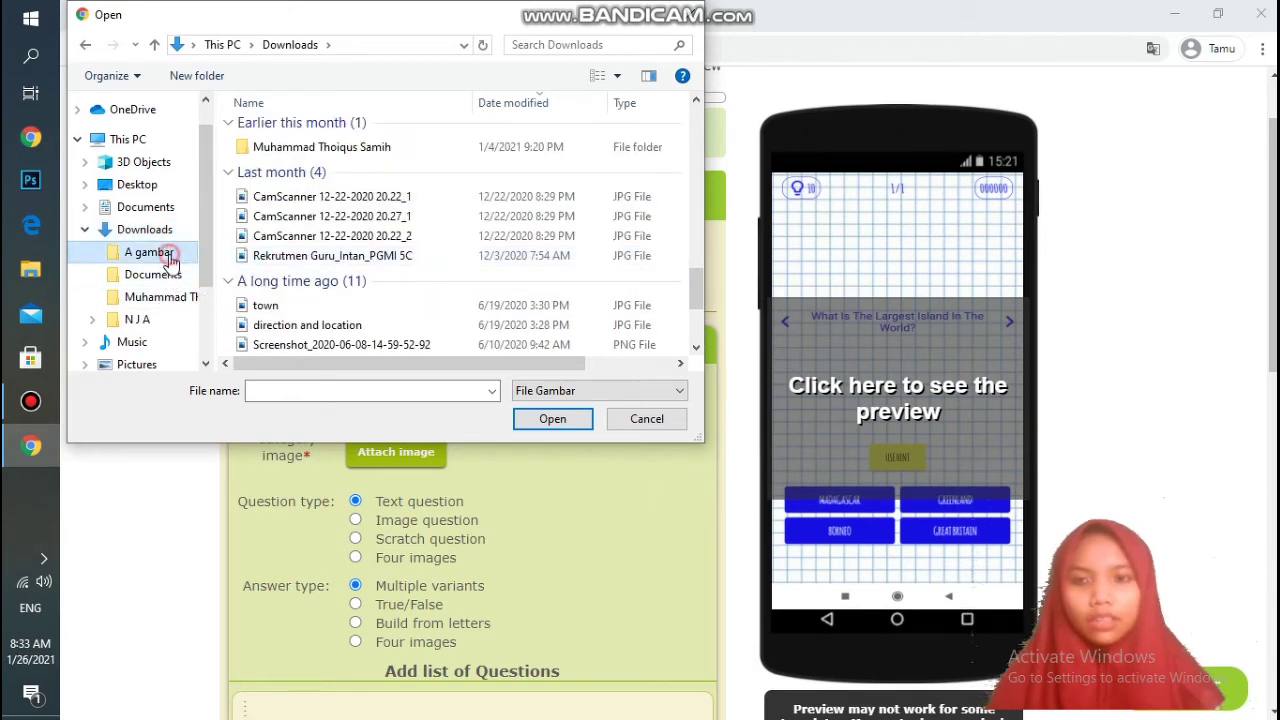
pyautogui.scroll(-3, 448, 272)
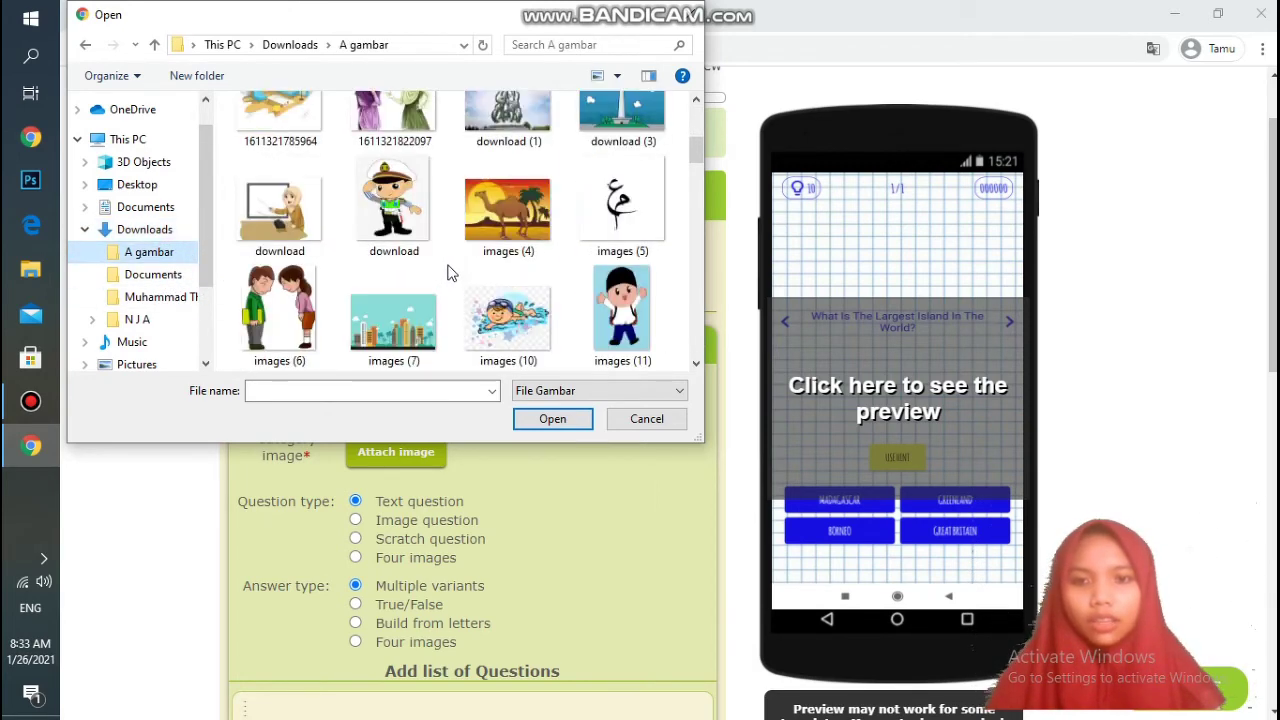
pyautogui.click(510, 228)
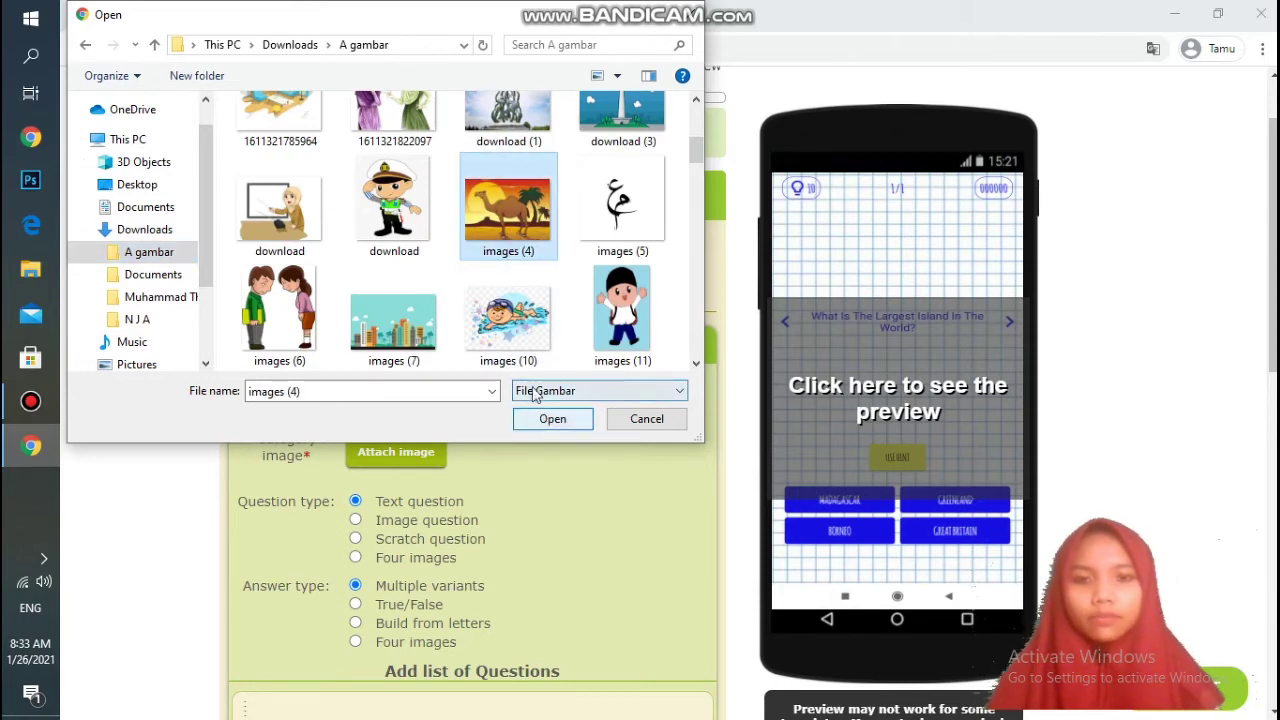
pyautogui.click(550, 419)
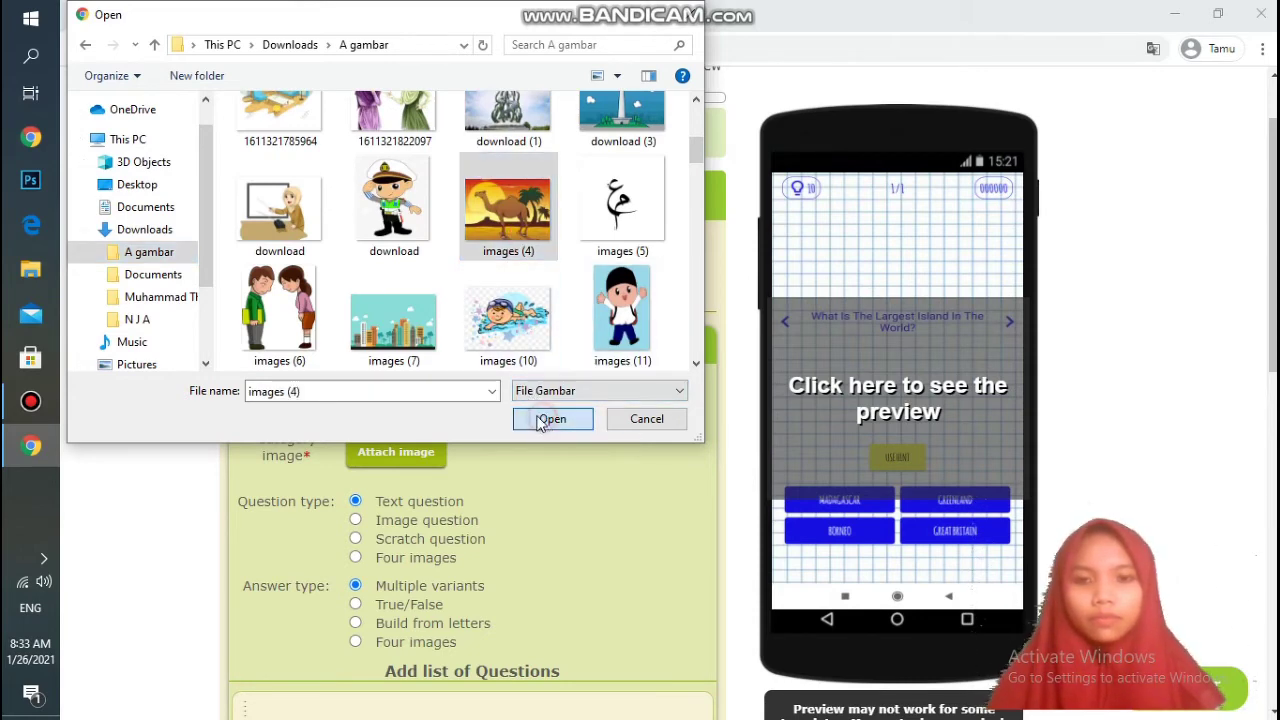
# - Switch the keyboard input language to Arabic and name category #1 "المفردات"
pyautogui.scroll(-2, 499, 360)
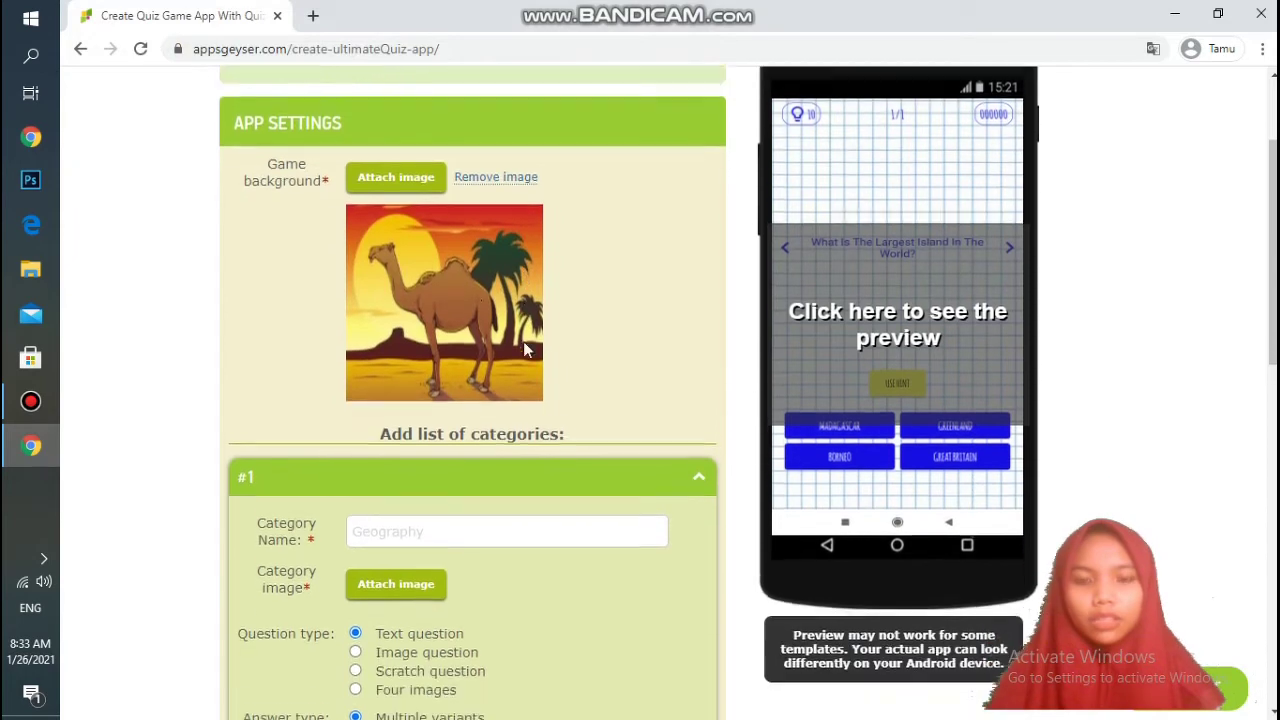
pyautogui.scroll(-1, 491, 391)
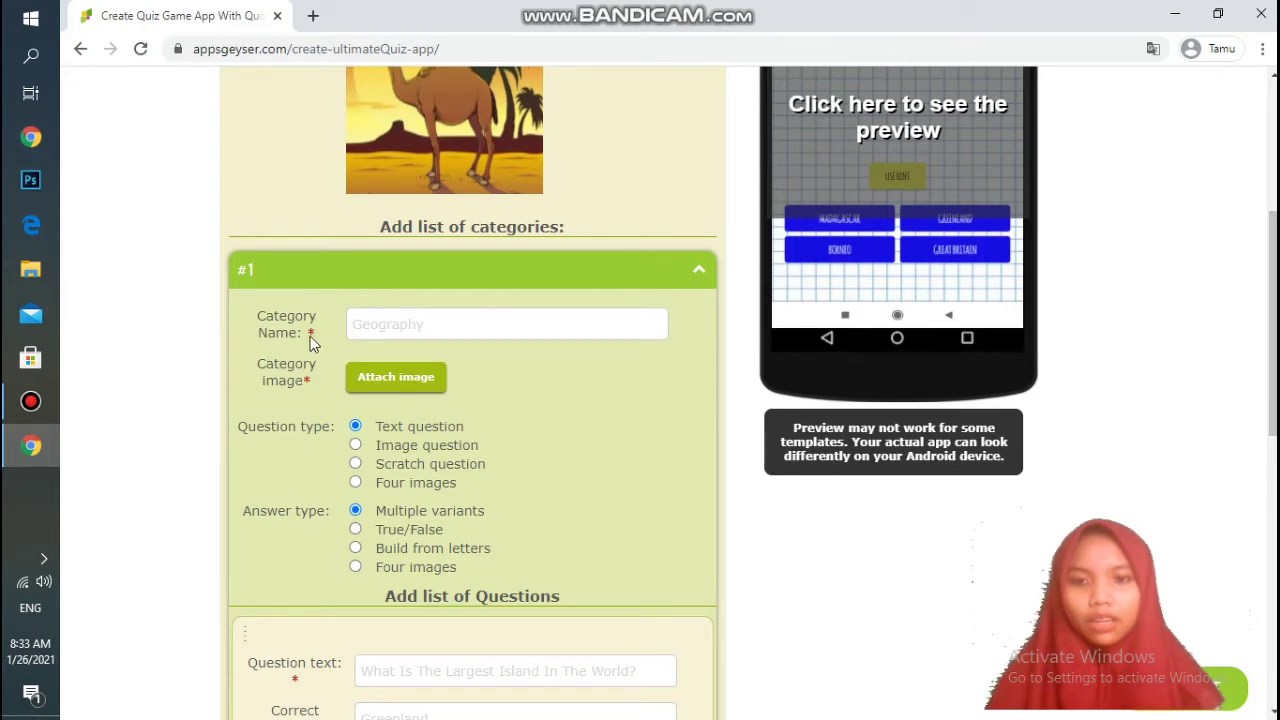
pyautogui.click(405, 331)
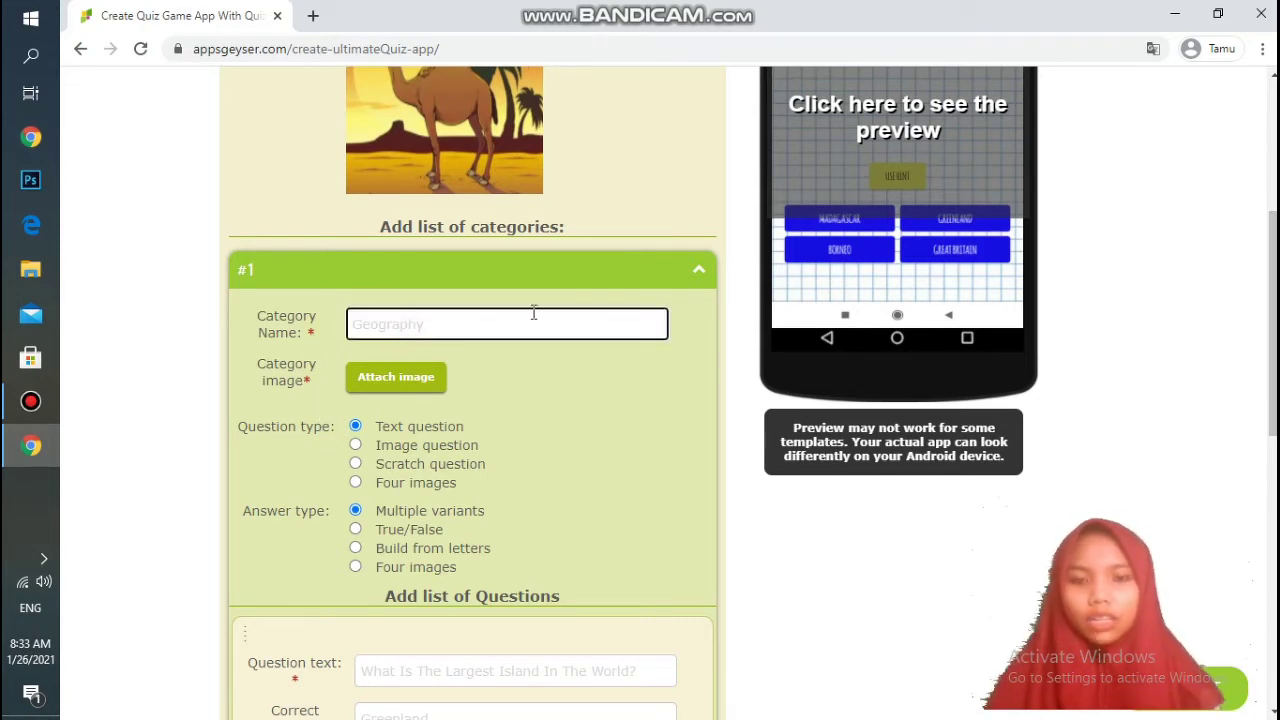
pyautogui.scroll(4, 536, 312)
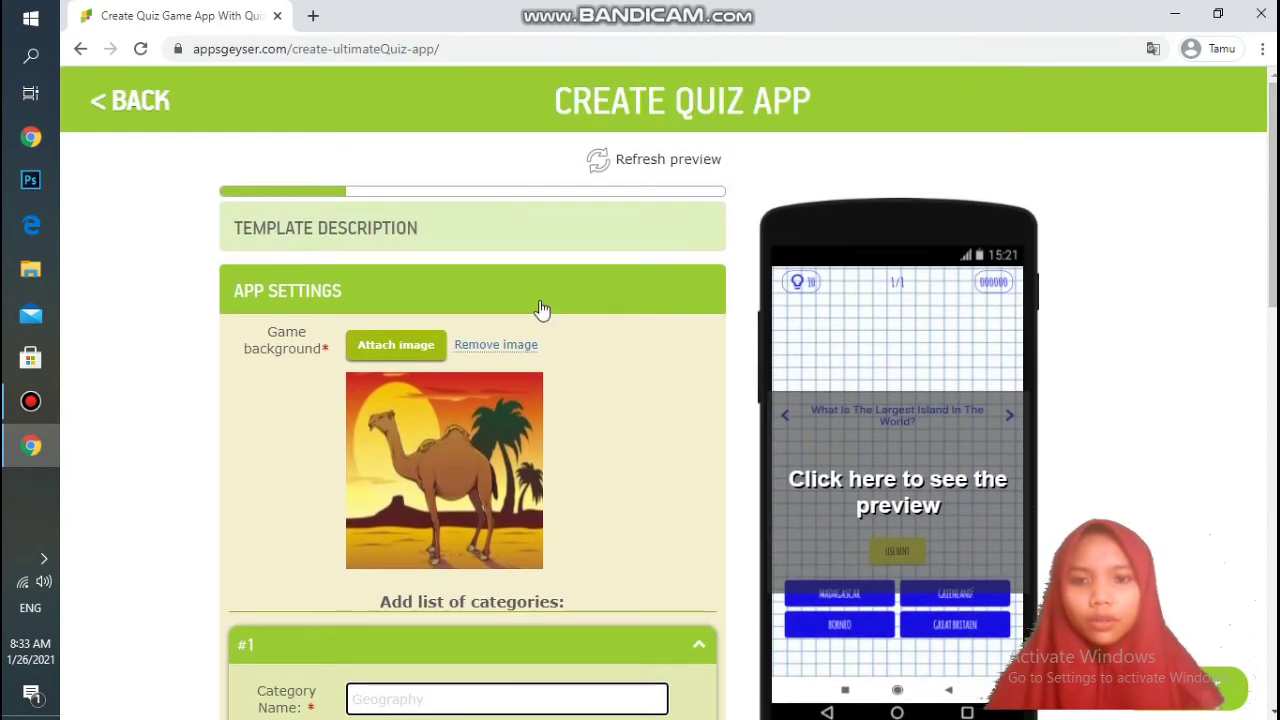
pyautogui.scroll(-1, 545, 330)
pyautogui.scroll(-2, 548, 355)
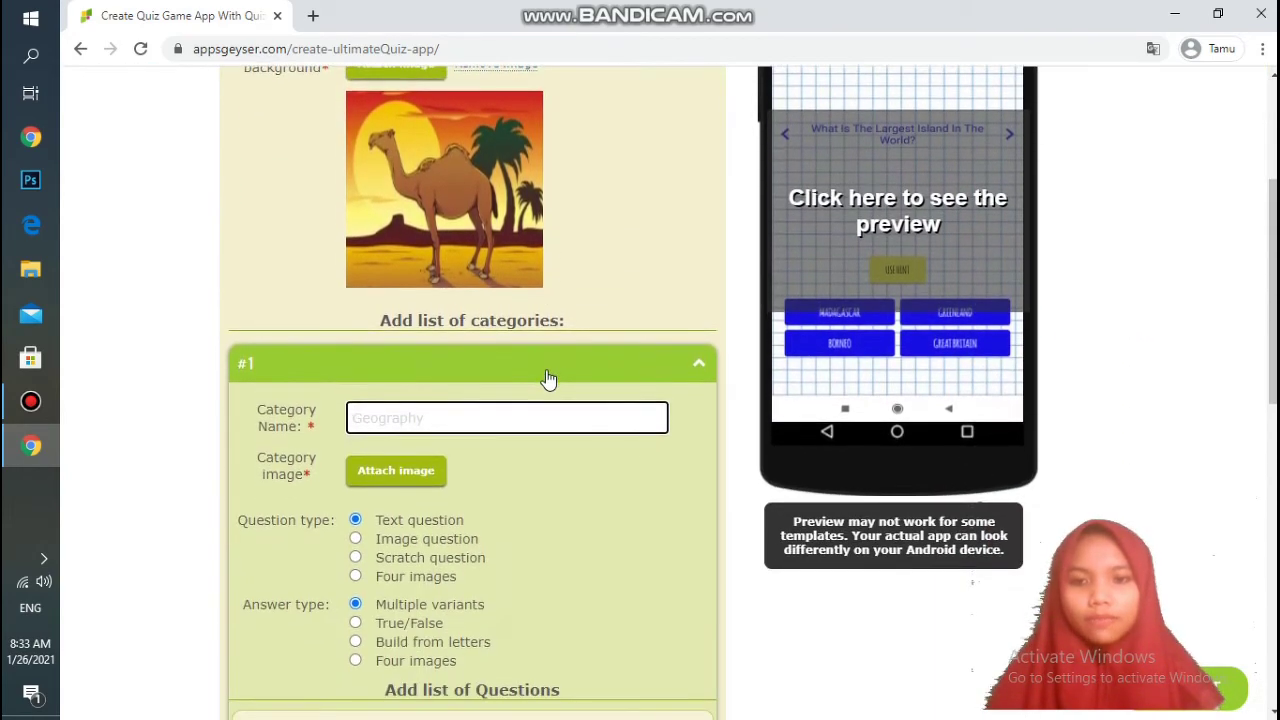
pyautogui.scroll(-1, 500, 400)
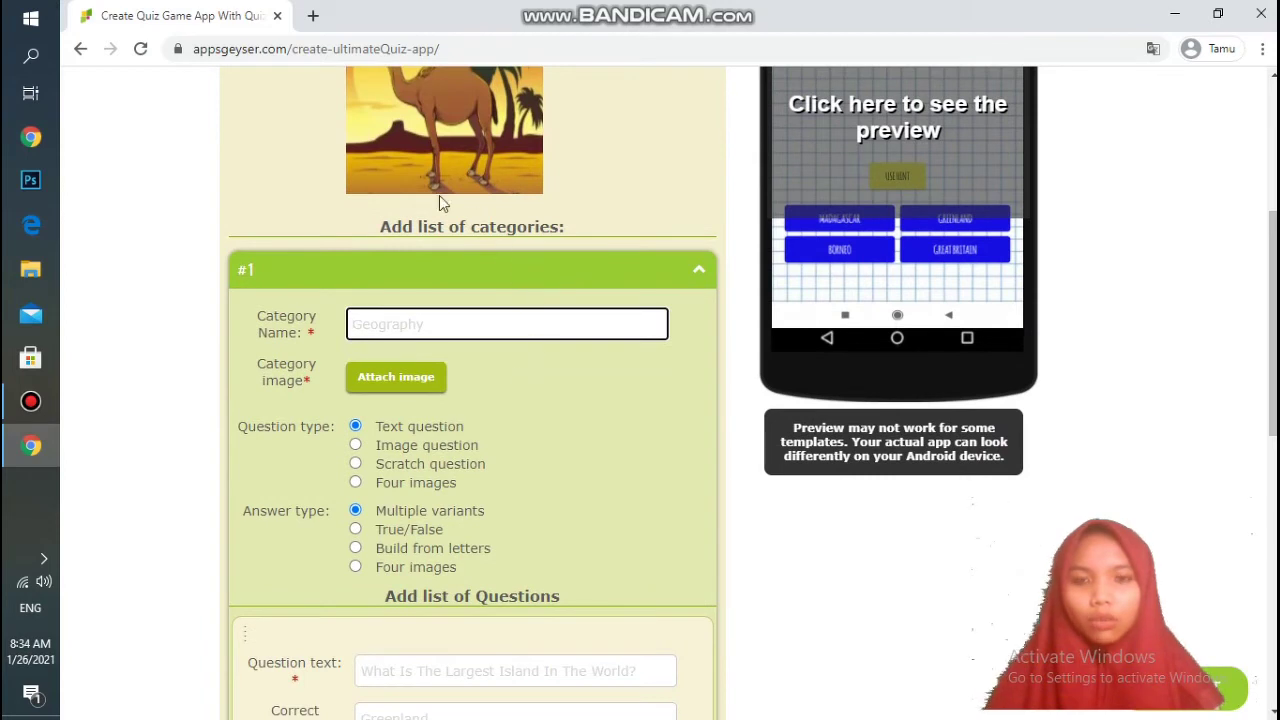
pyautogui.scroll(-1, 428, 409)
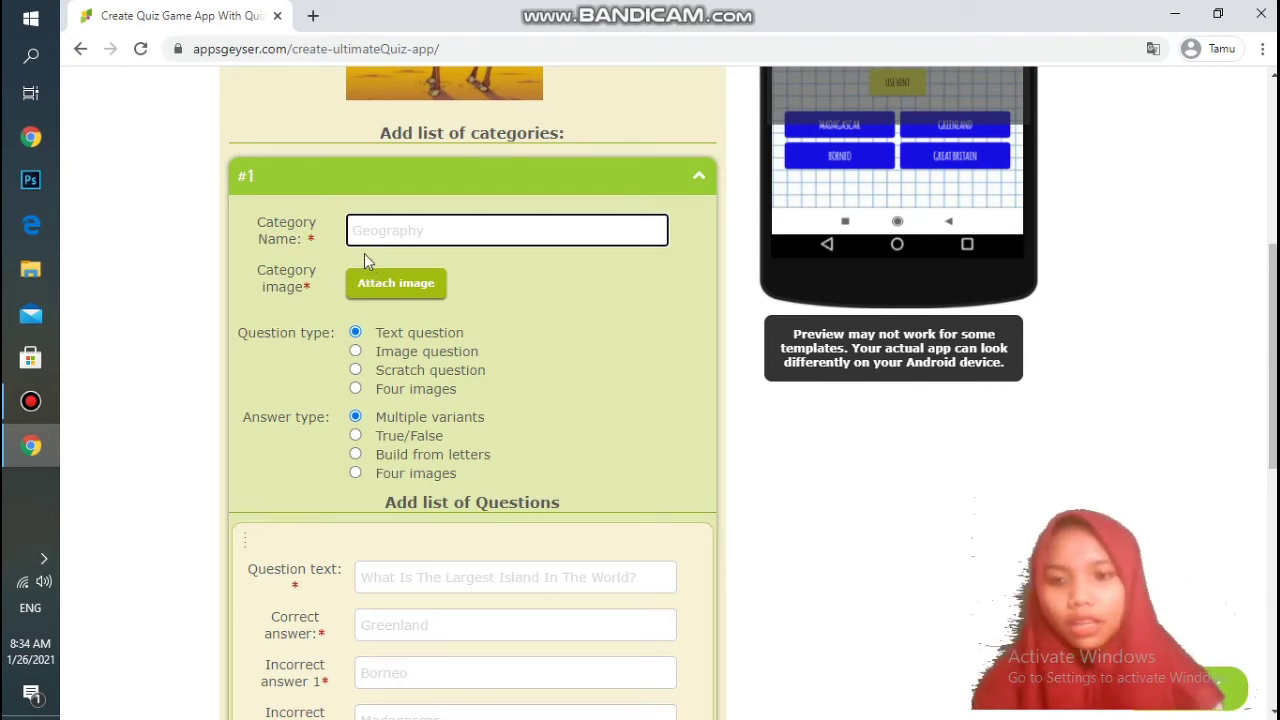
pyautogui.click(34, 610)
pyautogui.click(170, 614)
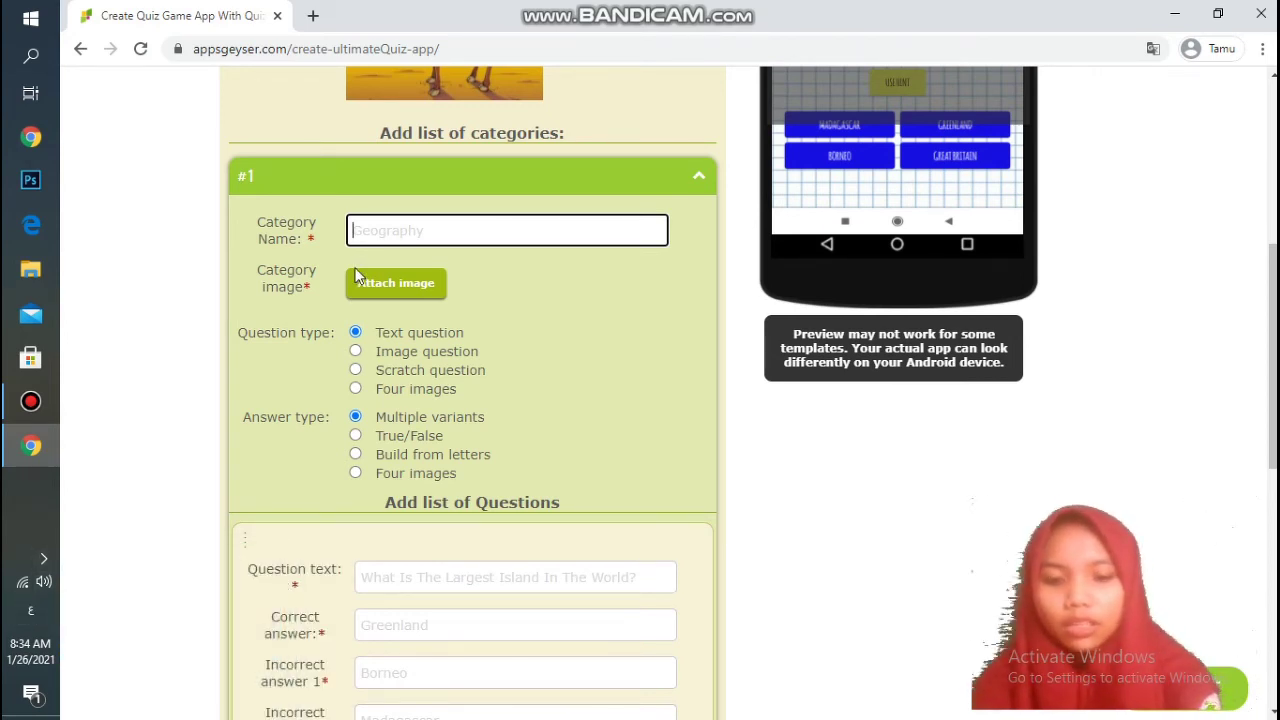
pyautogui.write('المف')
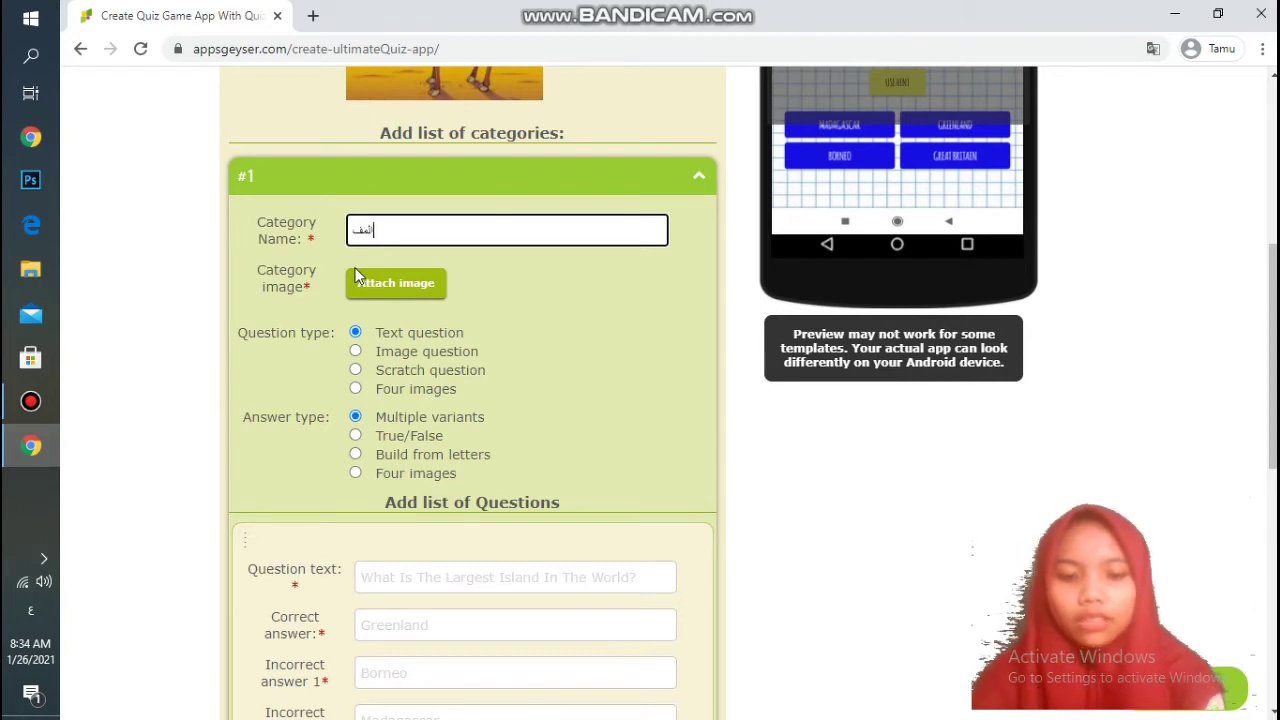
pyautogui.write('ردات')
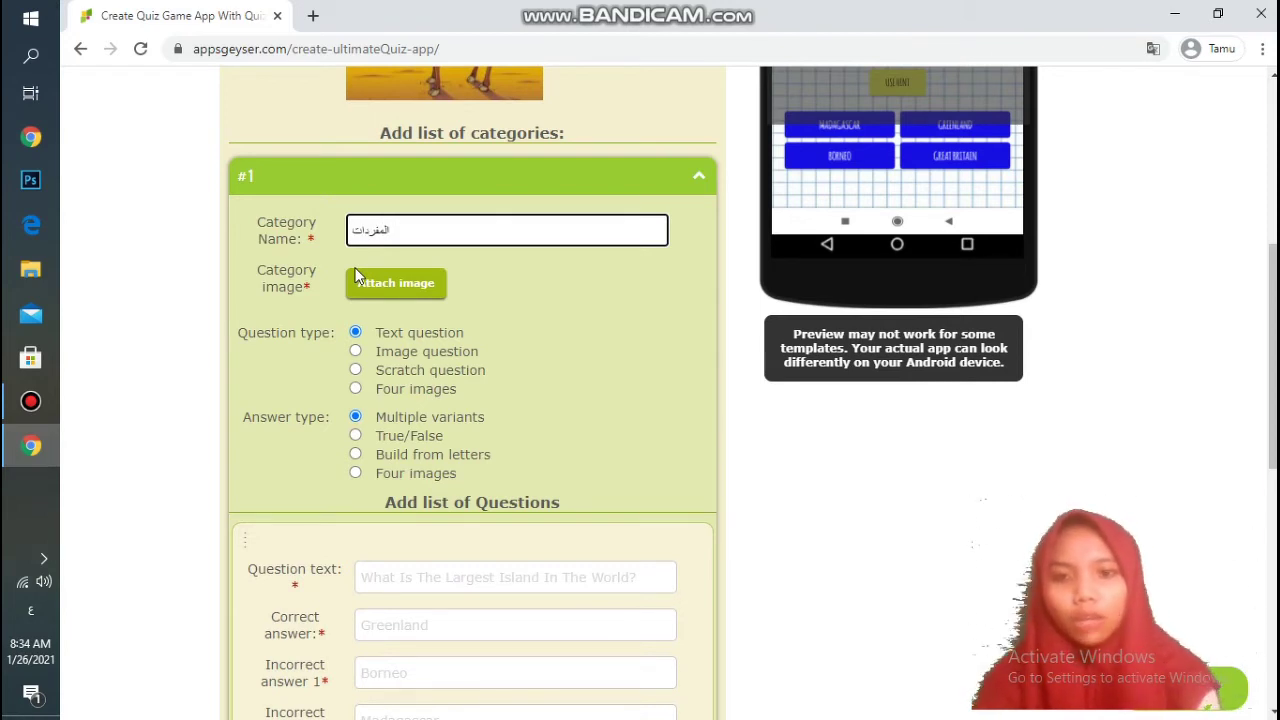
pyautogui.click(390, 285)
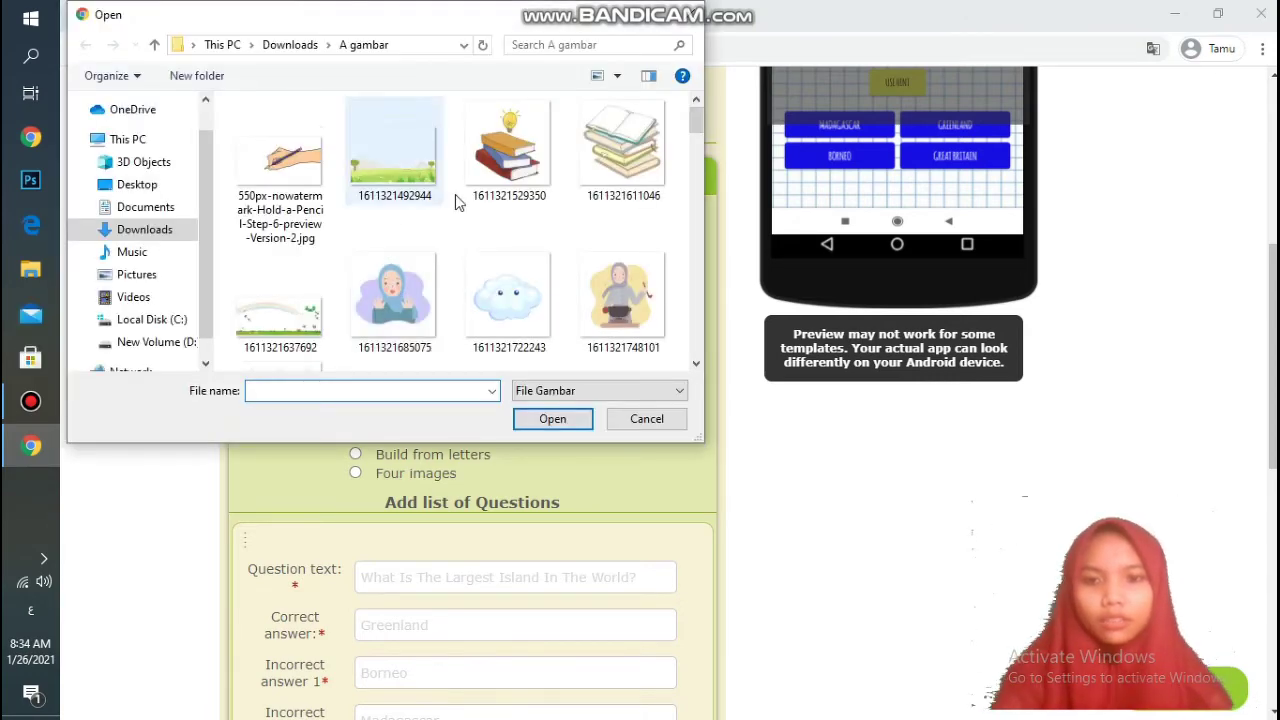
pyautogui.click(545, 175)
pyautogui.click(578, 420)
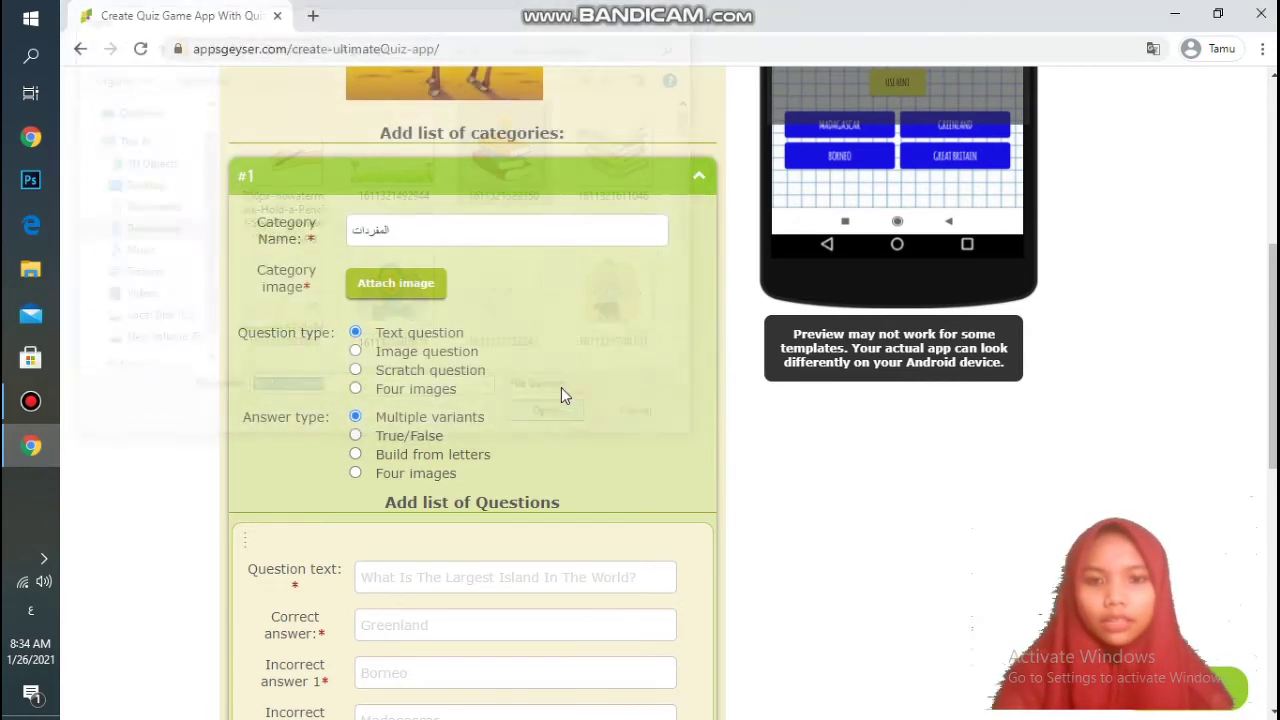
pyautogui.click(689, 628)
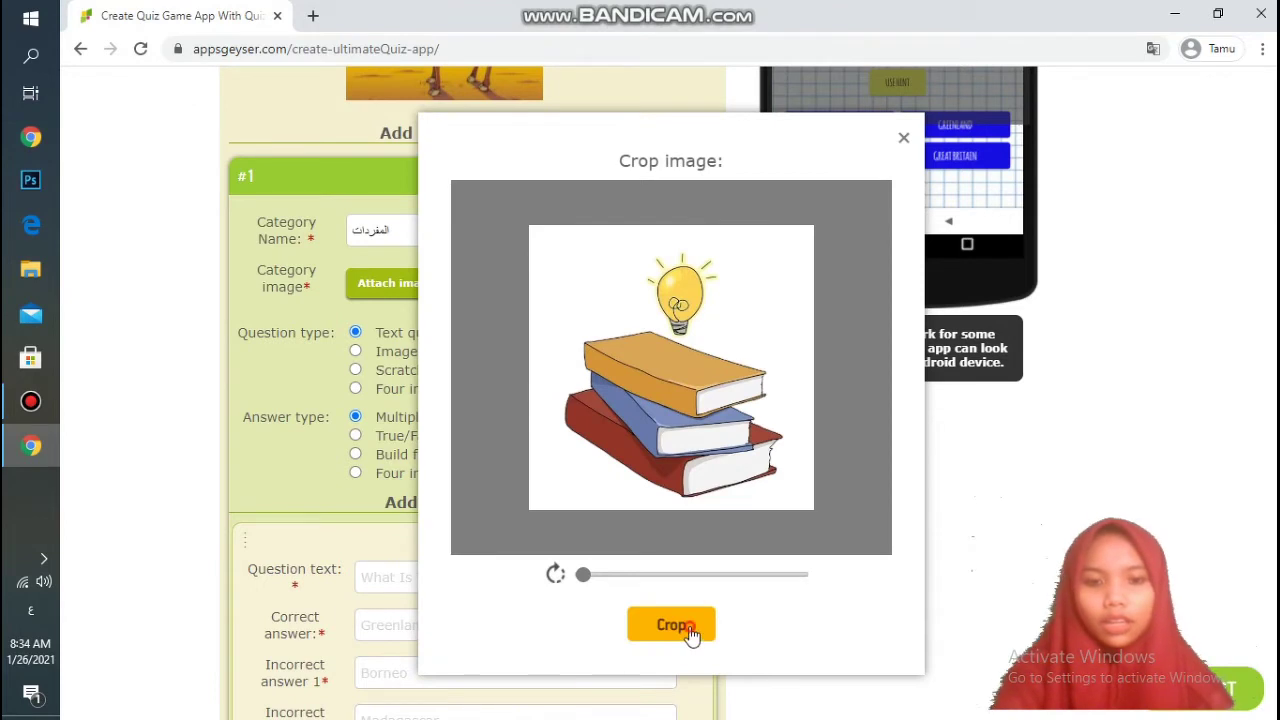
# - Set category #1's question type to Image question and enter "من أنت؟ أنا...." as the text of question #1
pyautogui.scroll(-2, 407, 400)
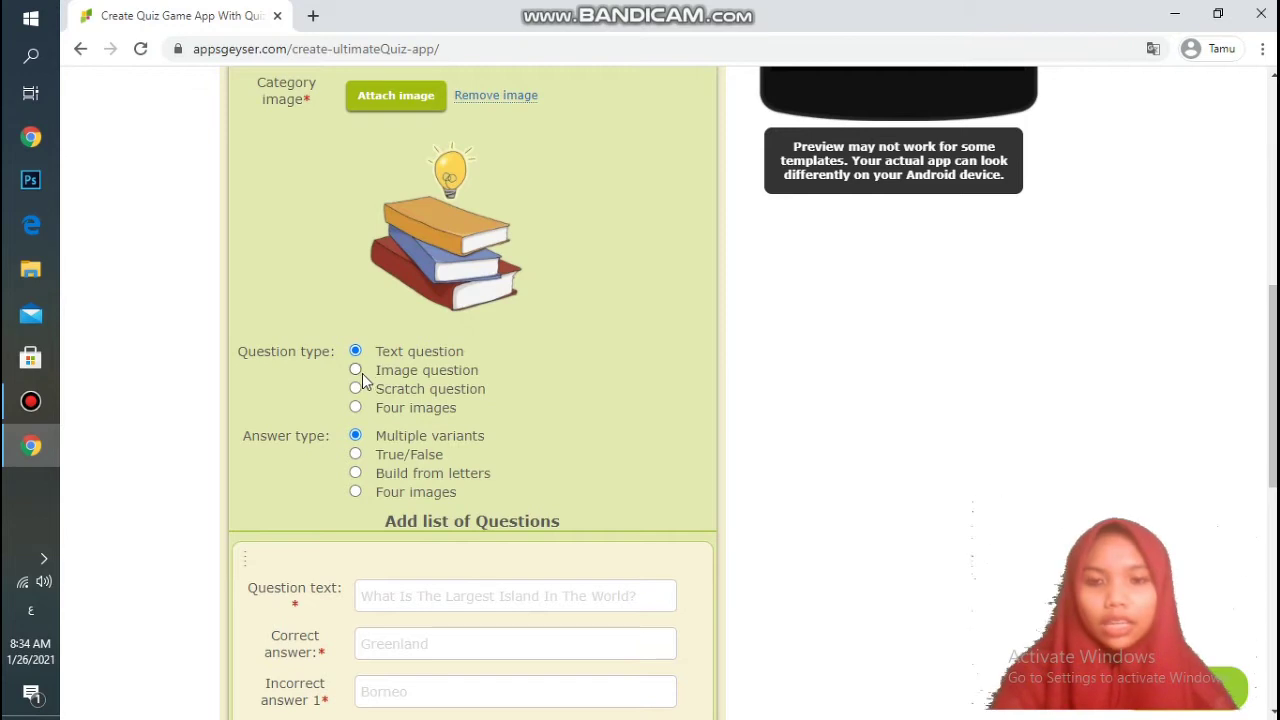
pyautogui.scroll(-1, 472, 425)
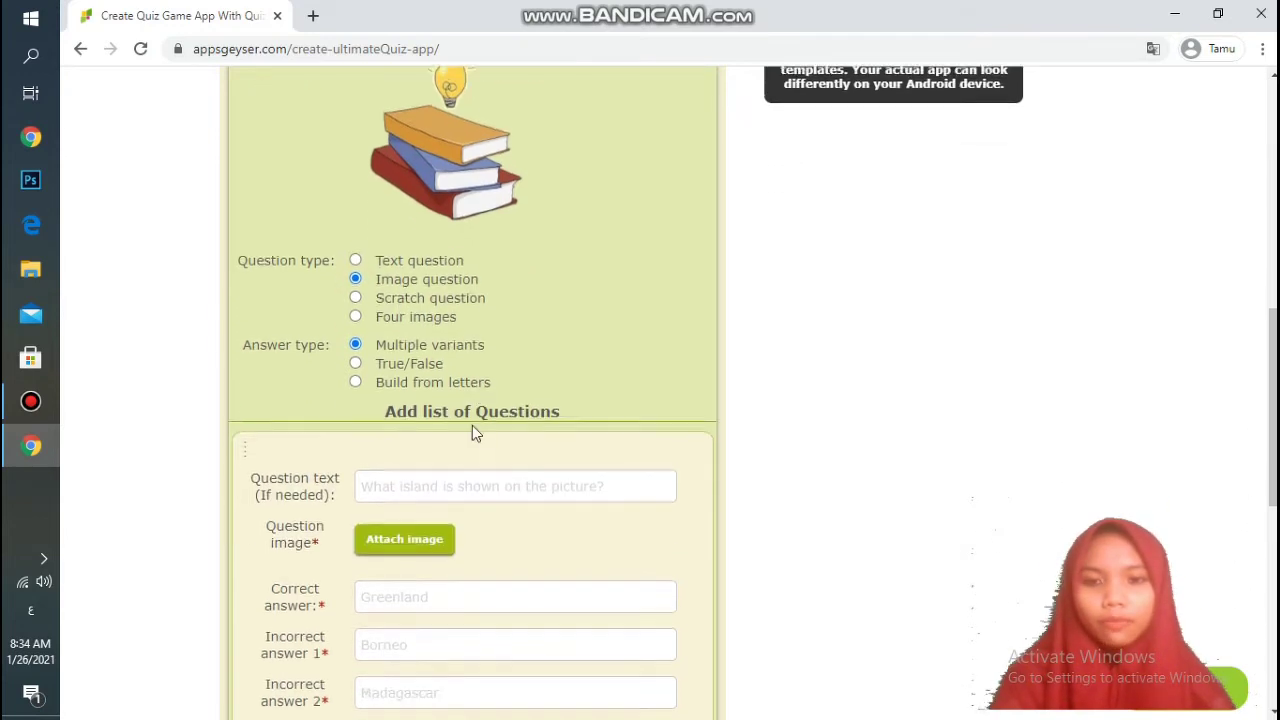
pyautogui.scroll(-1, 466, 417)
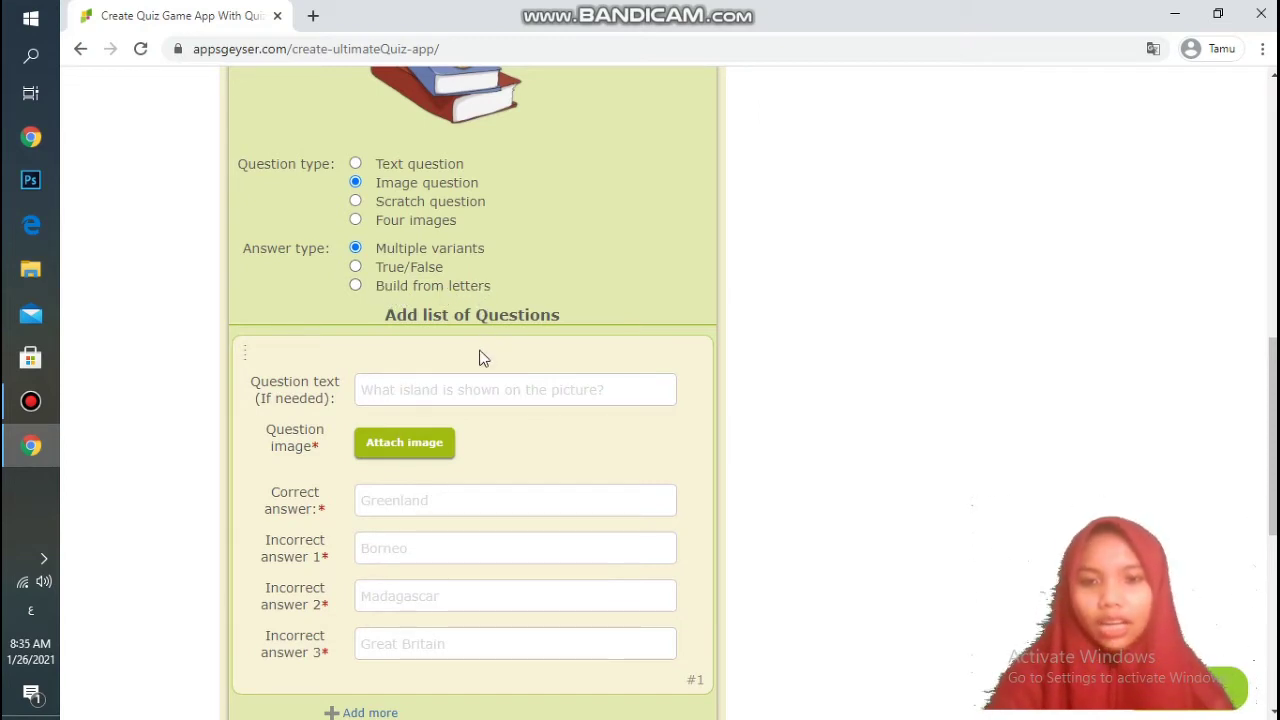
pyautogui.scroll(-1, 480, 356)
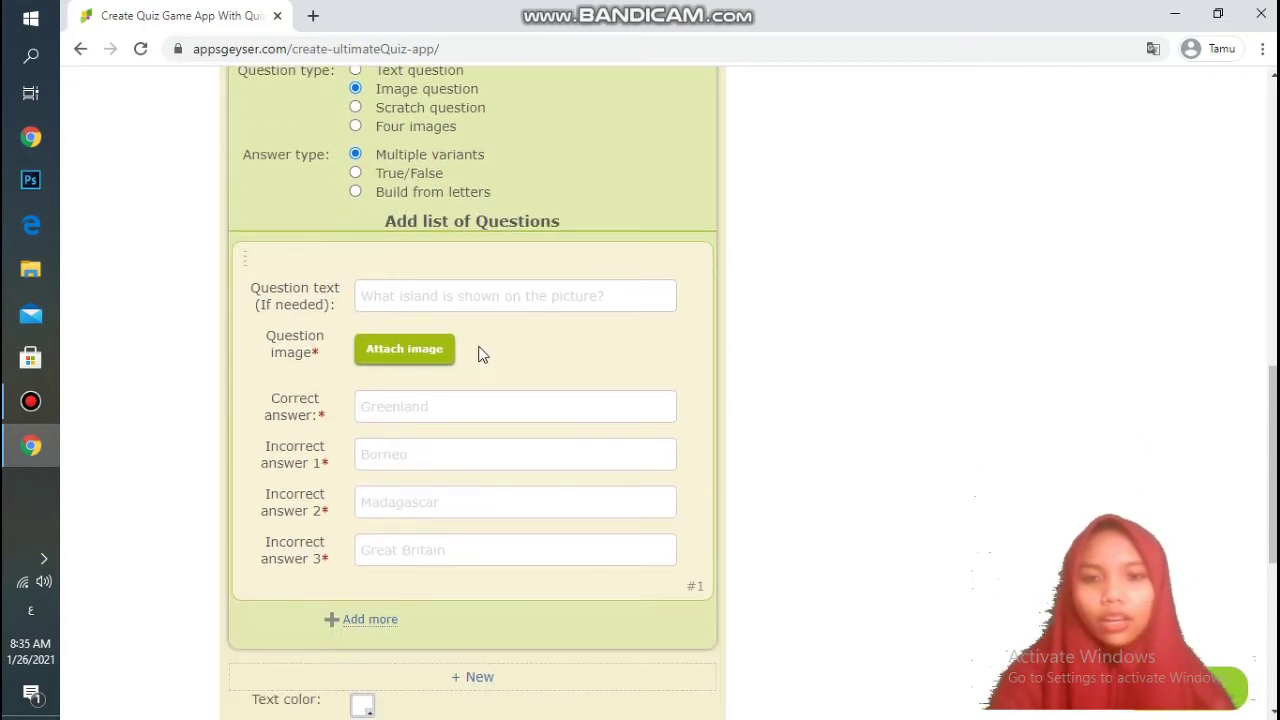
pyautogui.click(455, 297)
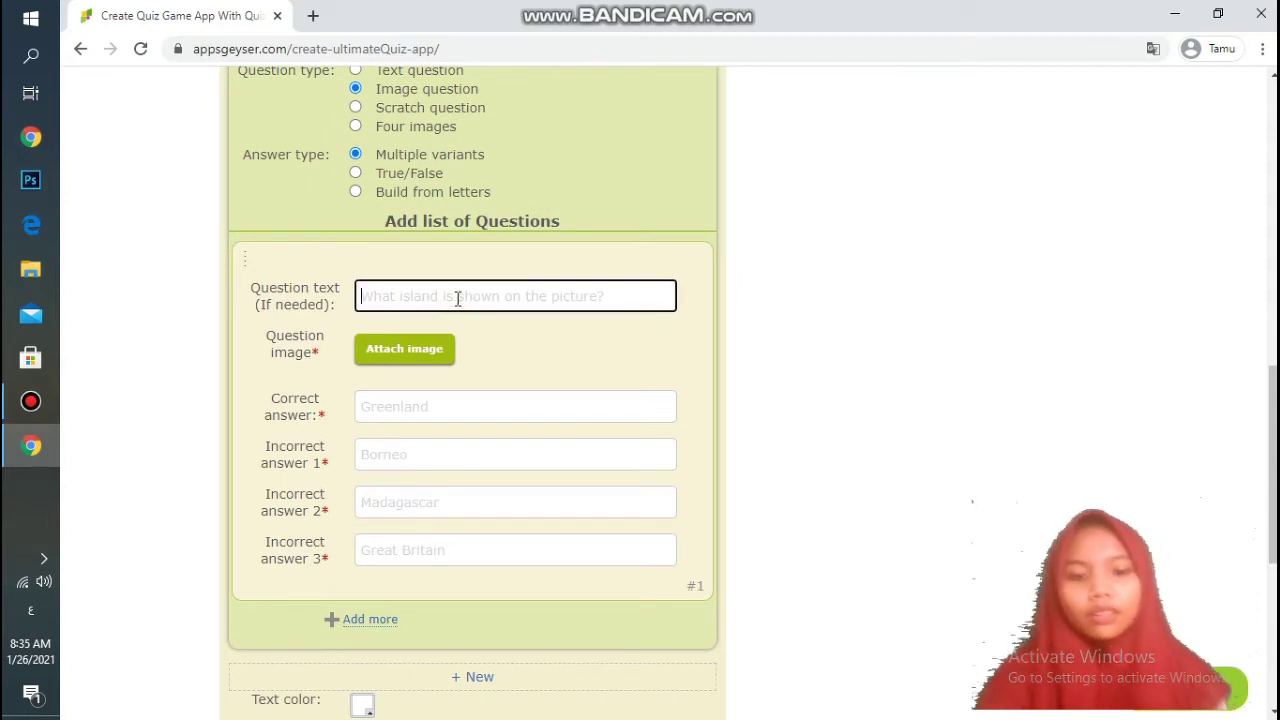
pyautogui.write('من ا')
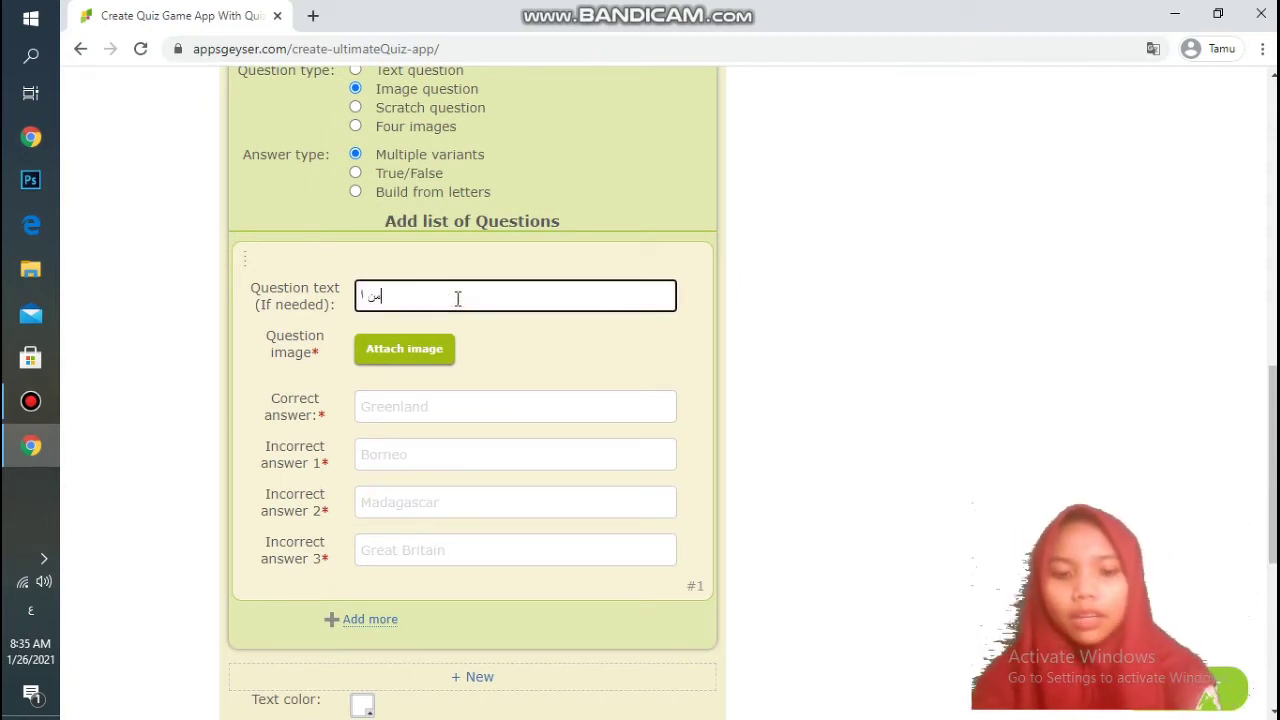
pyautogui.write('نت؟')
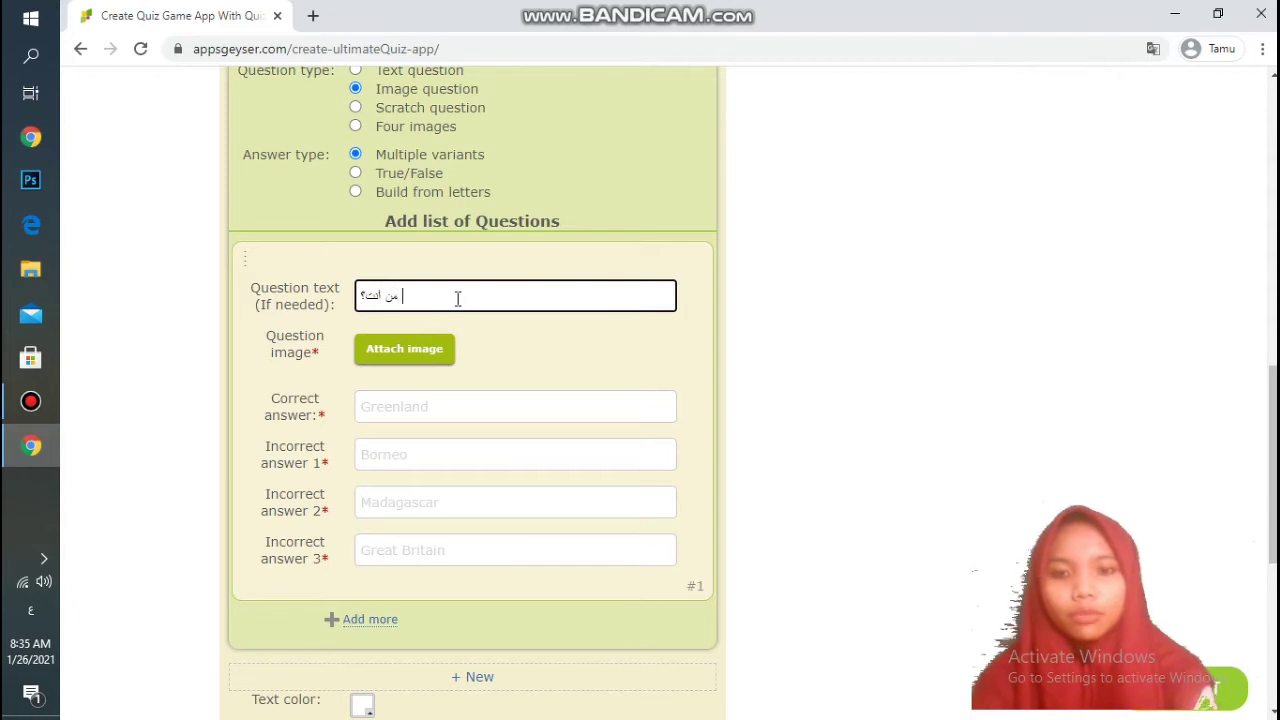
pyautogui.write(' ان....')
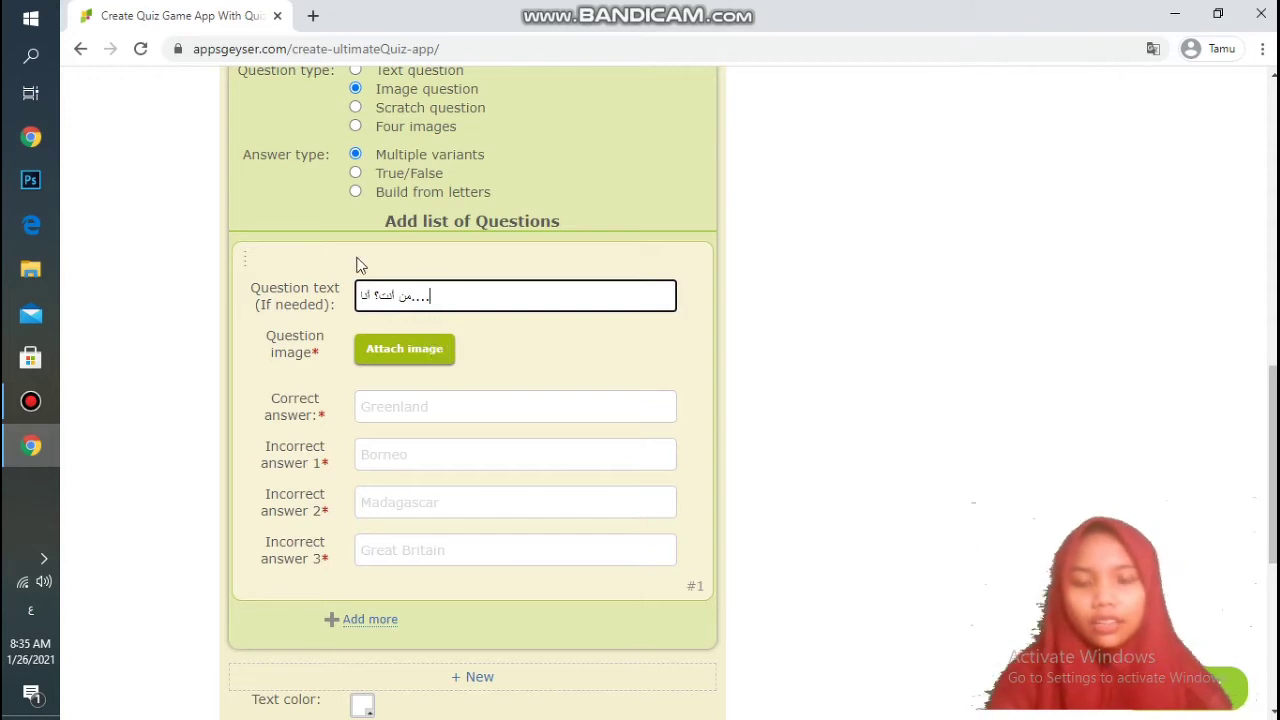
# - Attach the schoolboy picture "images (11)" from the "A gambar" folder as the image of question #1 and crop it to the square frame
pyautogui.click(403, 354)
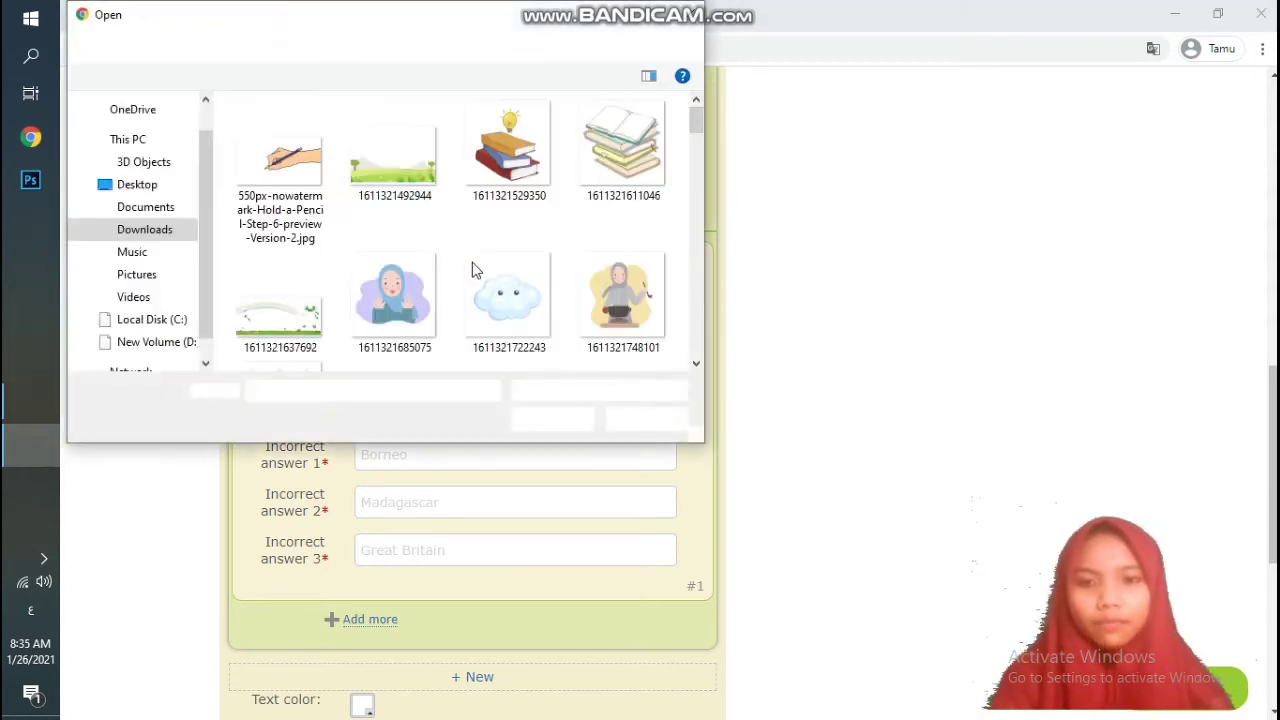
pyautogui.scroll(-2, 540, 285)
pyautogui.scroll(-2, 545, 293)
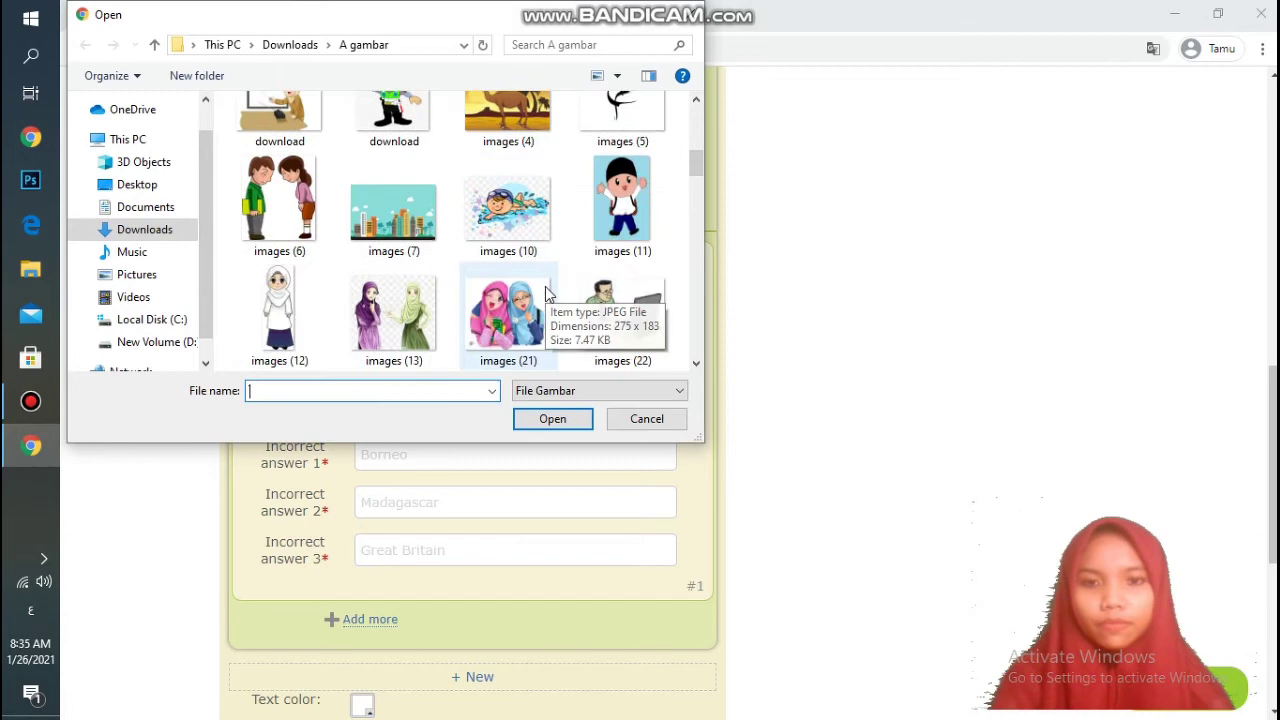
pyautogui.click(580, 245)
pyautogui.click(550, 421)
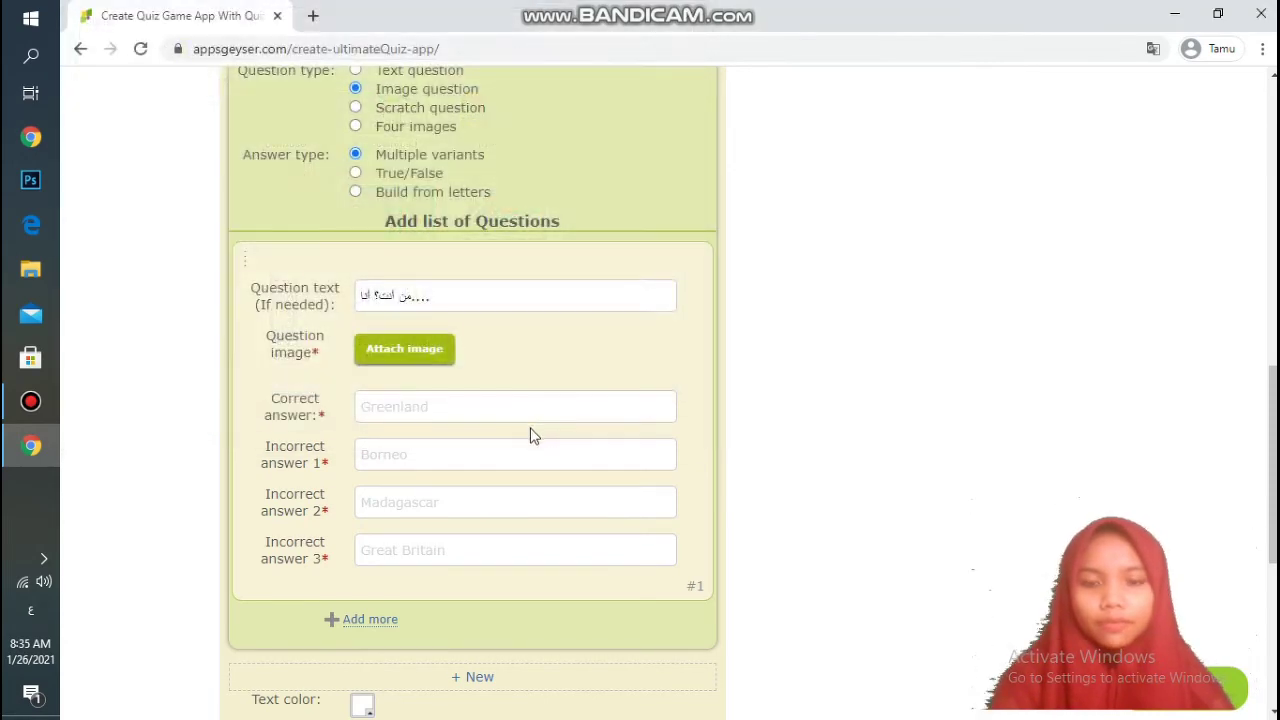
pyautogui.moveTo(630, 412)
pyautogui.mouseDown()
pyautogui.moveTo(647, 432)
pyautogui.moveTo(646, 416)
pyautogui.mouseUp()
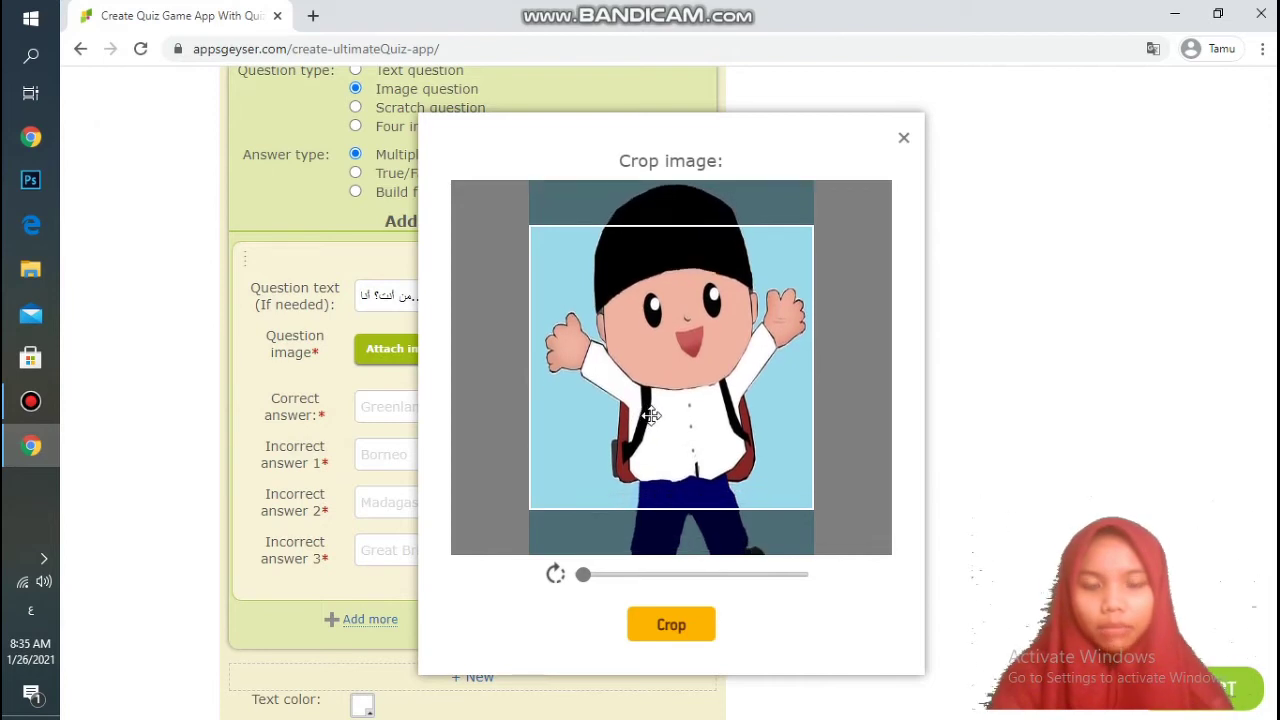
pyautogui.click(681, 628)
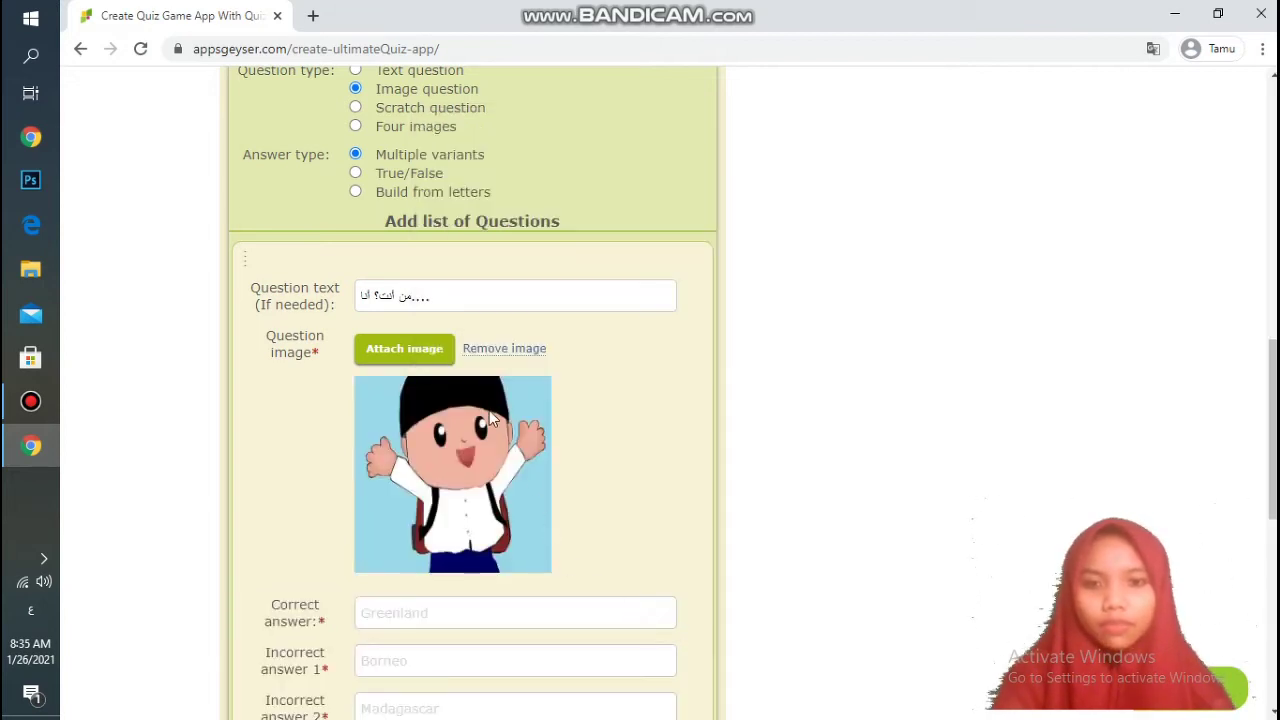
# - Fill in question #1's correct answer "طالب" and the incorrect answers "طبيب", "سائق" and "معلم"
pyautogui.scroll(-1, 492, 425)
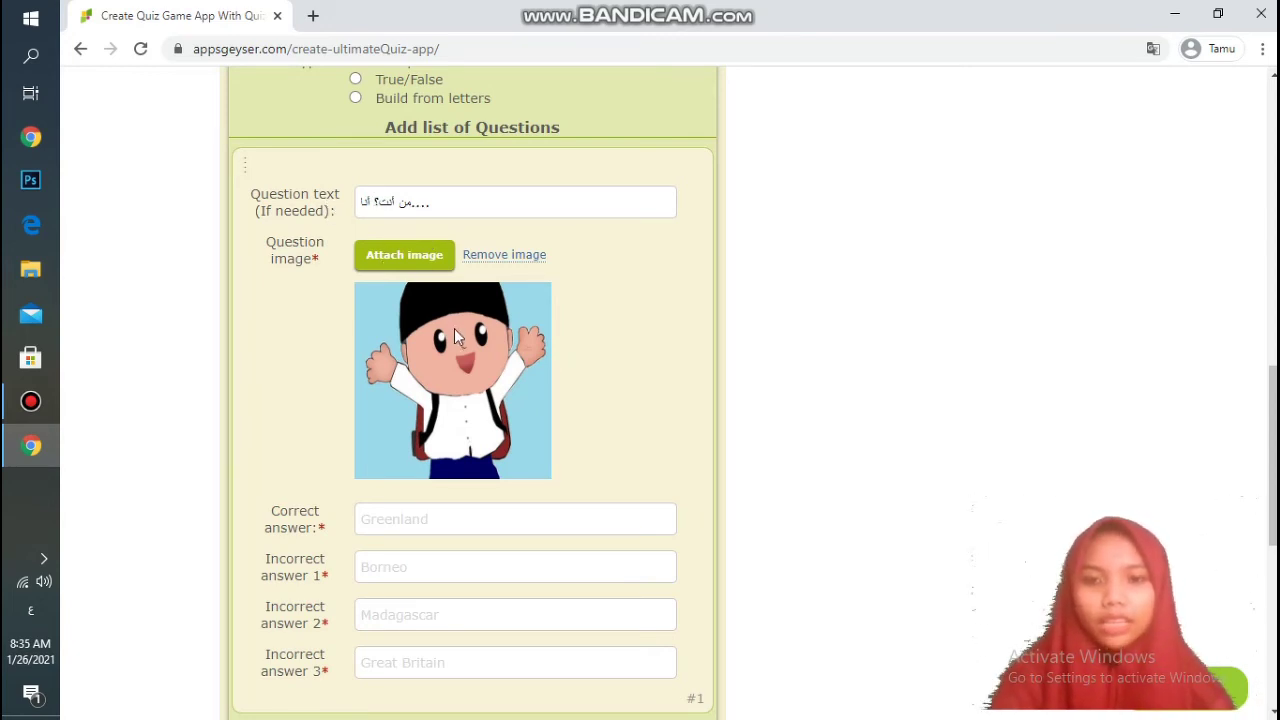
pyautogui.scroll(-2, 660, 428)
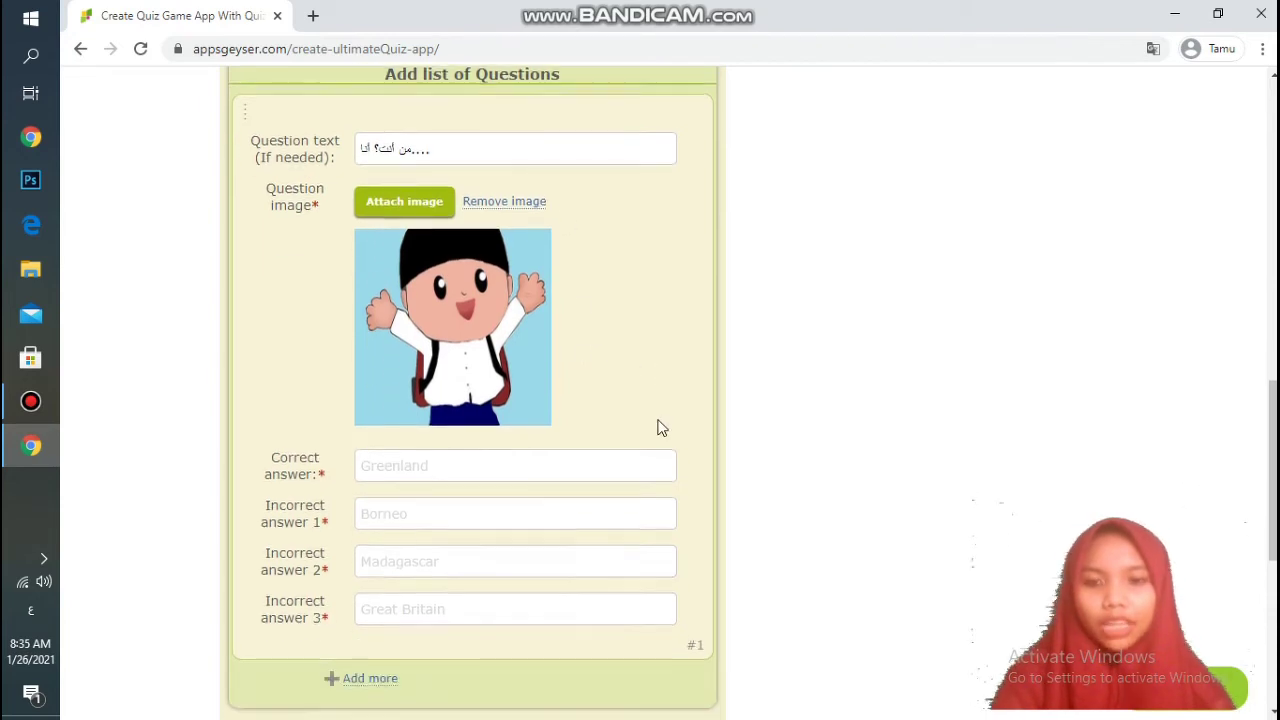
pyautogui.click(429, 333)
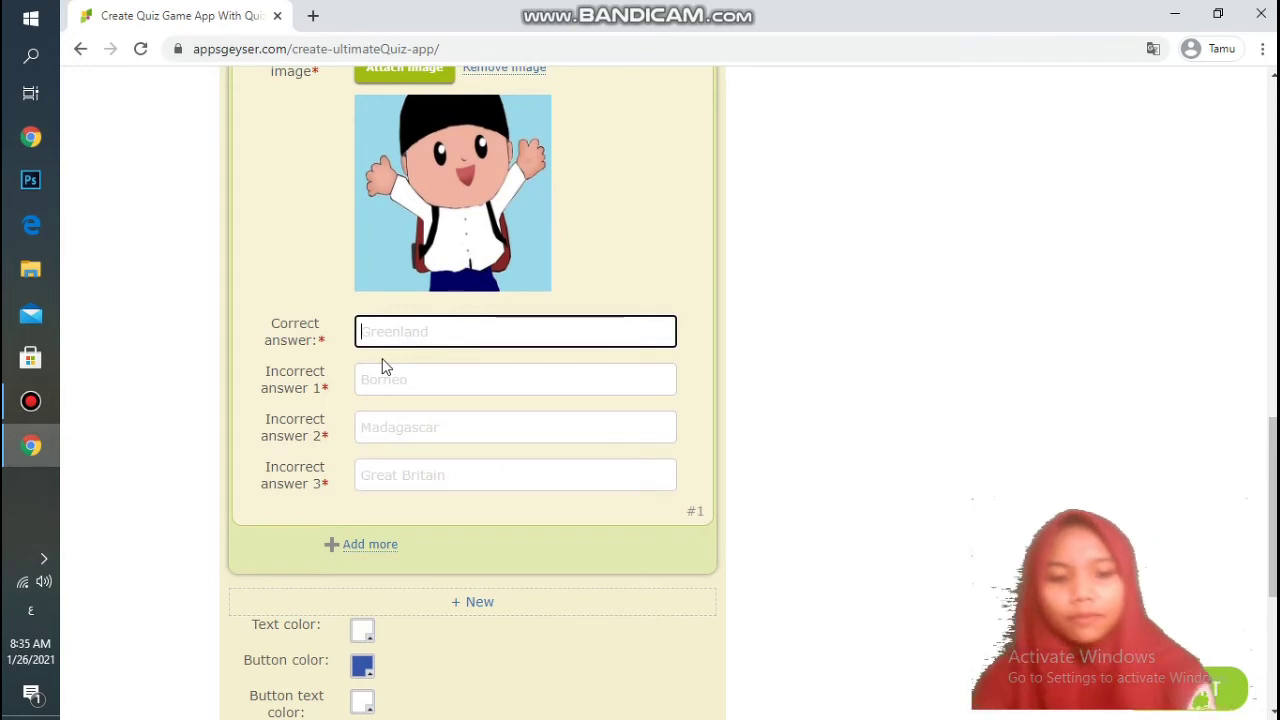
pyautogui.write('طالب')
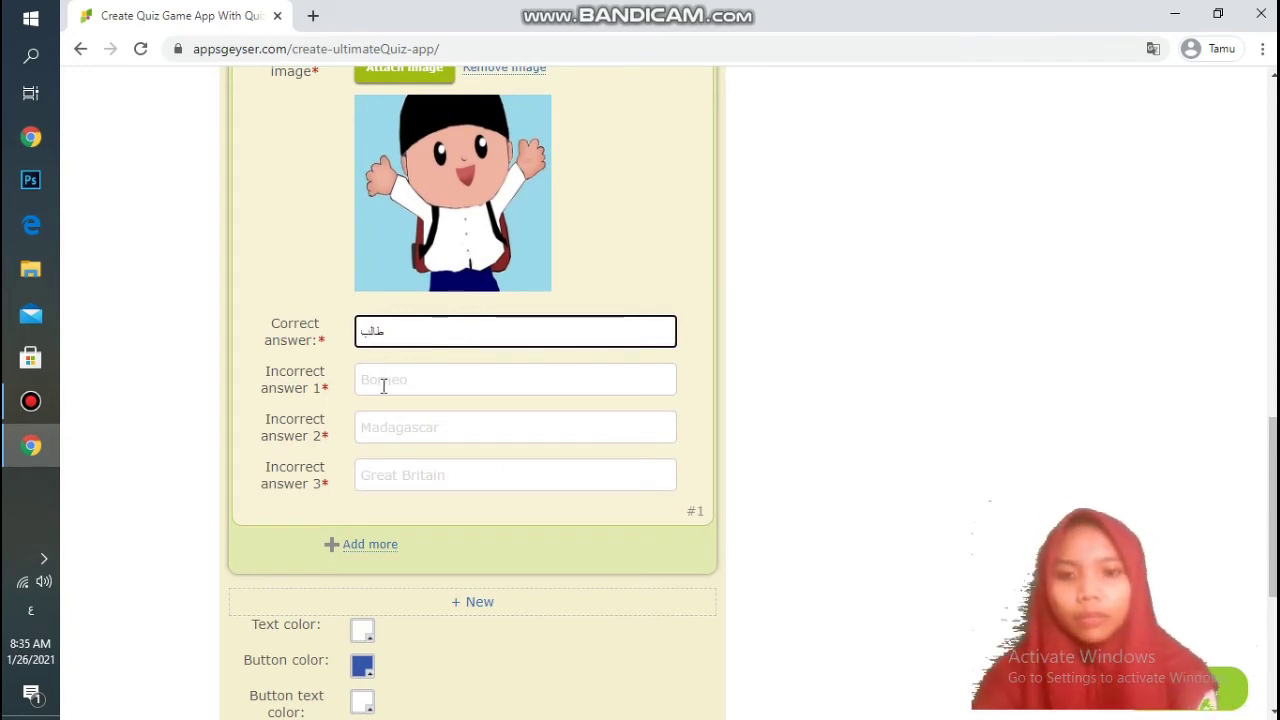
pyautogui.click(383, 385)
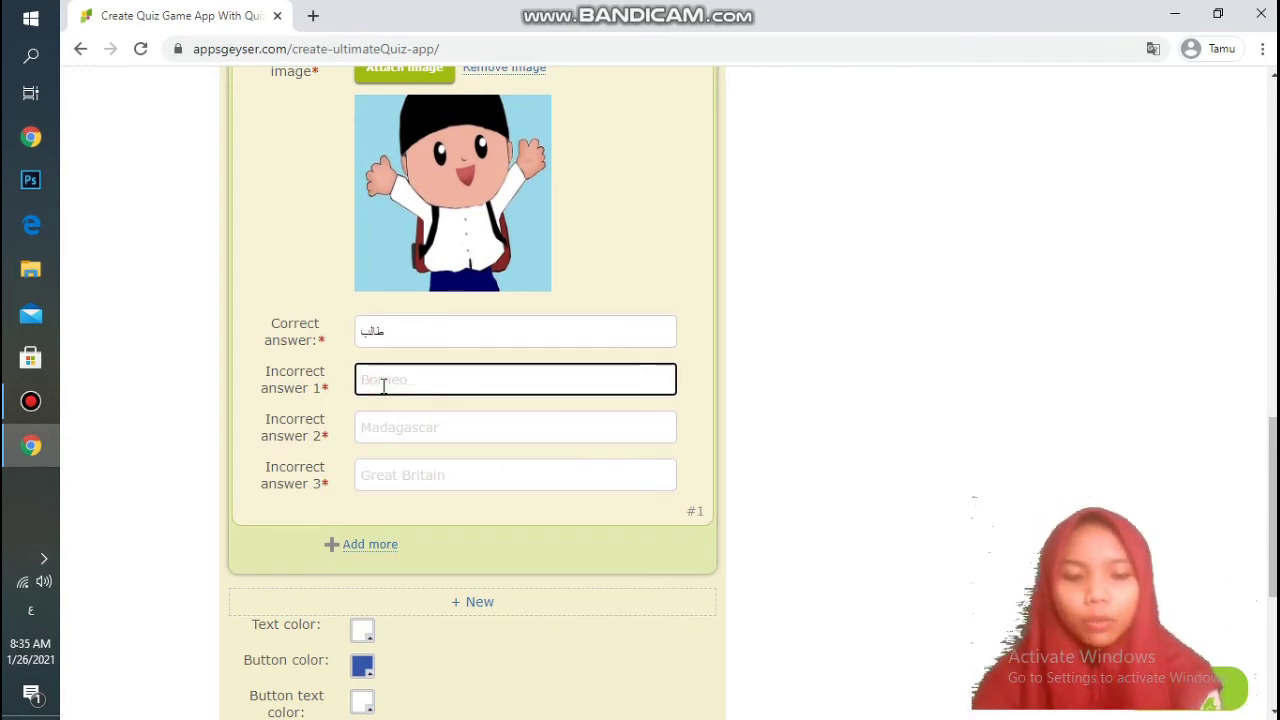
pyautogui.write('طبيب')
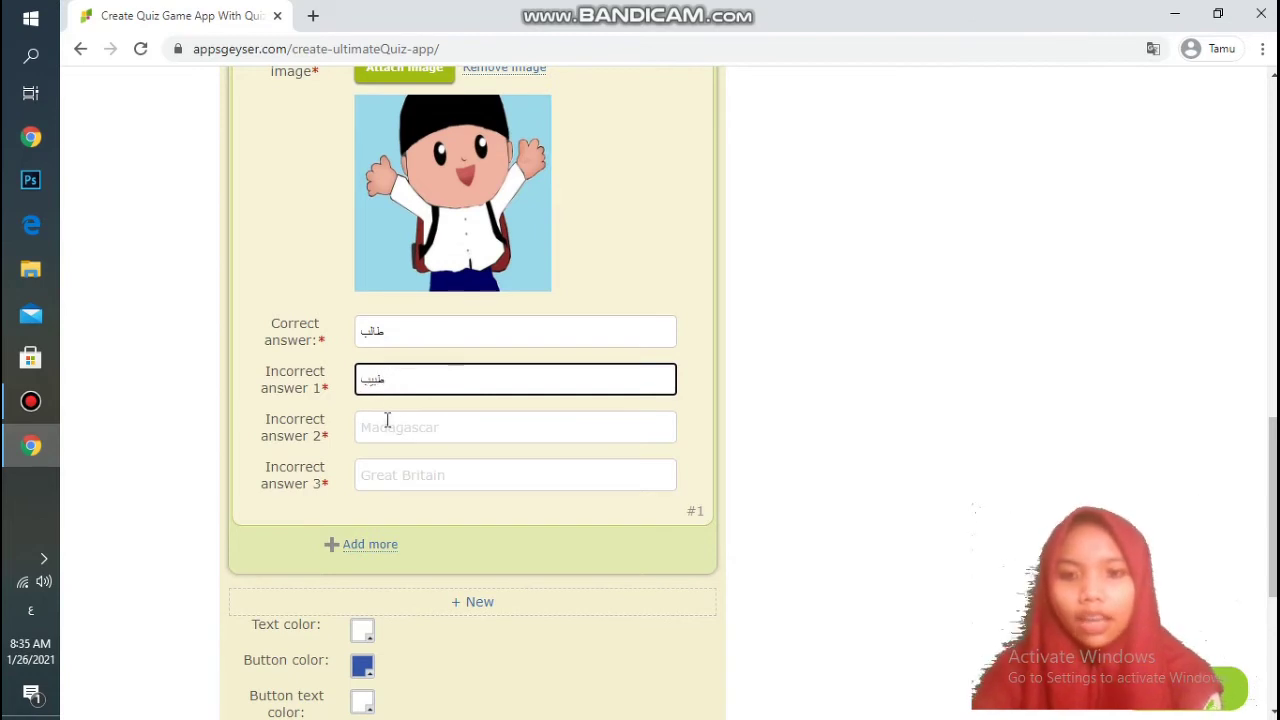
pyautogui.click(390, 431)
pyautogui.write('سائ')
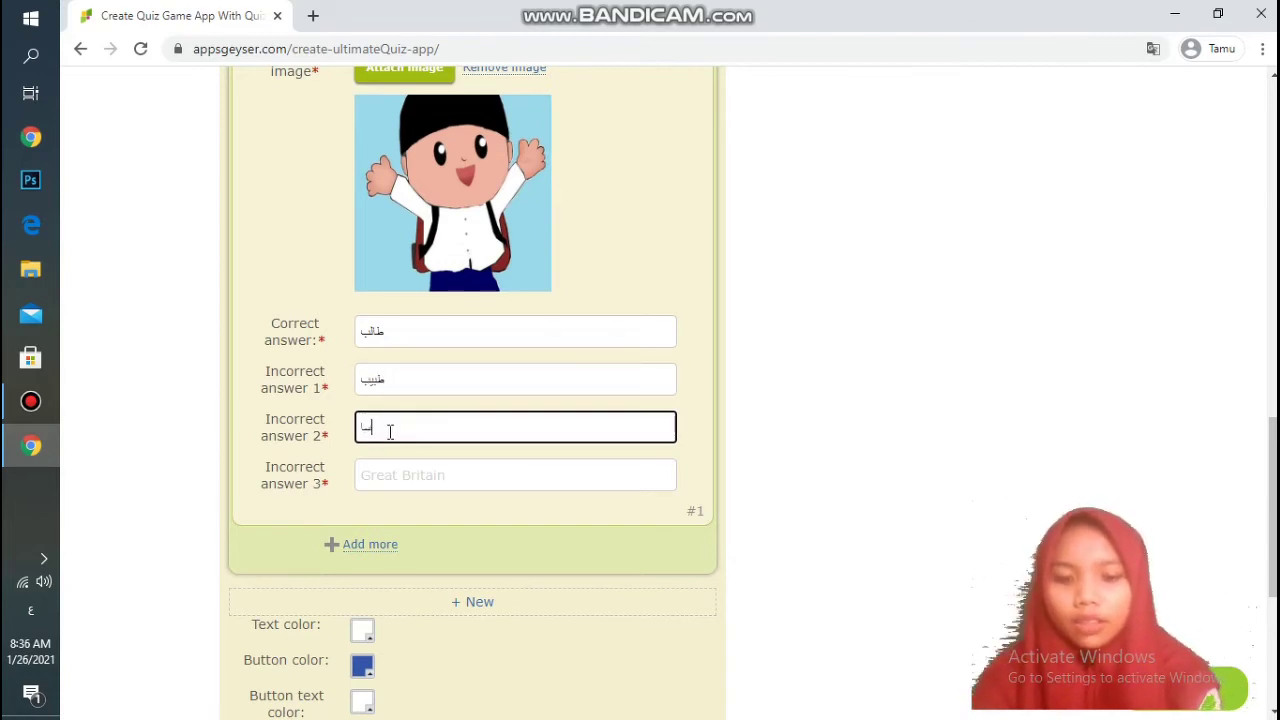
pyautogui.write('ق')
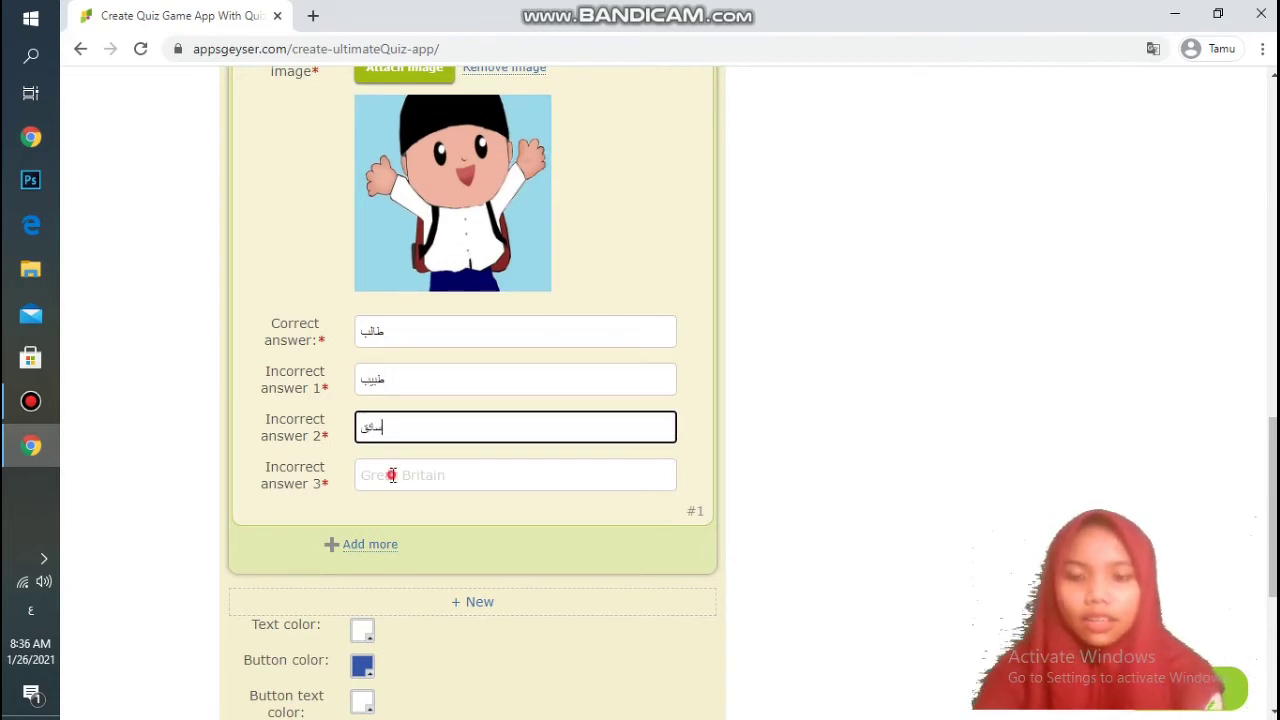
pyautogui.click(392, 475)
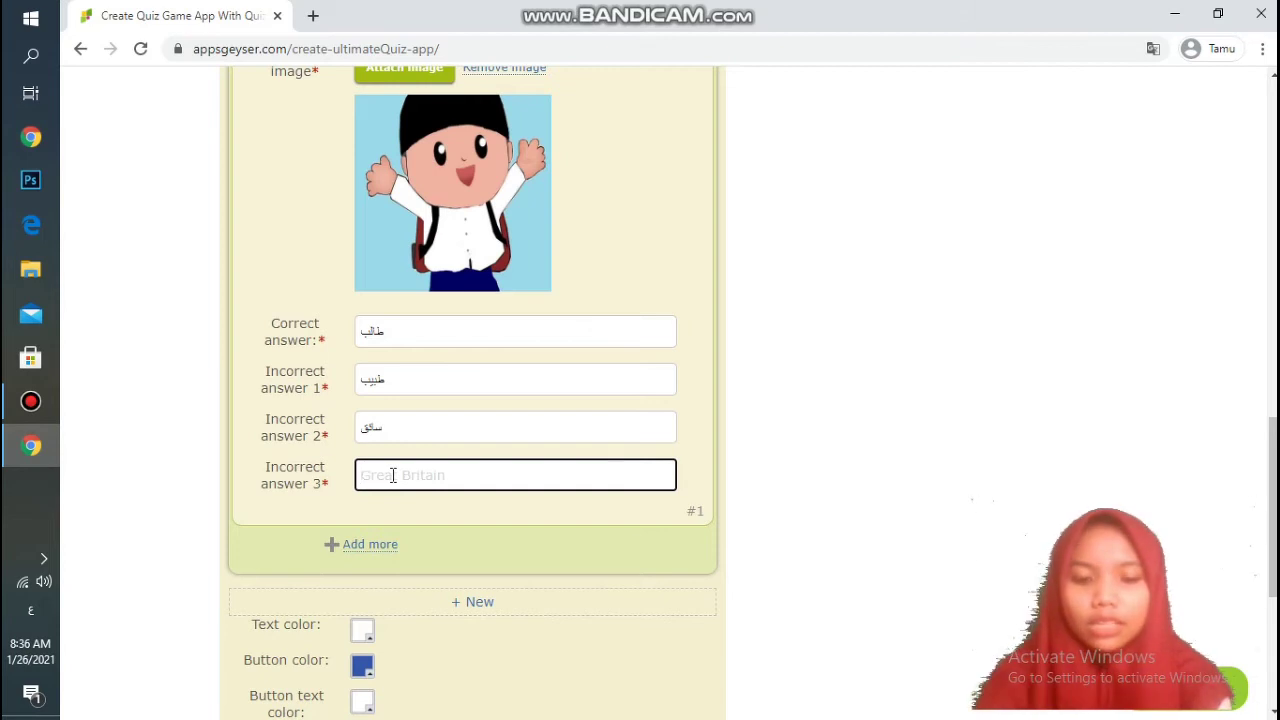
pyautogui.write('معلم')
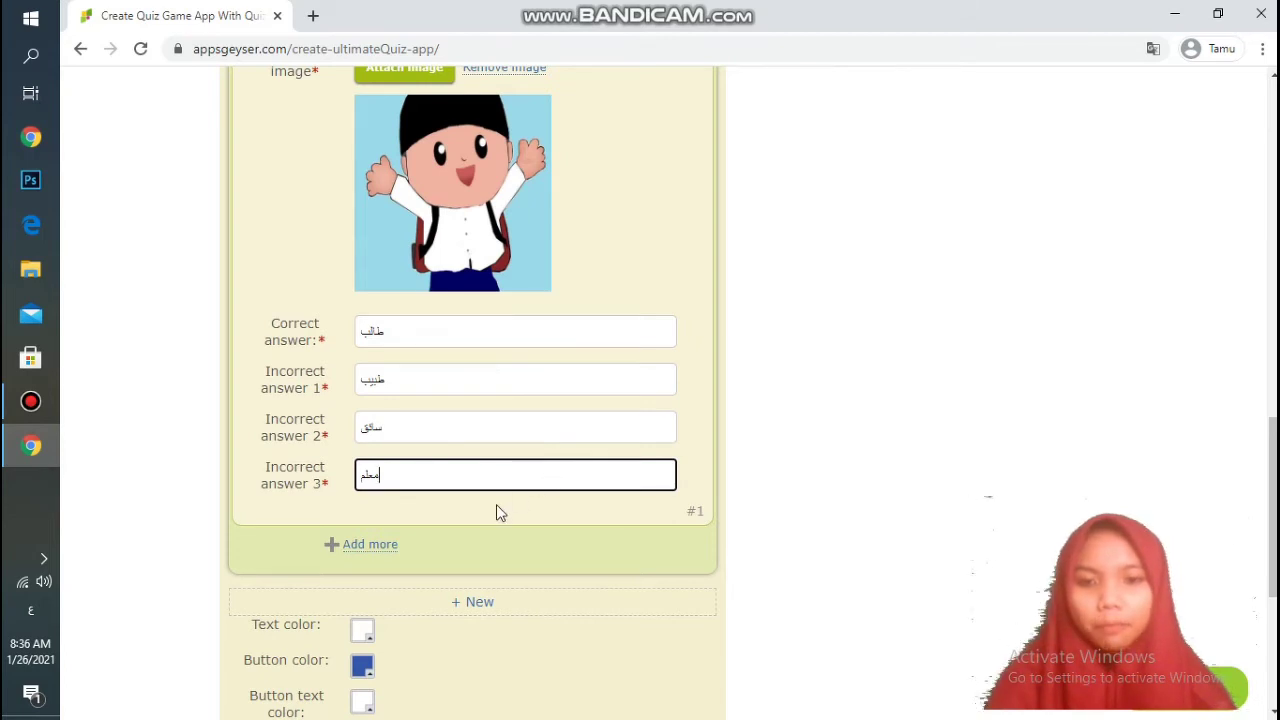
# - Add a second question to category #1 and create a new category #2
pyautogui.scroll(-1, 496, 508)
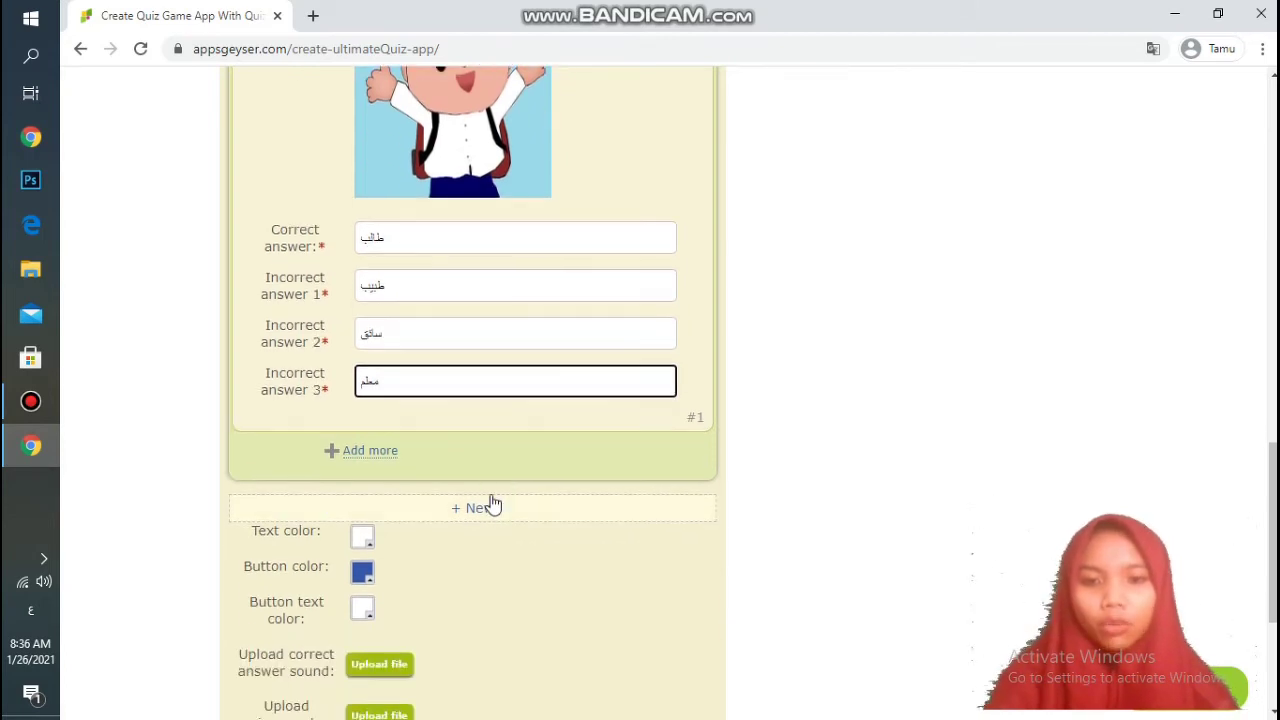
pyautogui.click(368, 453)
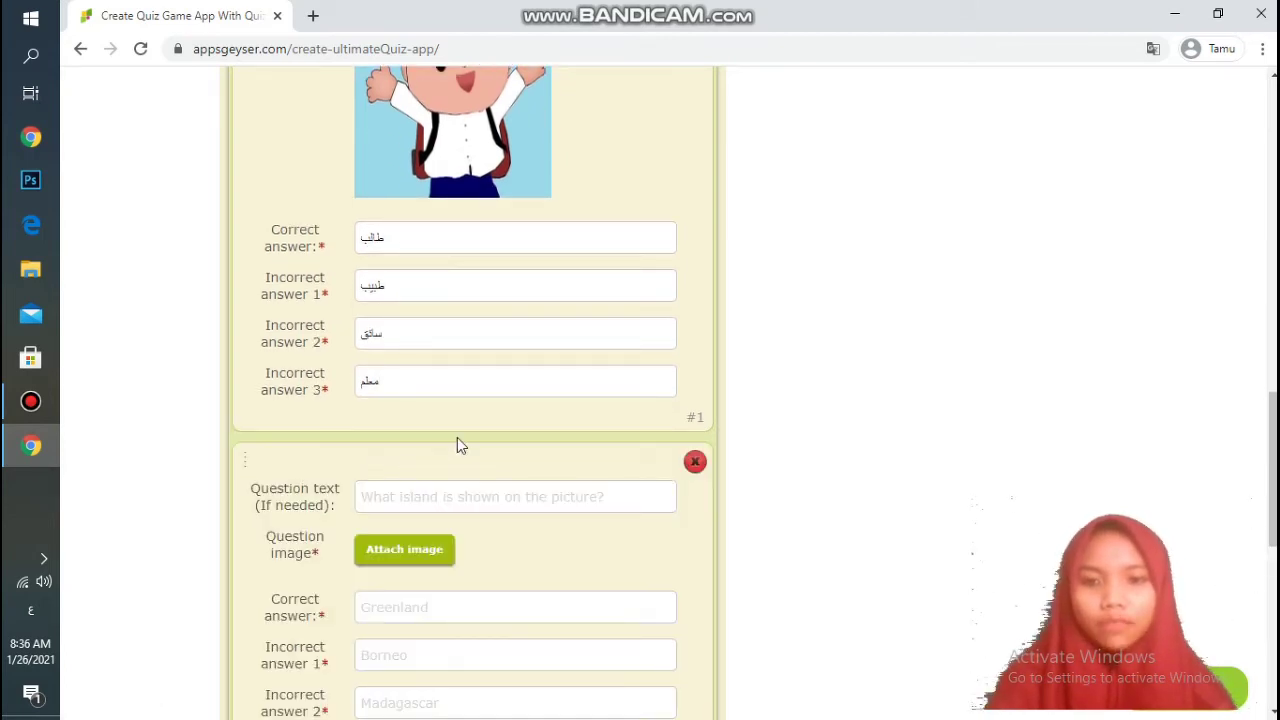
pyautogui.scroll(-3, 462, 438)
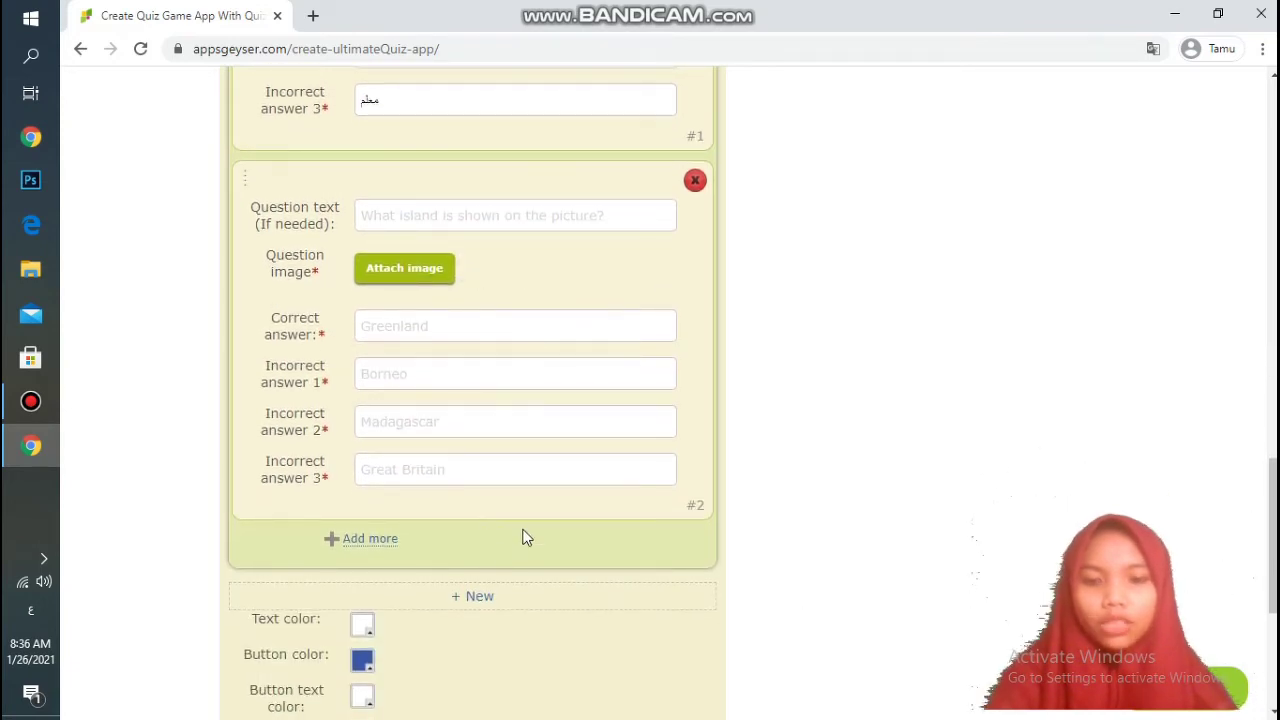
pyautogui.scroll(-1, 526, 530)
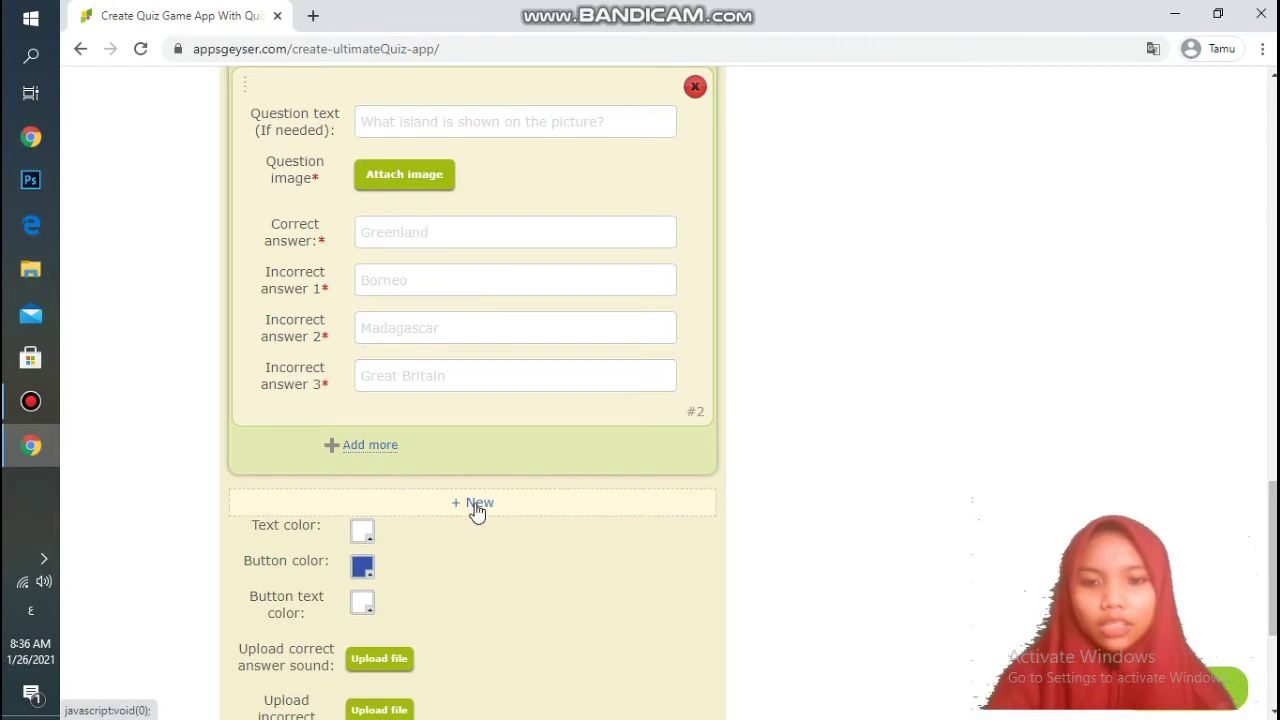
pyautogui.click(480, 503)
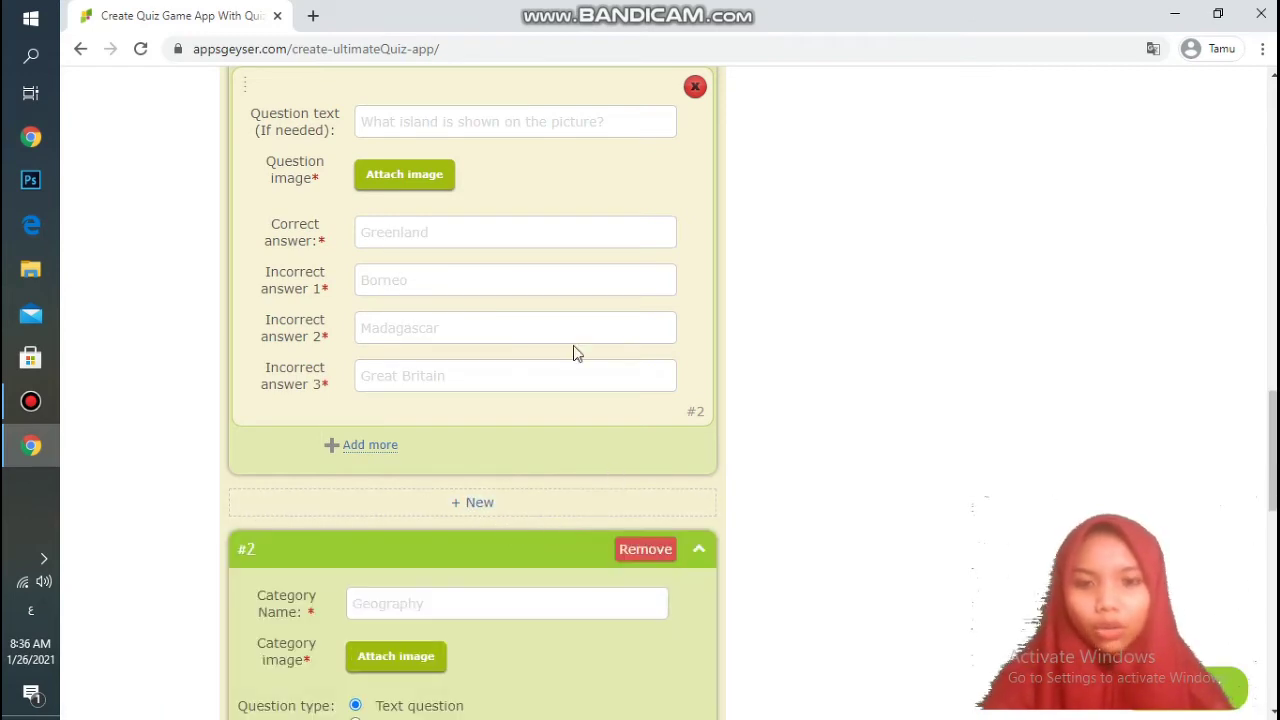
# - Look back over category #1's settings and enter "القواعد" as the text of its question #2
pyautogui.scroll(8, 580, 320)
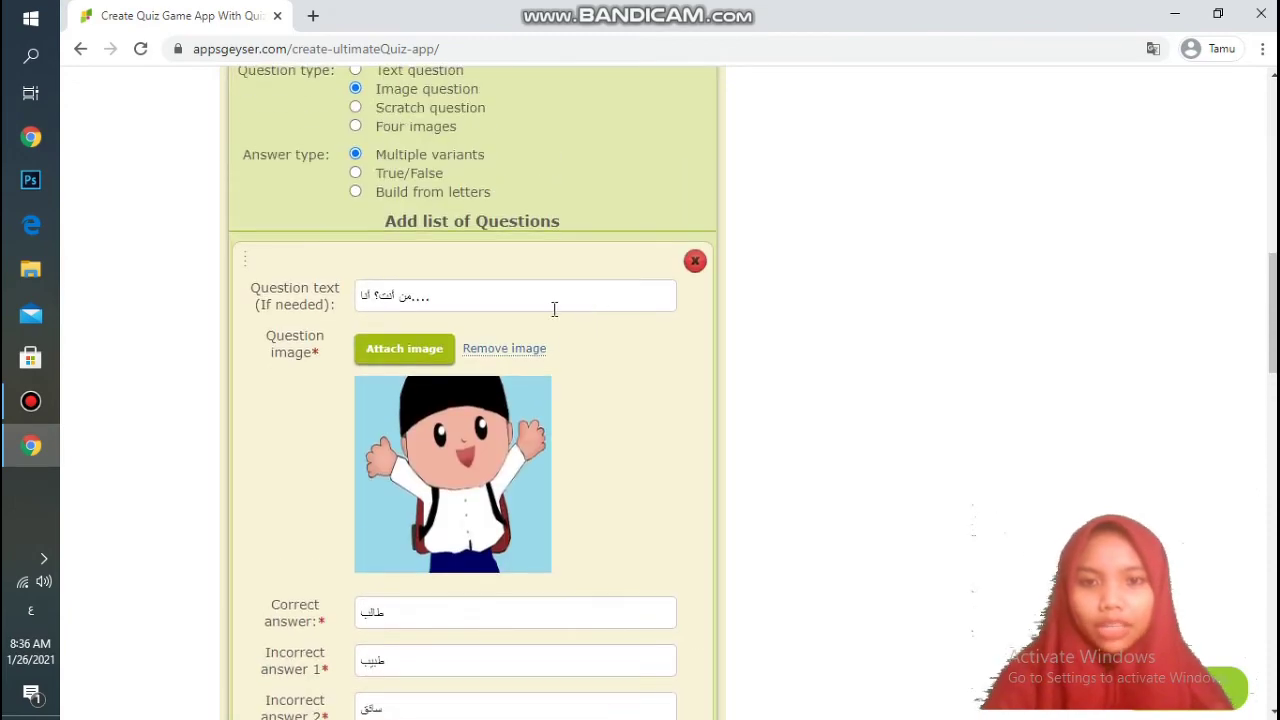
pyautogui.scroll(10, 424, 256)
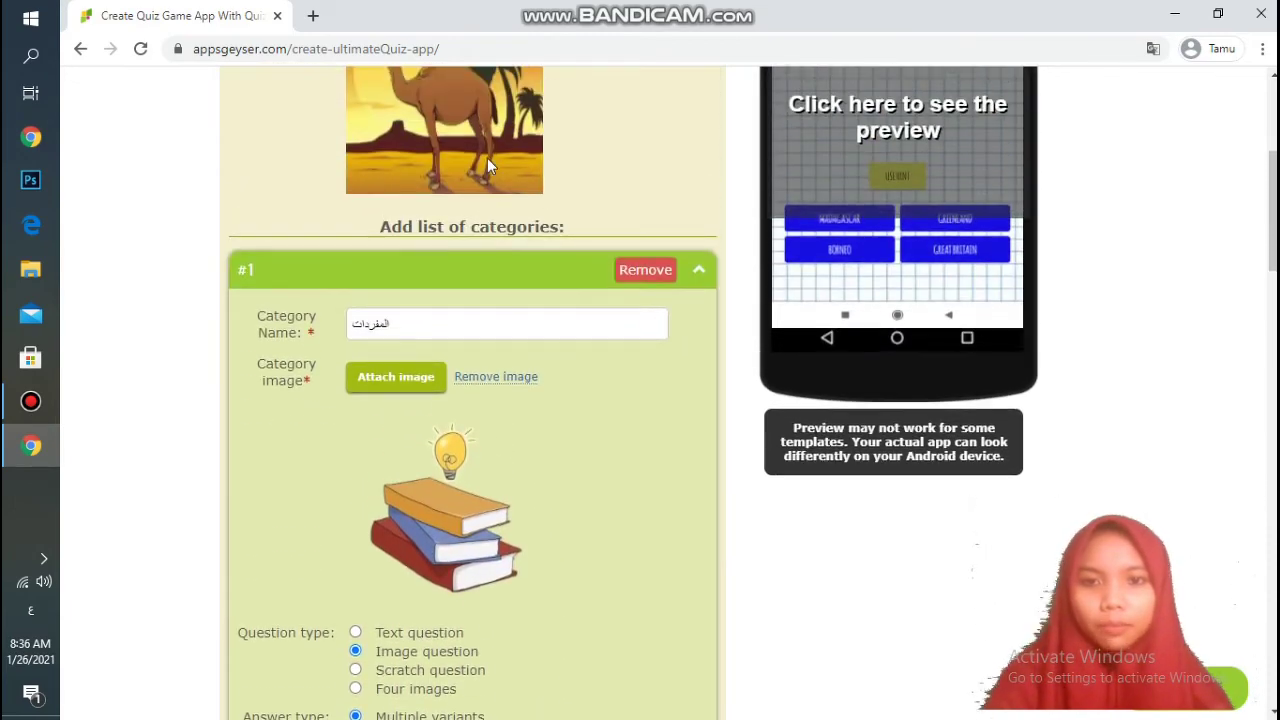
pyautogui.scroll(-5, 600, 300)
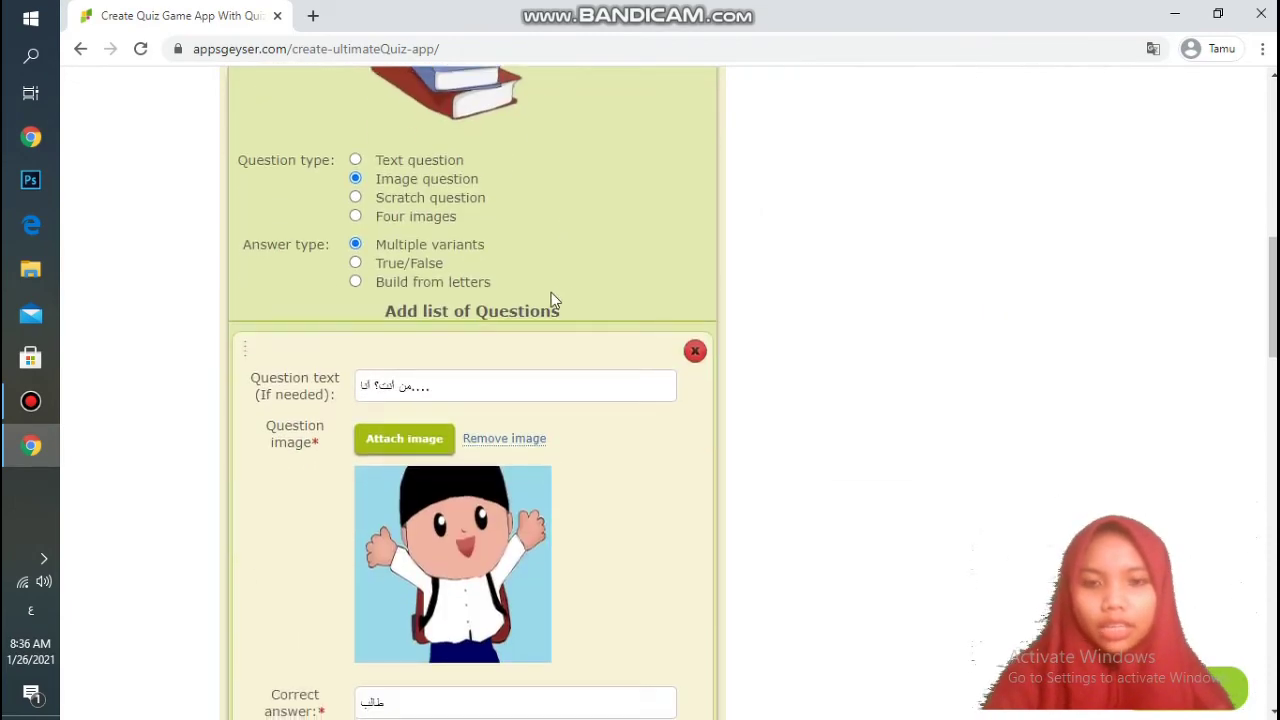
pyautogui.scroll(-6, 540, 300)
pyautogui.click(482, 305)
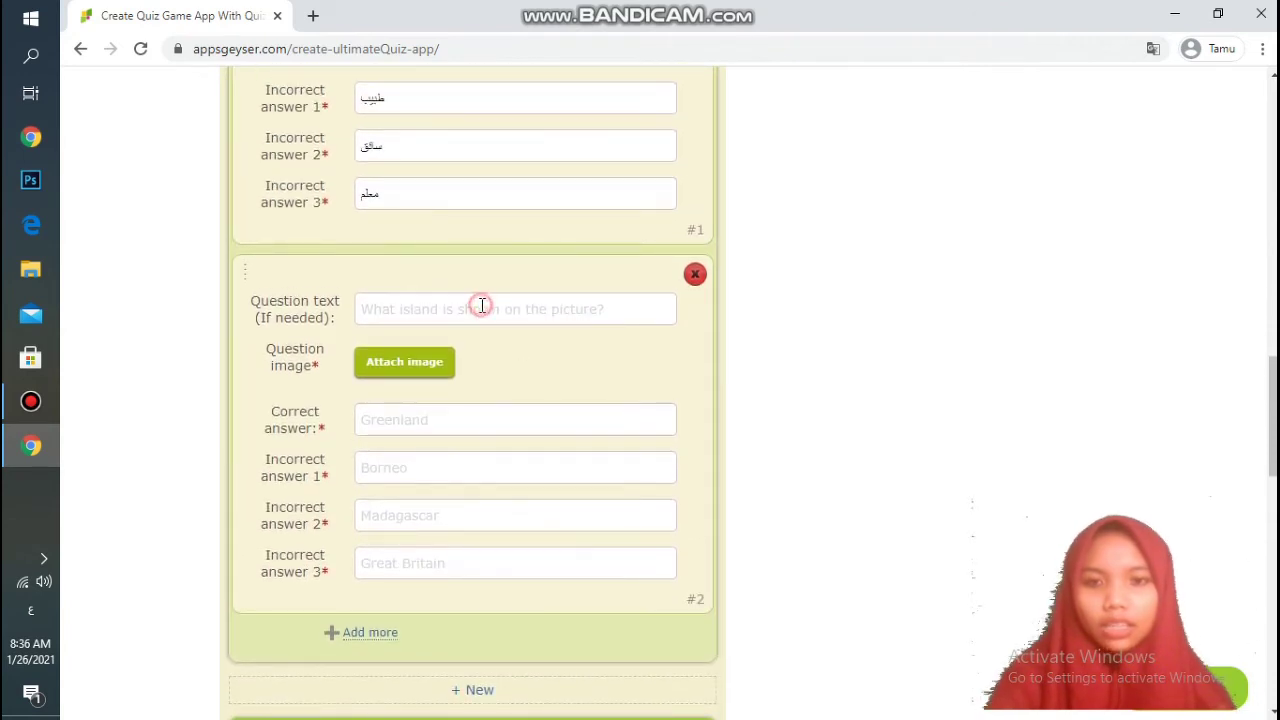
pyautogui.write('الق')
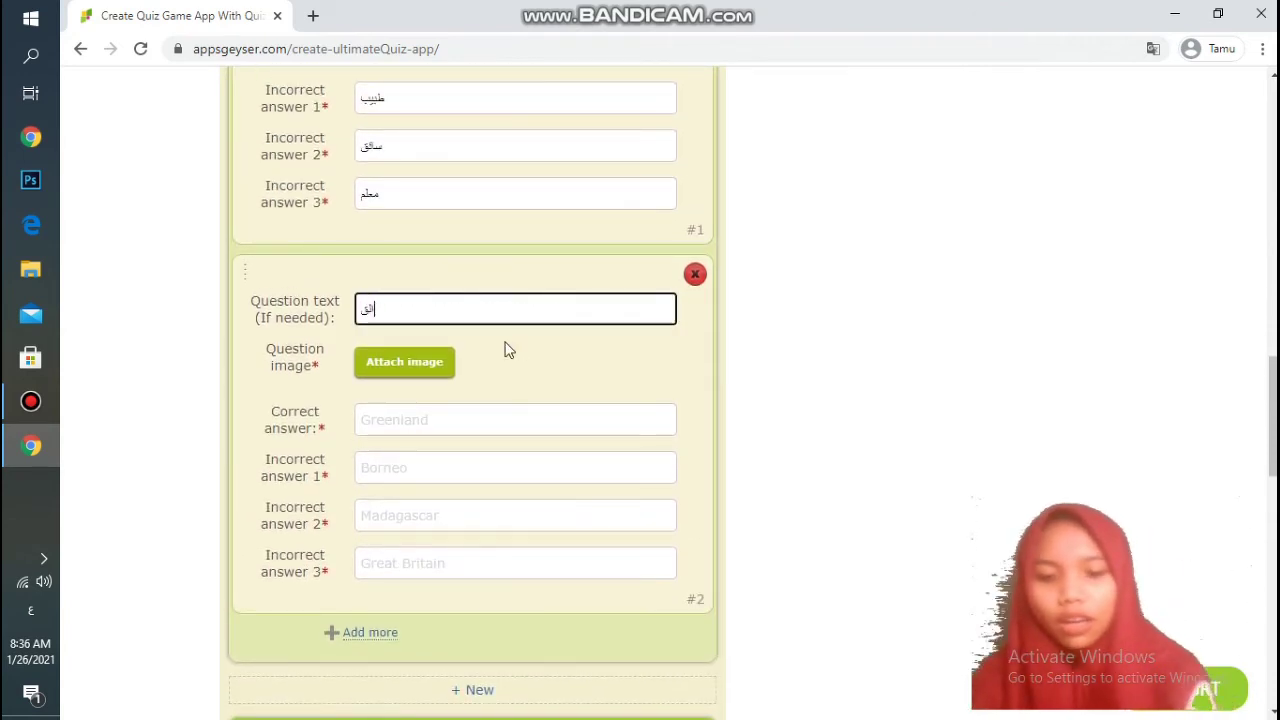
pyautogui.write('واعد')
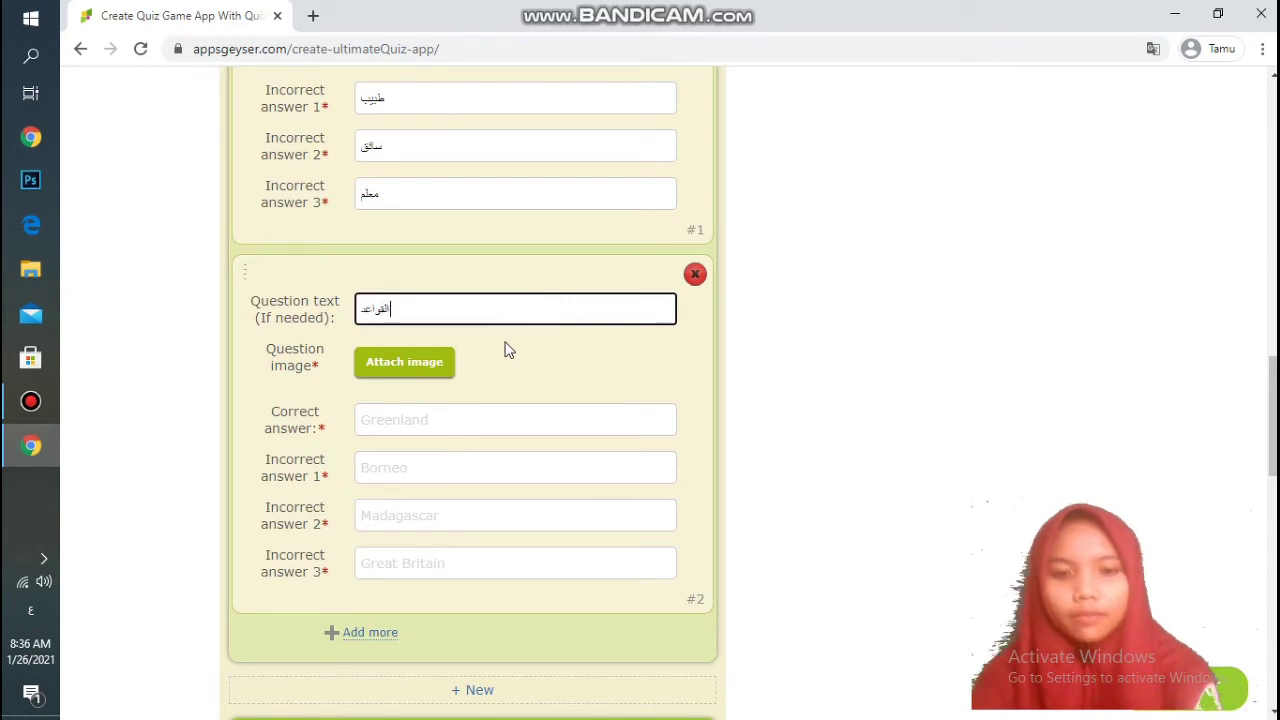
pyautogui.scroll(-1, 432, 310)
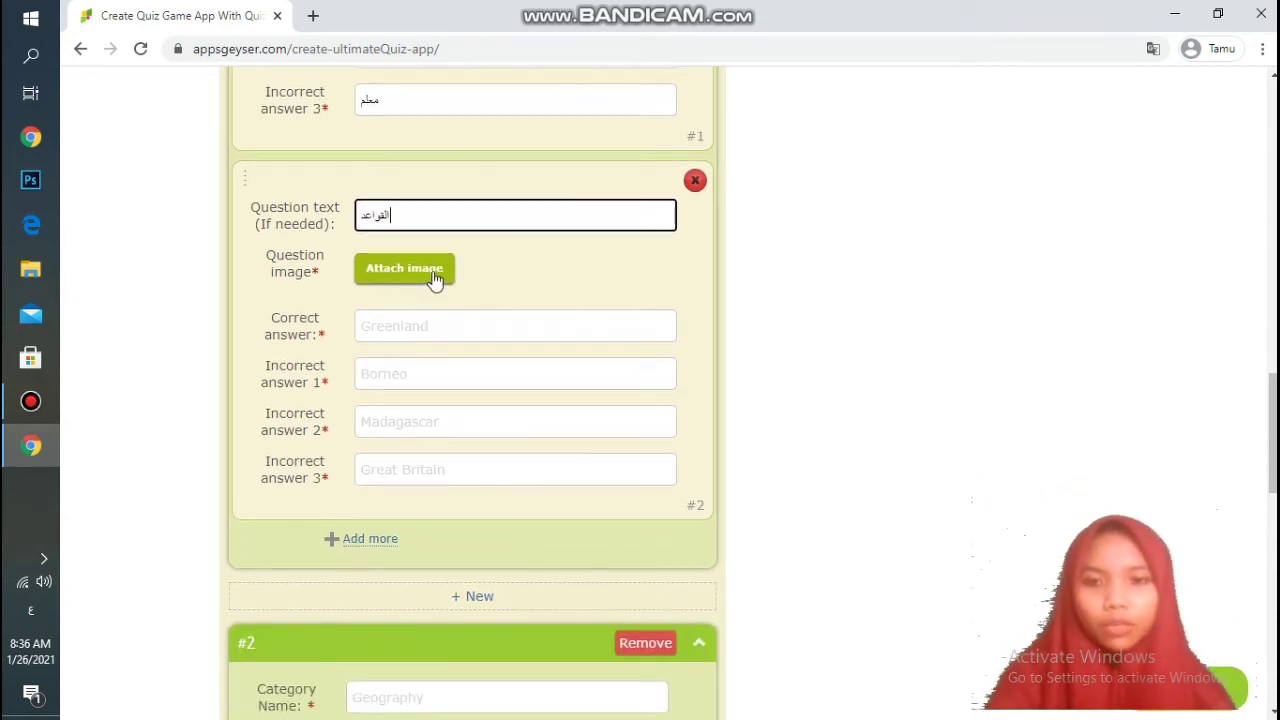
# - Enter "القواعد" as the name of category #2
pyautogui.click(435, 276)
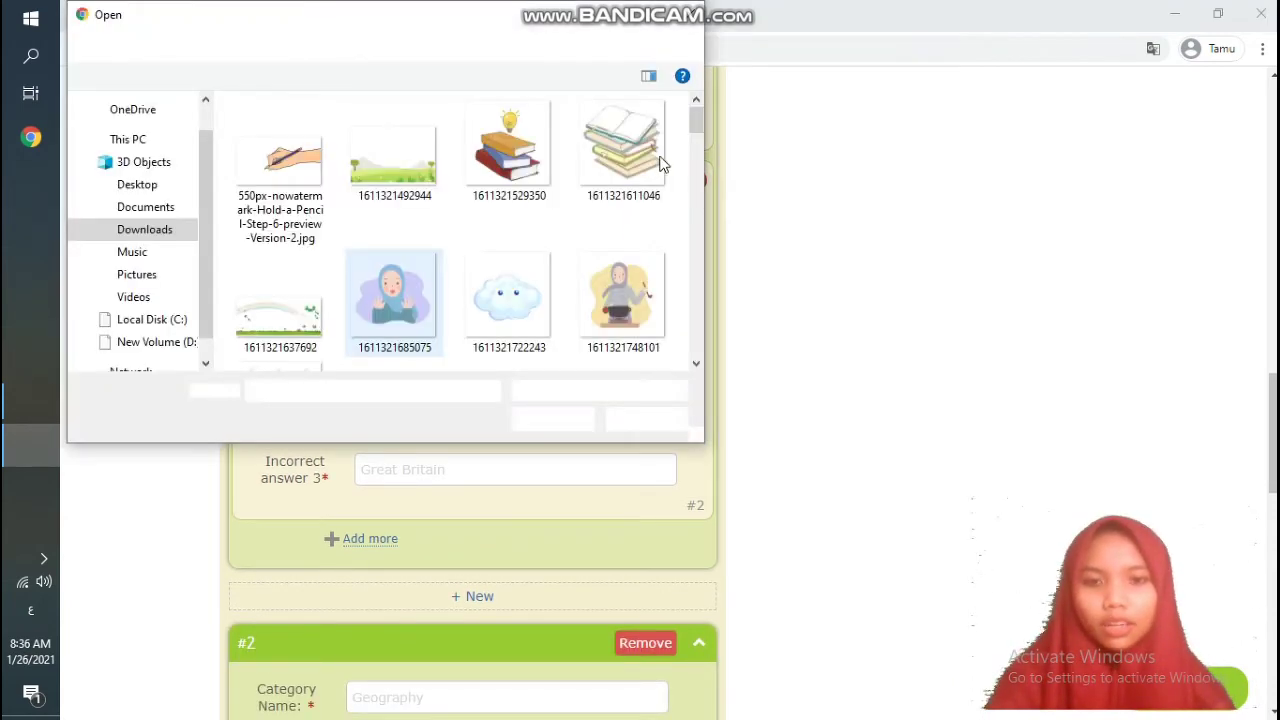
pyautogui.click(683, 14)
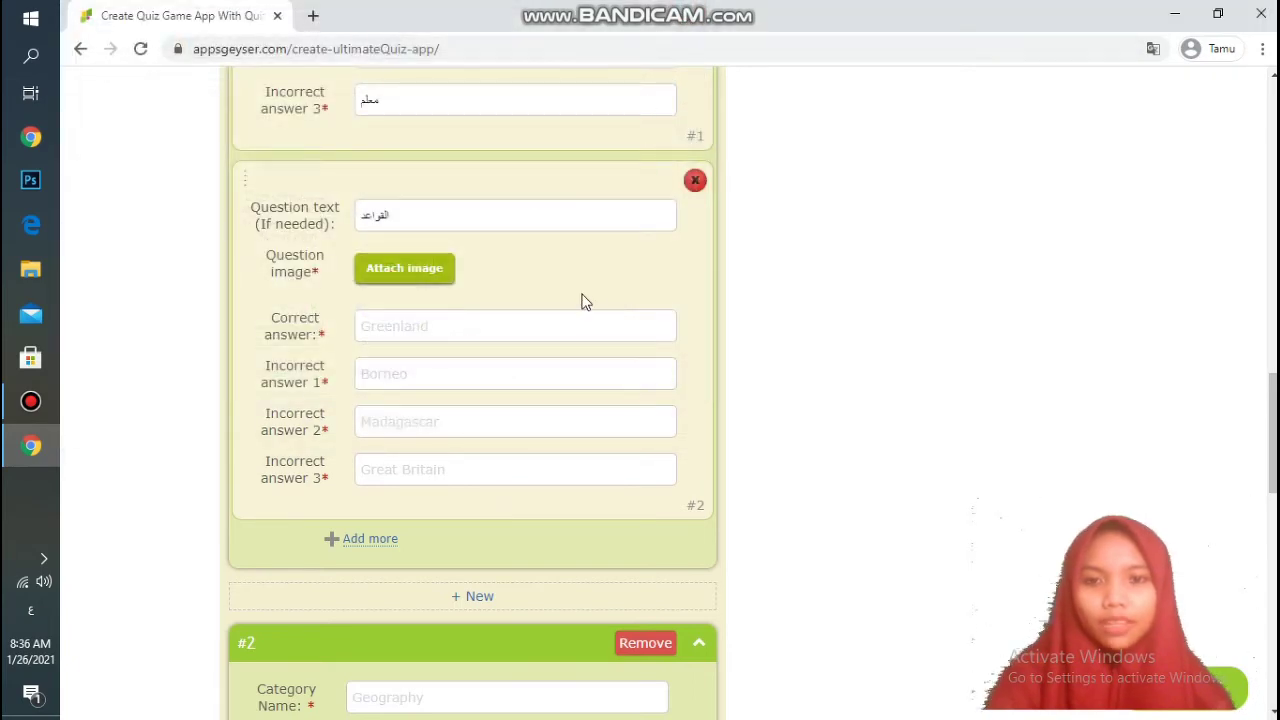
pyautogui.scroll(-2, 580, 300)
pyautogui.scroll(-2, 567, 316)
pyautogui.click(490, 321)
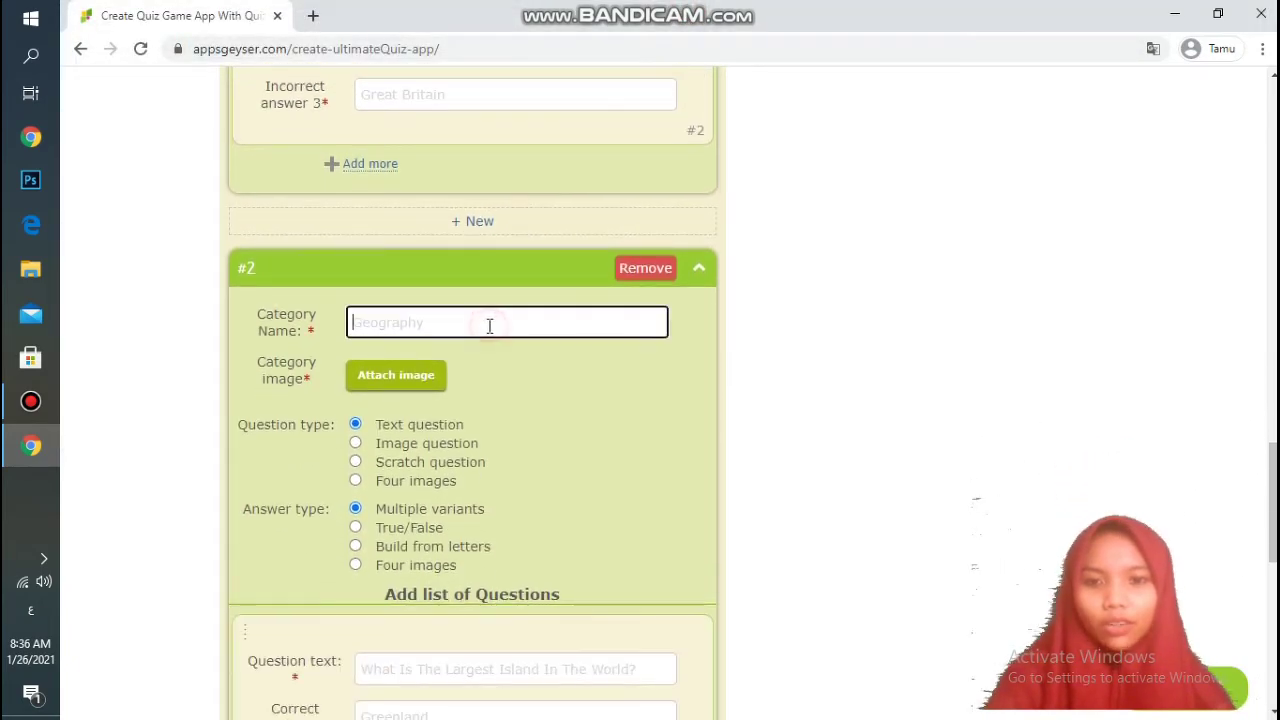
pyautogui.write('القراء')
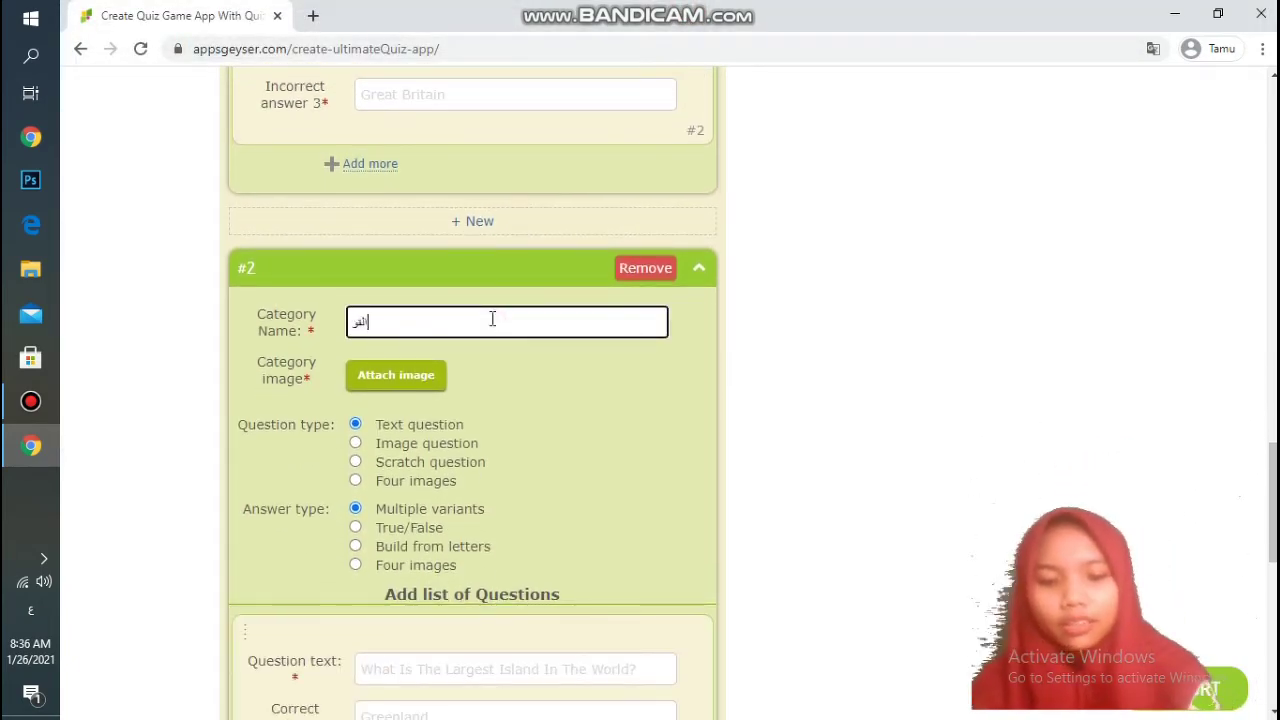
pyautogui.write('د')
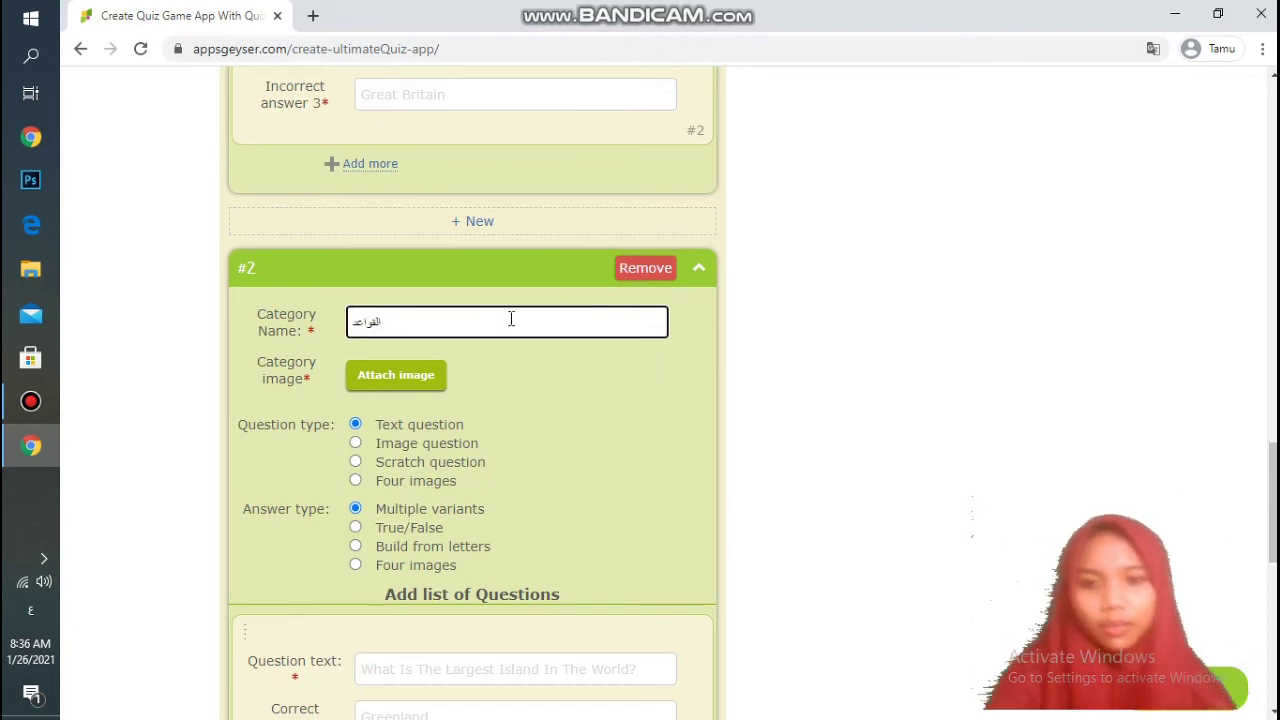
pyautogui.click(426, 381)
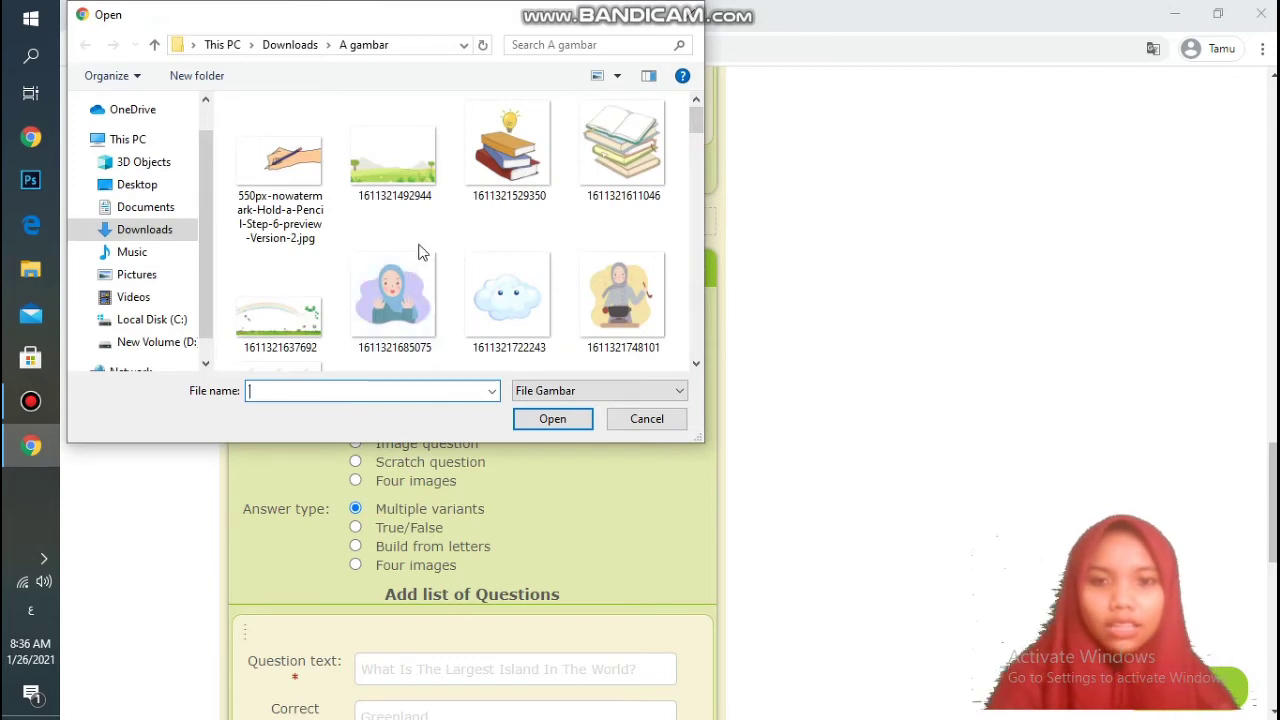
pyautogui.click(608, 183)
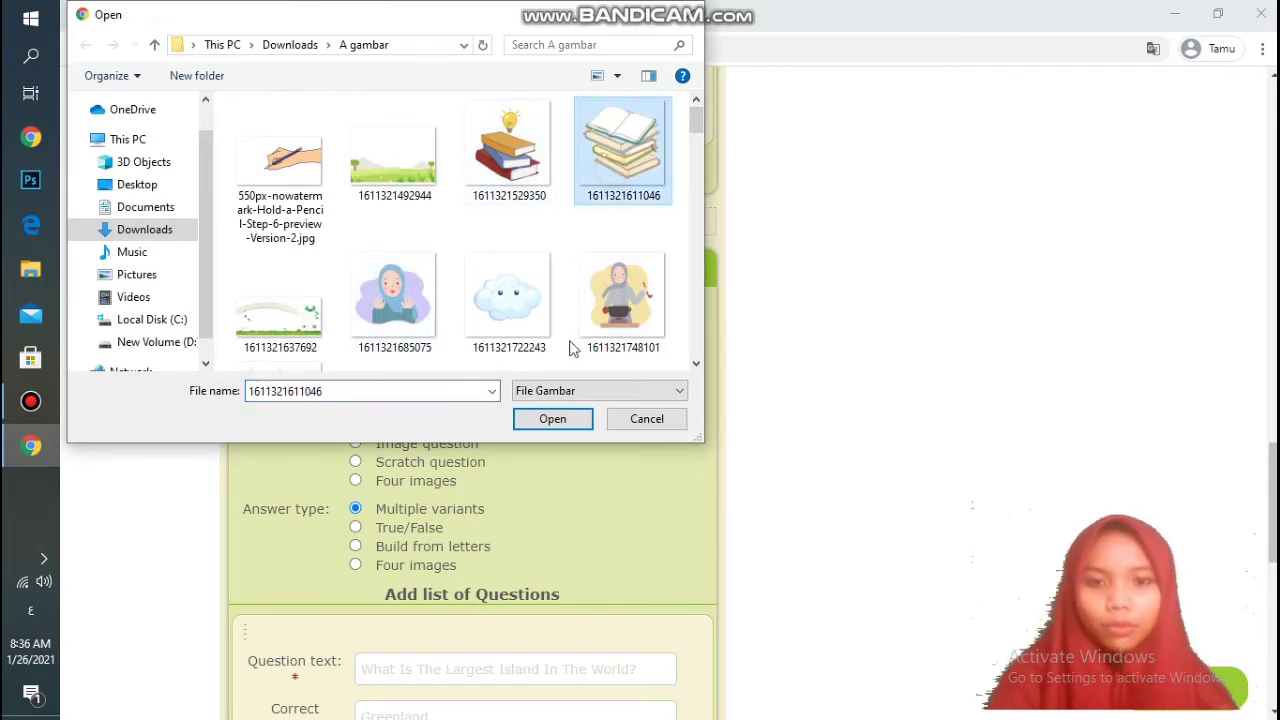
pyautogui.click(561, 419)
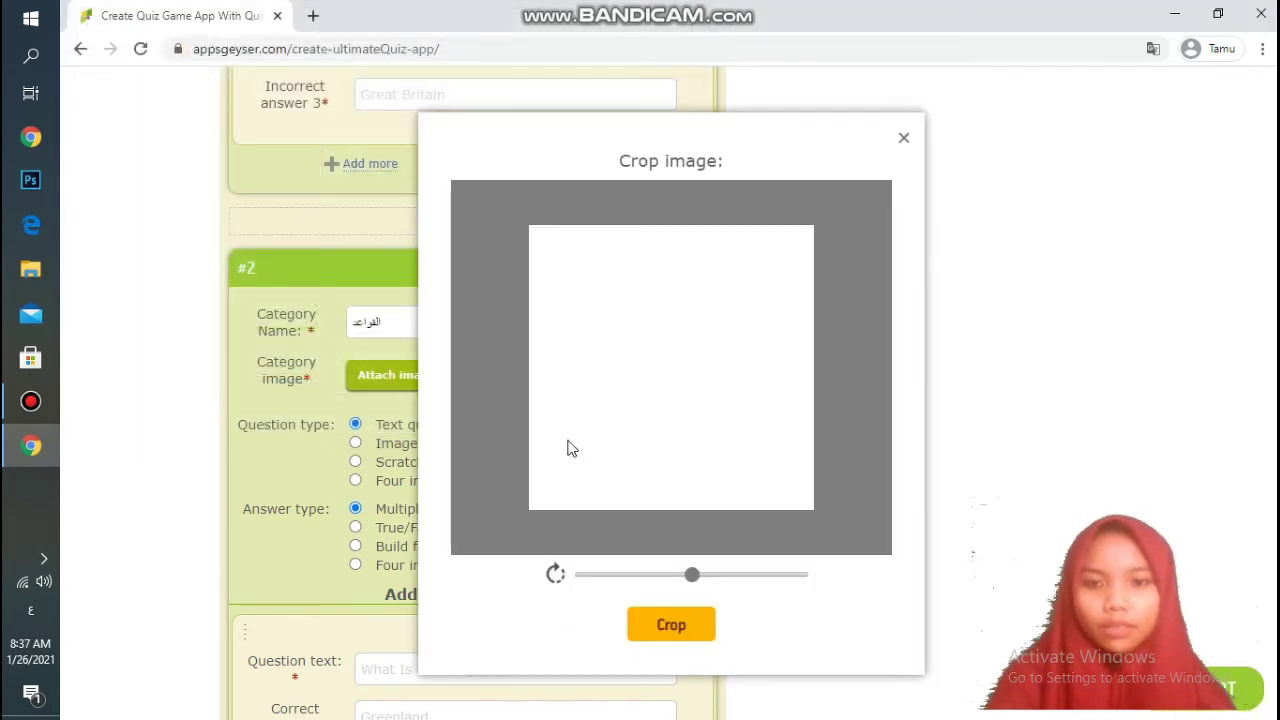
pyautogui.click(667, 626)
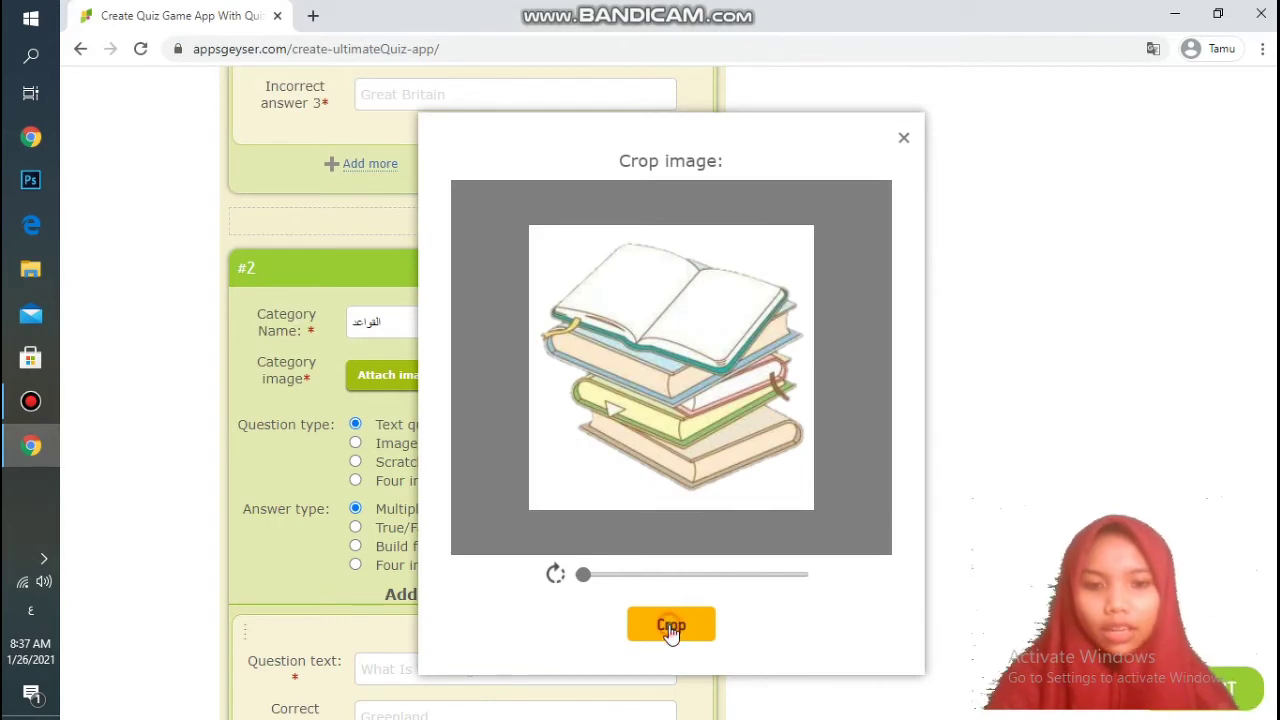
# - Examine category #2's question and answer options and the color, answer sound, background music and font settings
pyautogui.scroll(-3, 603, 453)
pyautogui.scroll(-1, 603, 453)
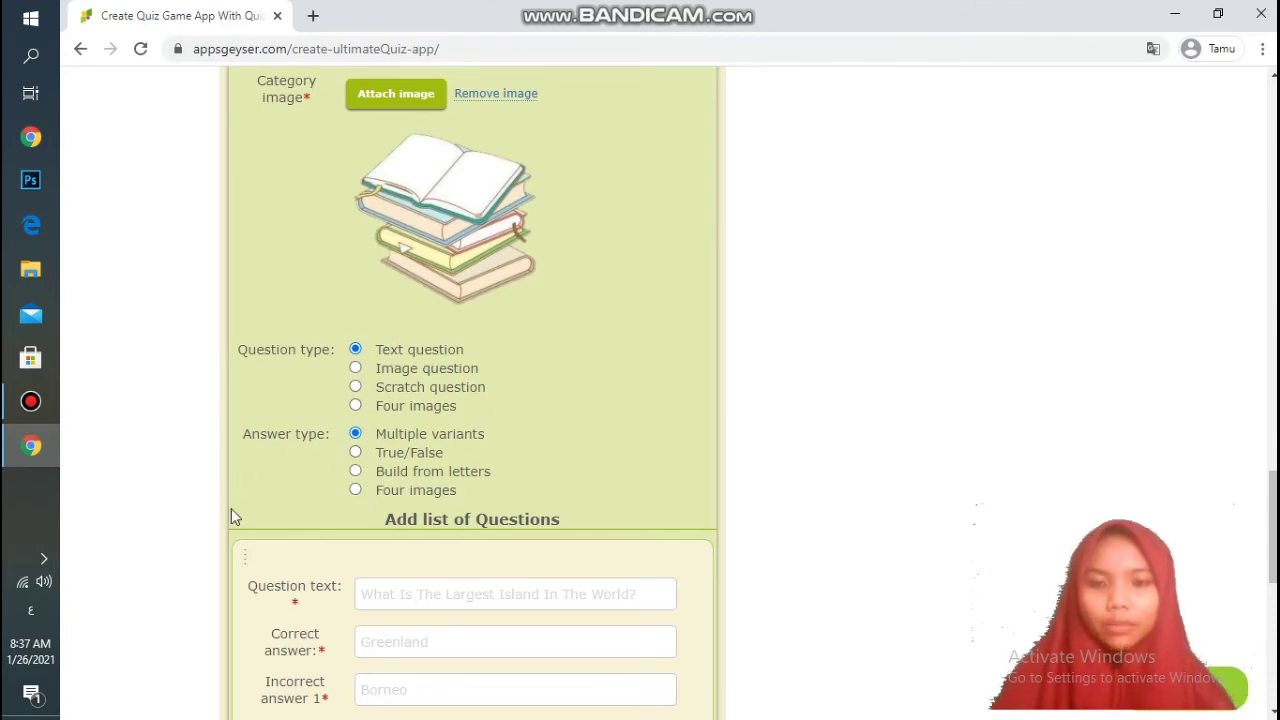
pyautogui.scroll(-4, 440, 452)
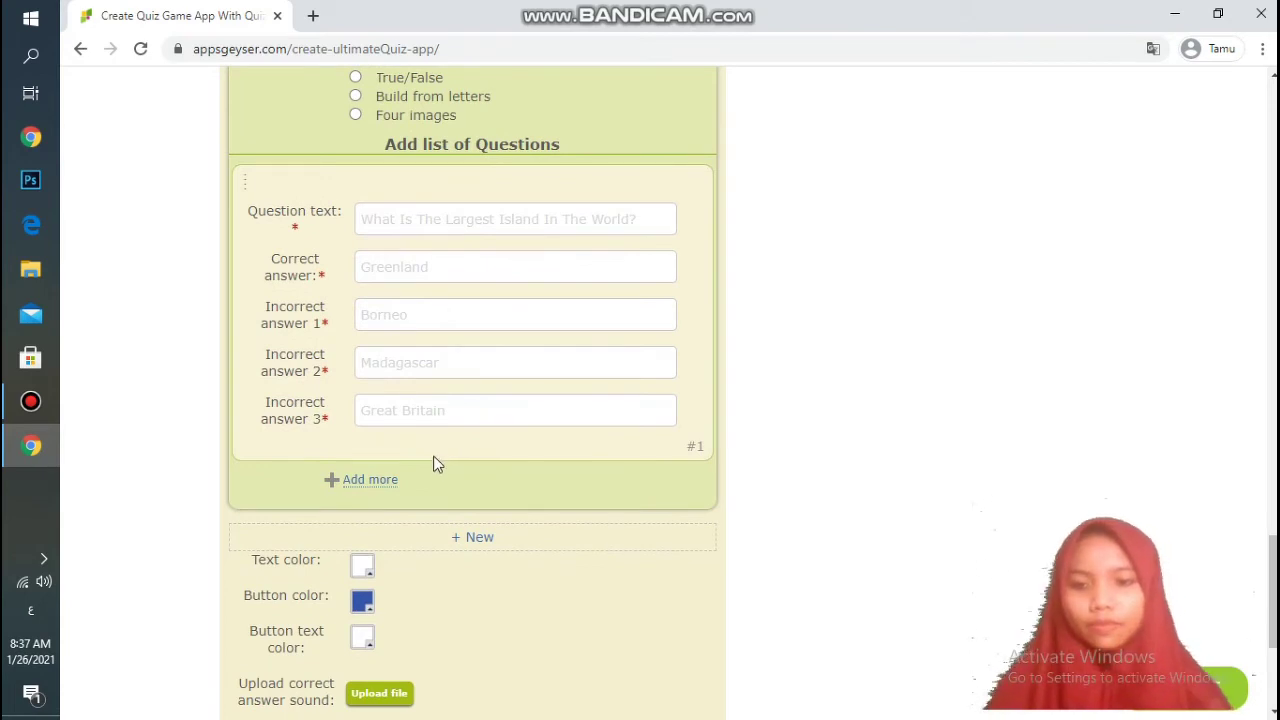
pyautogui.scroll(-2, 433, 465)
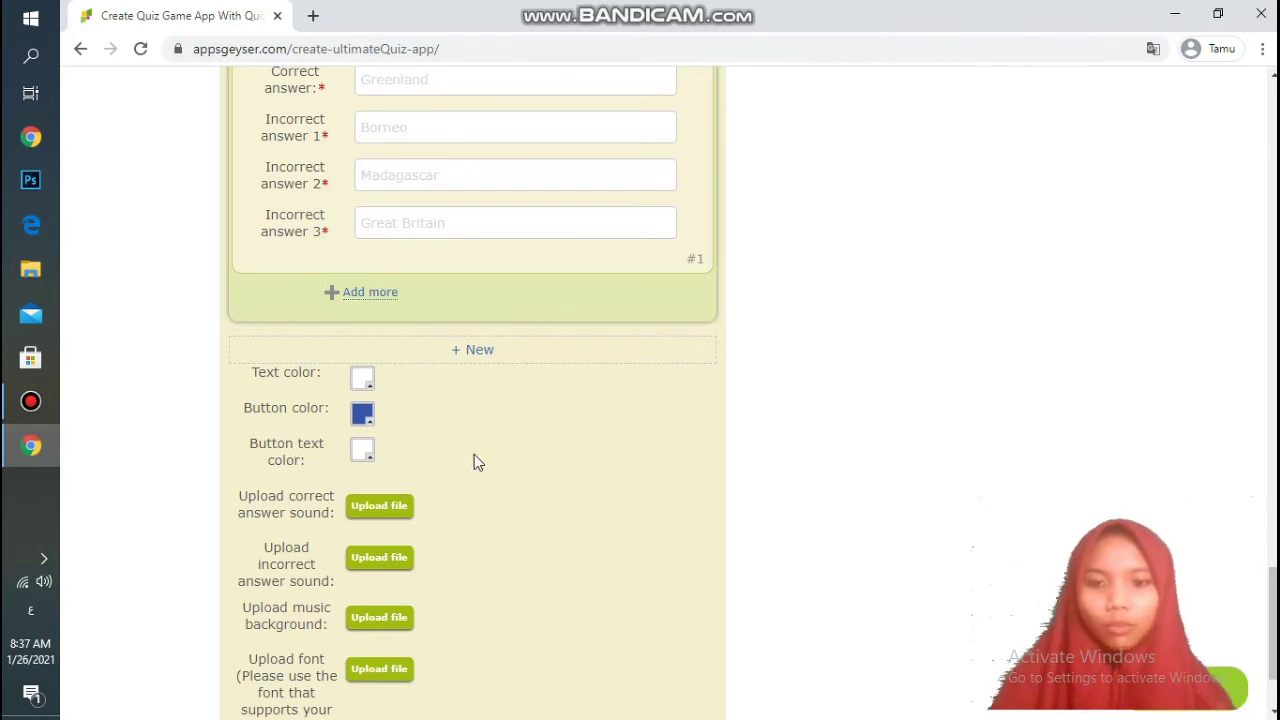
pyautogui.scroll(-1, 474, 462)
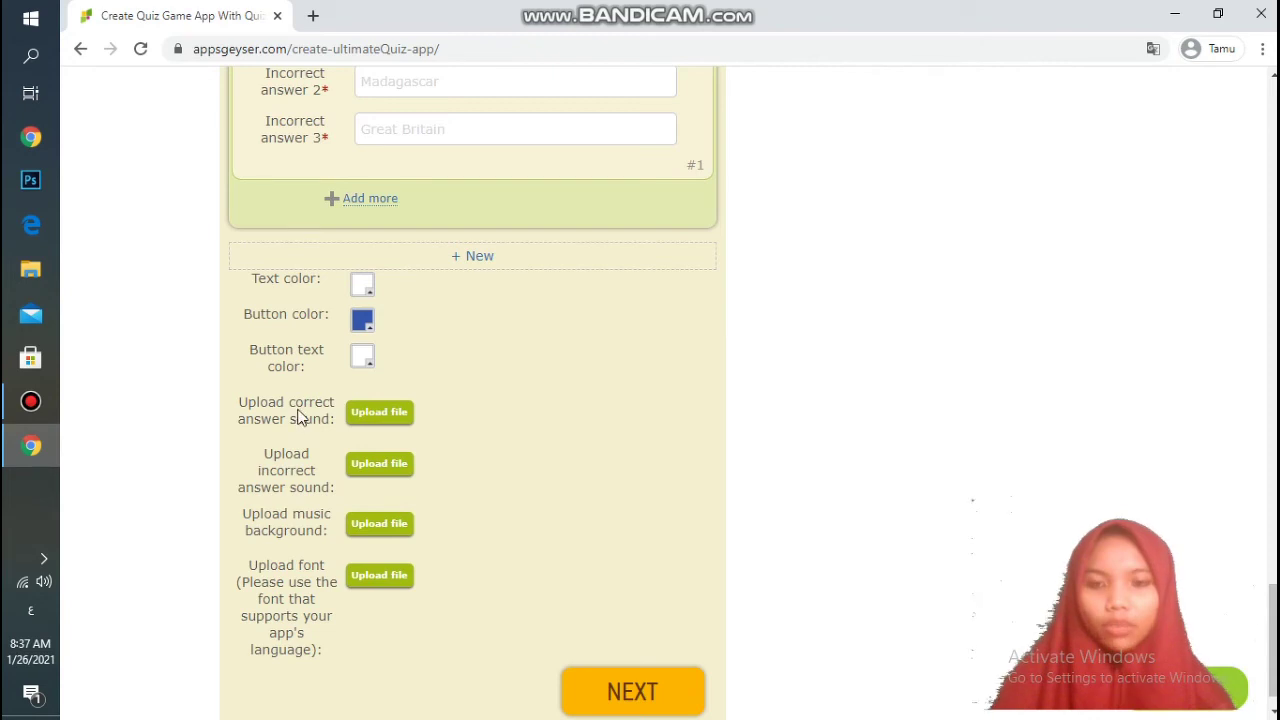
pyautogui.click(380, 413)
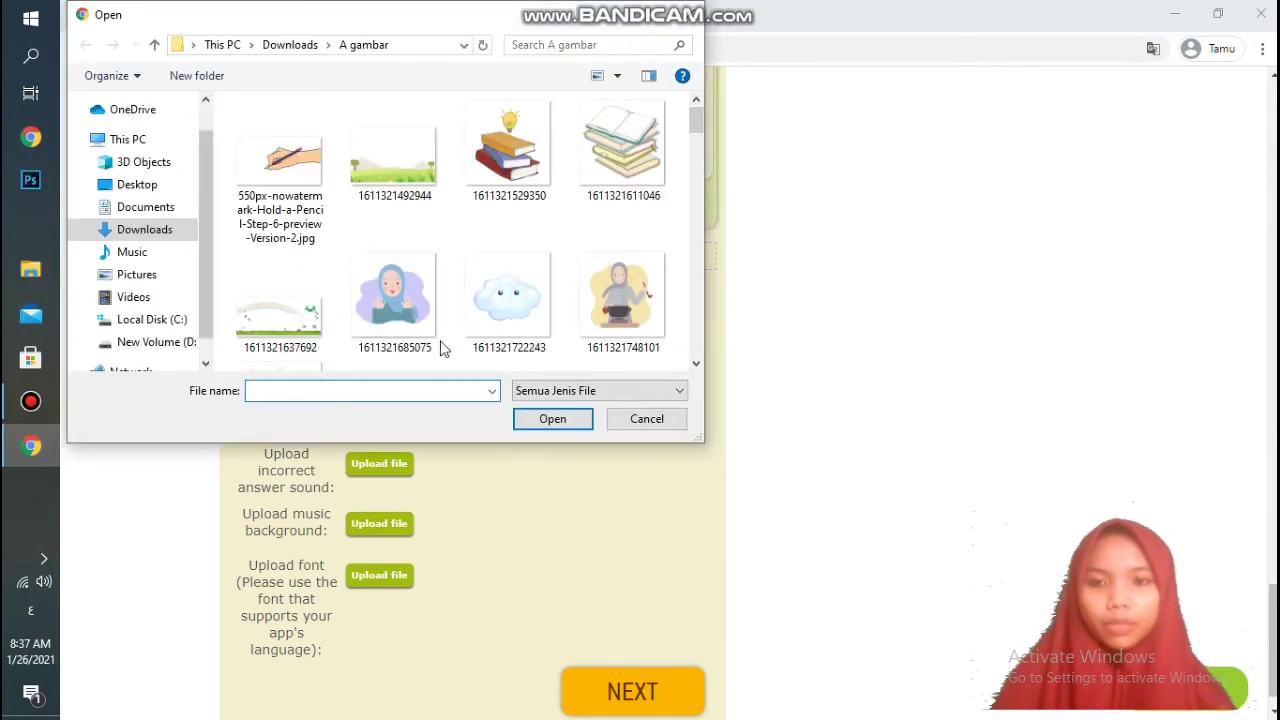
pyautogui.click(686, 22)
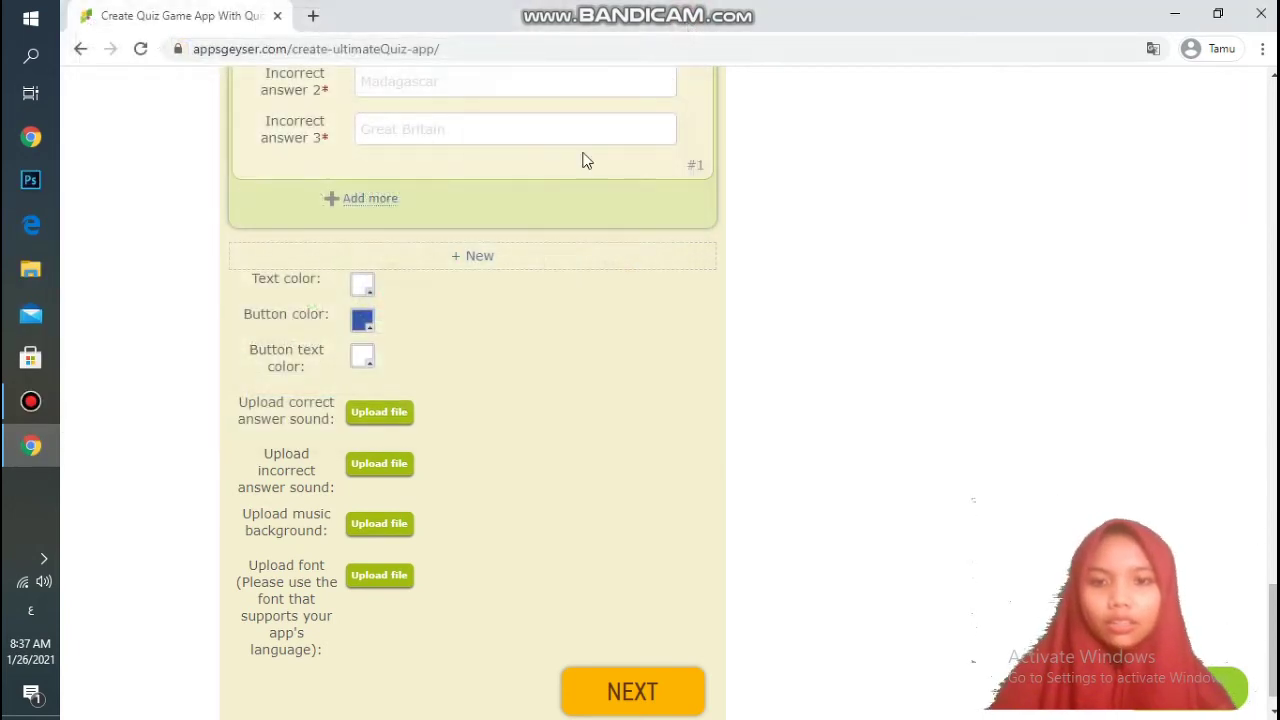
pyautogui.scroll(-1, 470, 477)
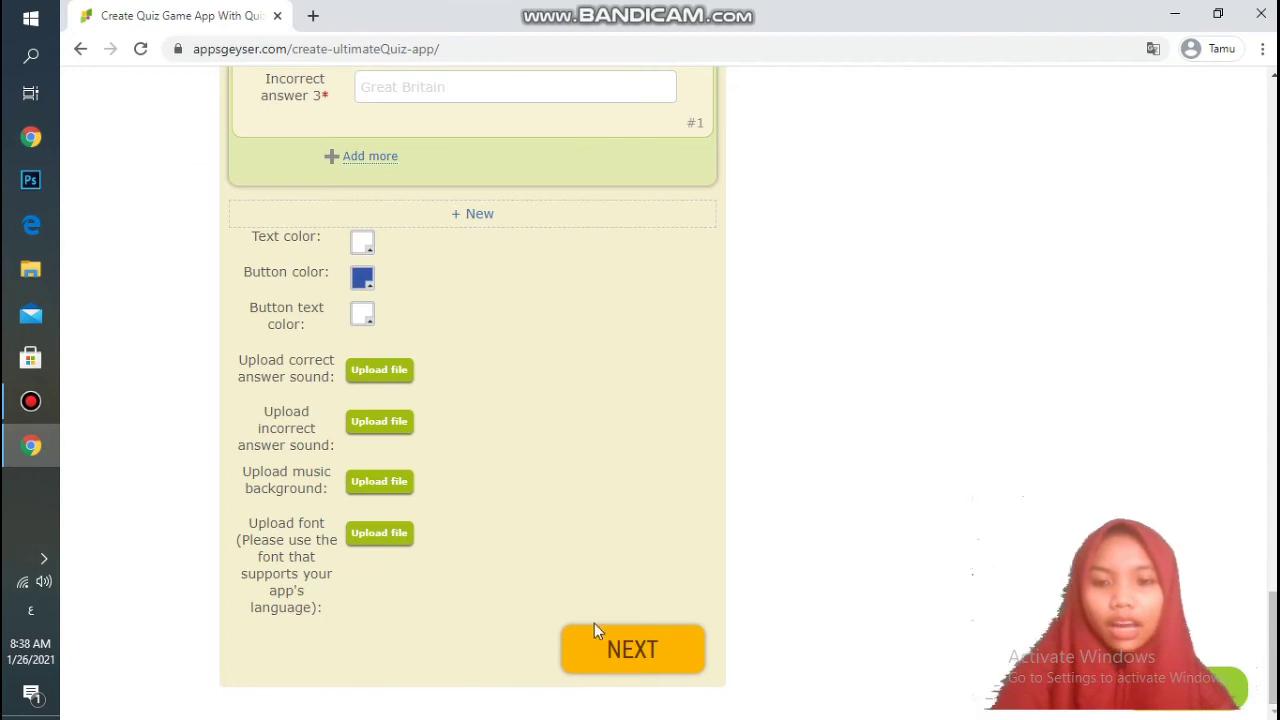
# - Remove the unfinished question #2 and category #2, and continue to the app name settings
pyautogui.click(634, 660)
pyautogui.click(694, 266)
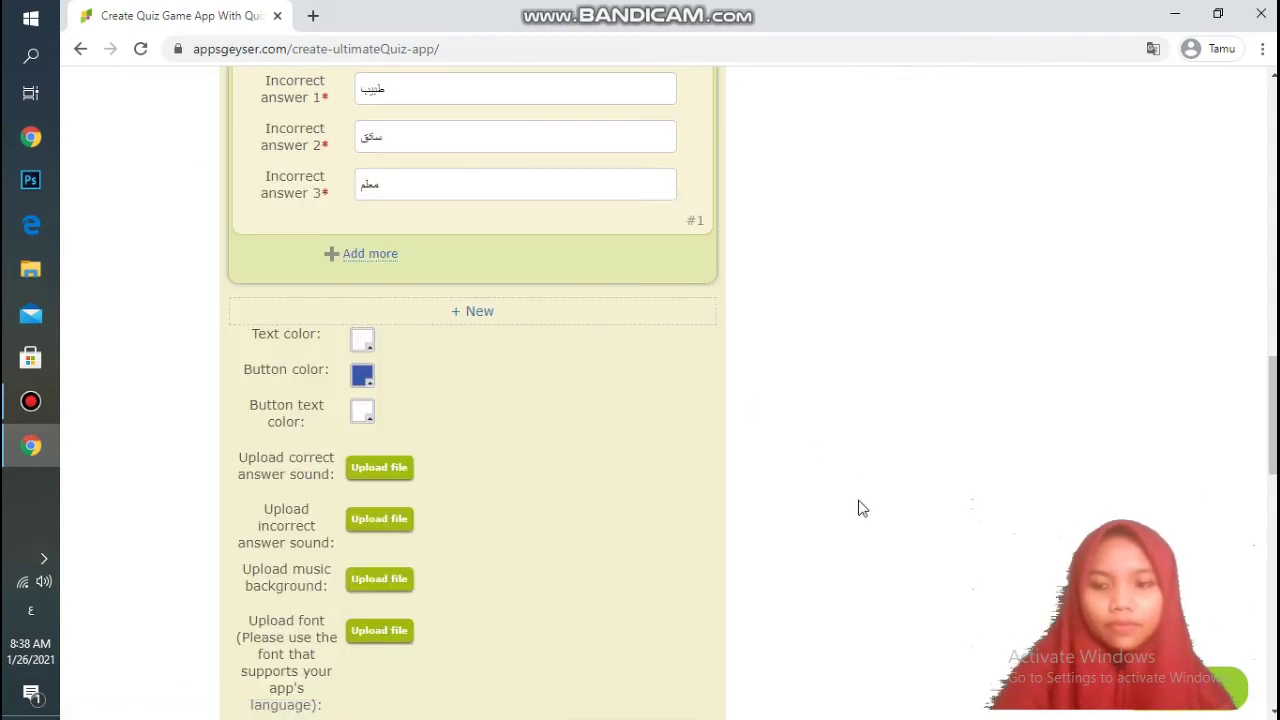
pyautogui.scroll(-6, 700, 480)
pyautogui.scroll(4, 630, 420)
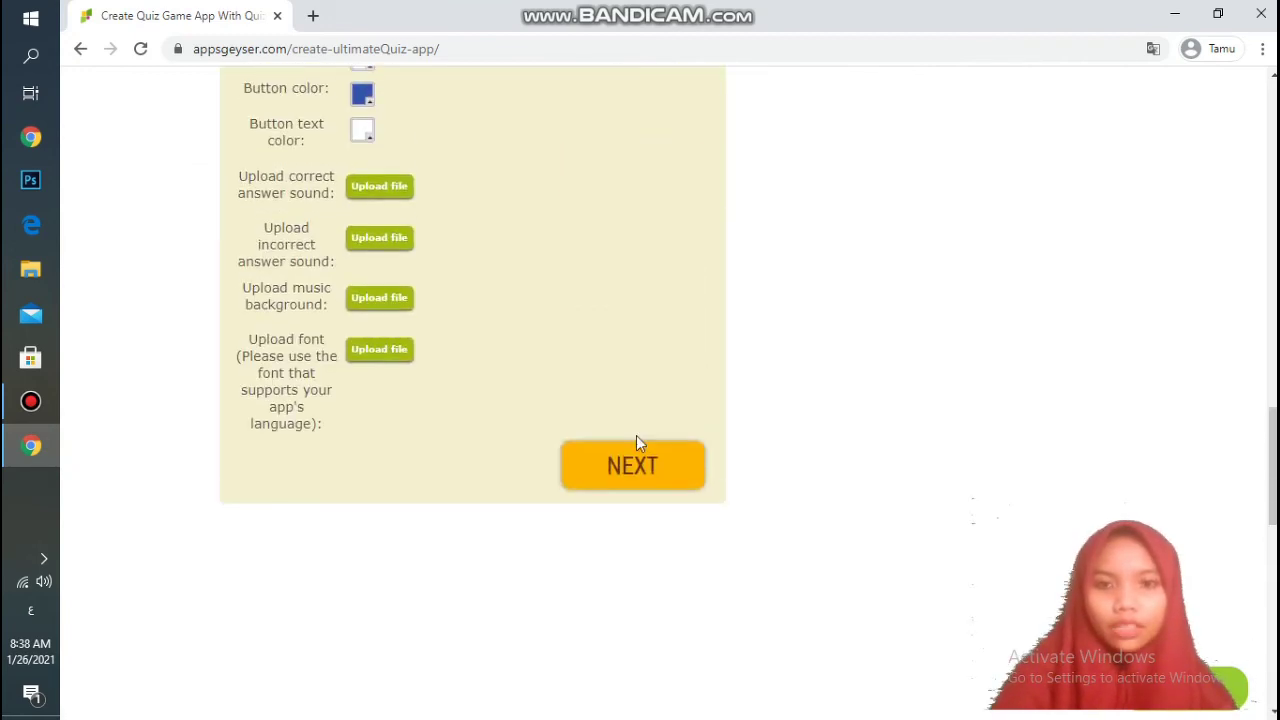
pyautogui.click(680, 474)
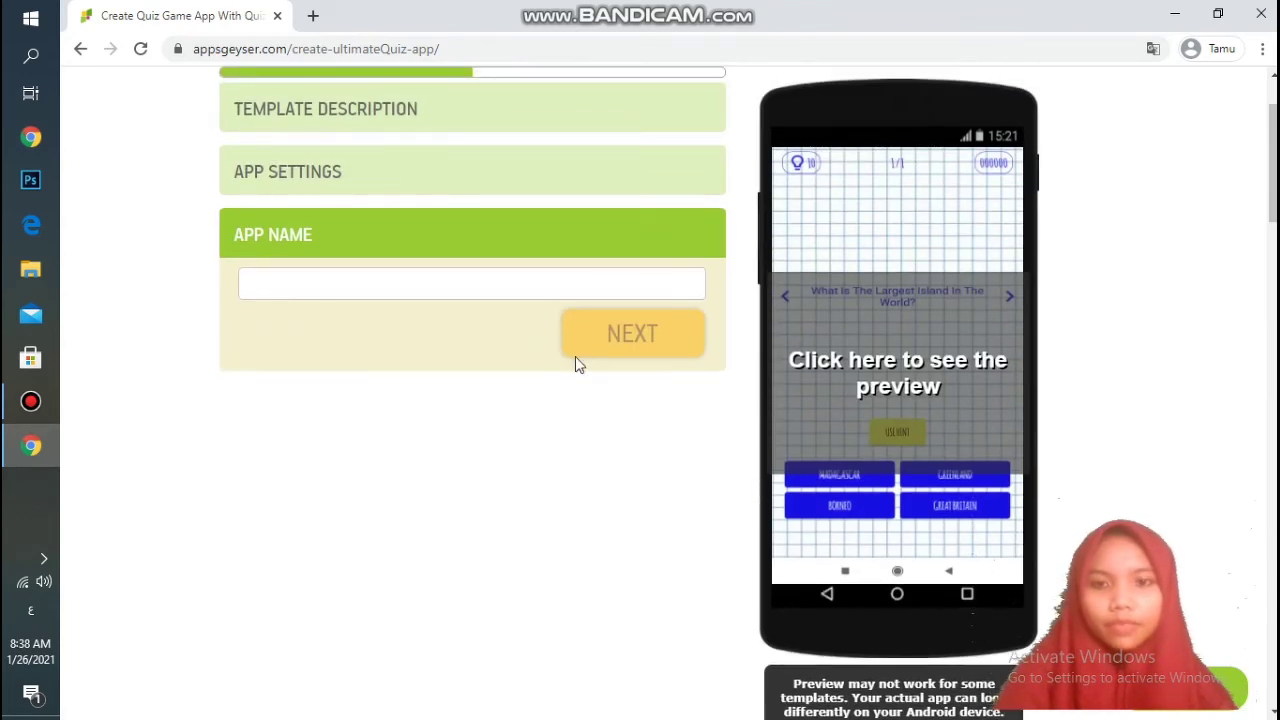
# - Name the app "Kuis Arabiyyah Mahbubah" using the English keyboard layout and continue to the icon settings
pyautogui.click(463, 285)
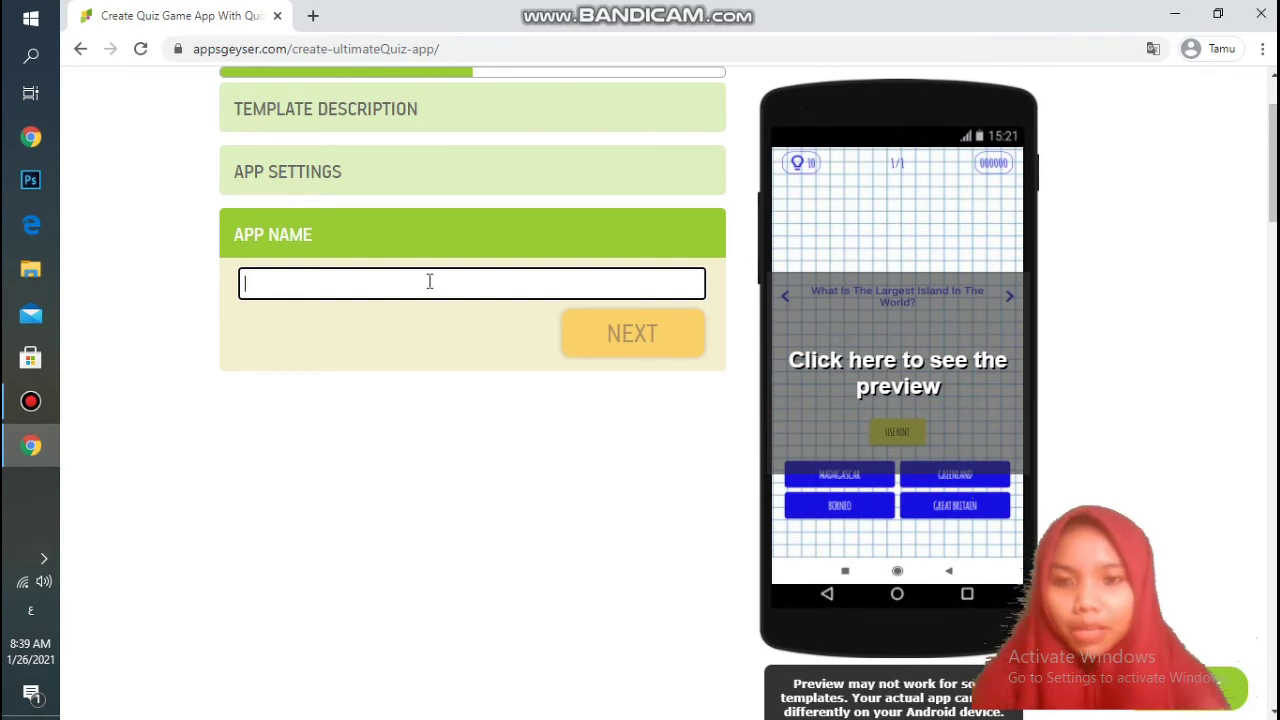
pyautogui.scroll(1, 429, 281)
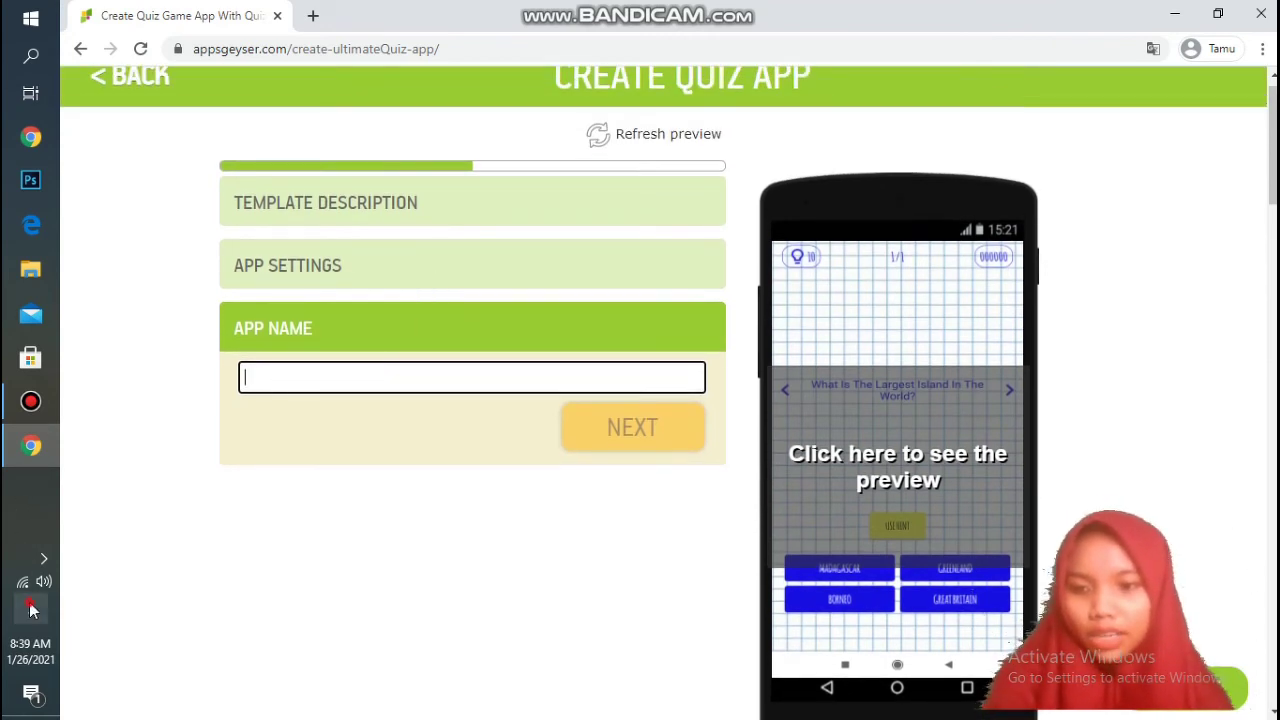
pyautogui.click(30, 610)
pyautogui.click(90, 570)
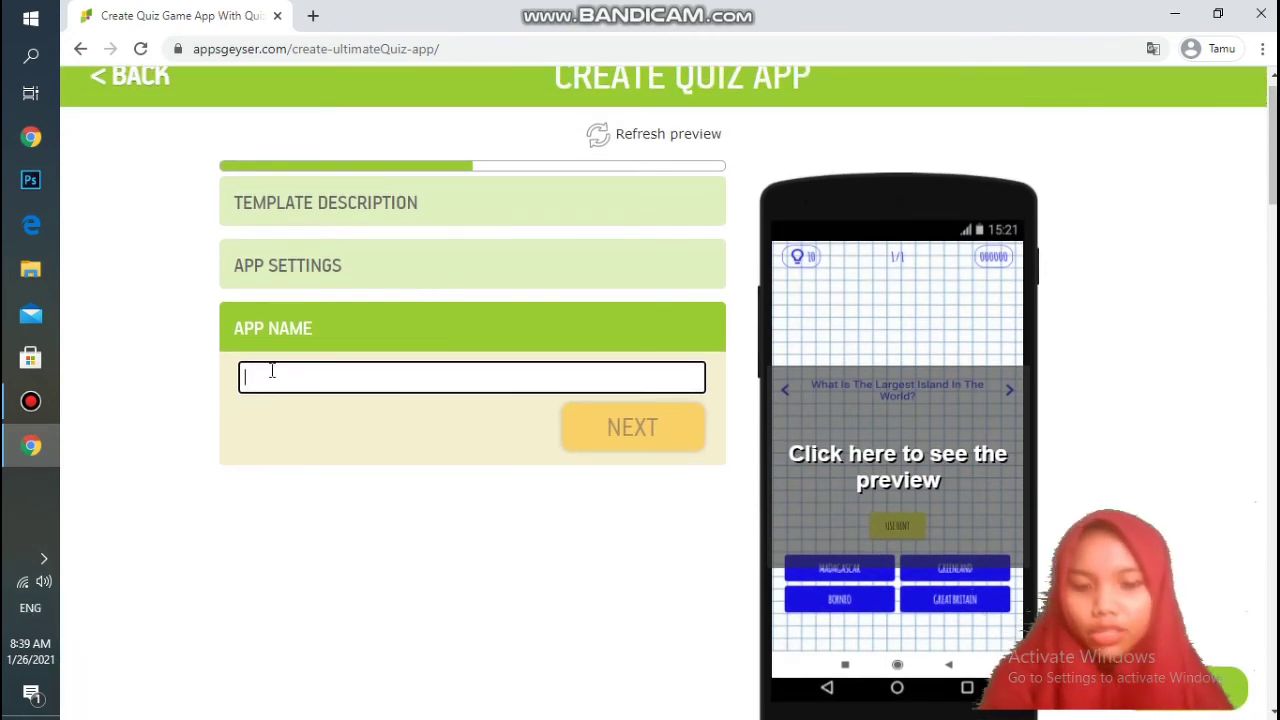
pyautogui.click(271, 371)
pyautogui.write('Kuis Arabiy')
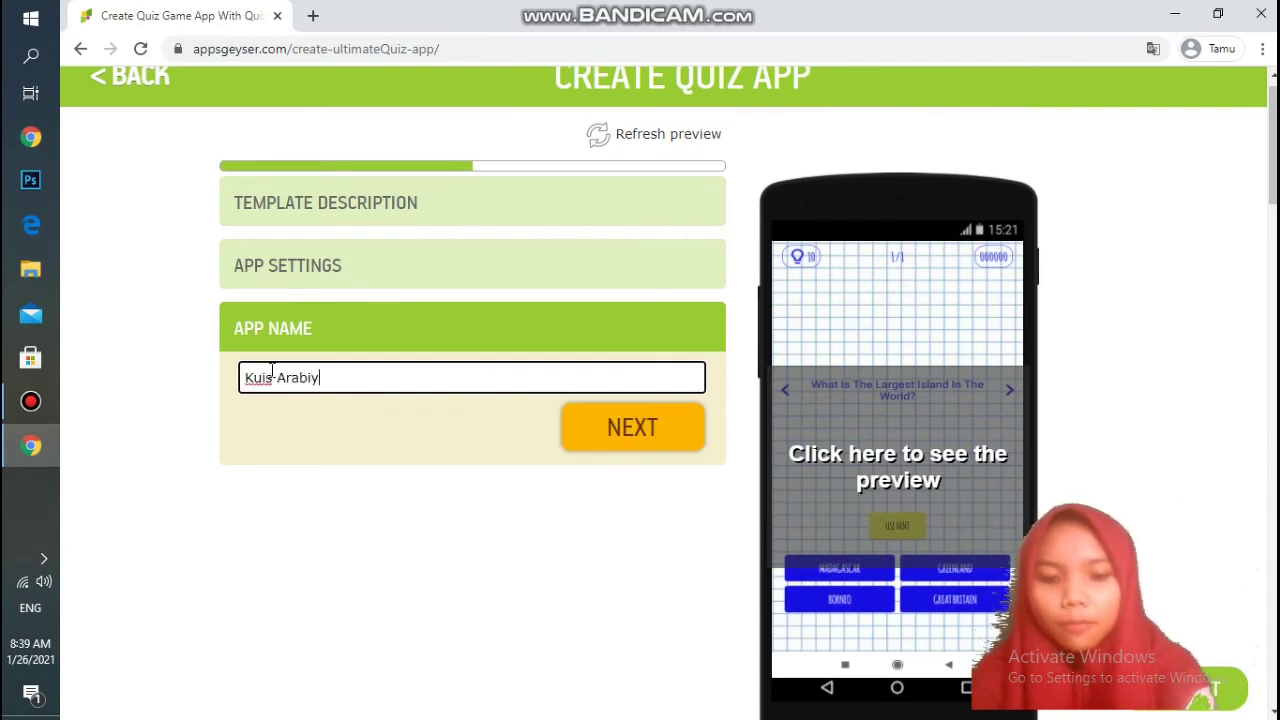
pyautogui.write('yah Mahbuba')
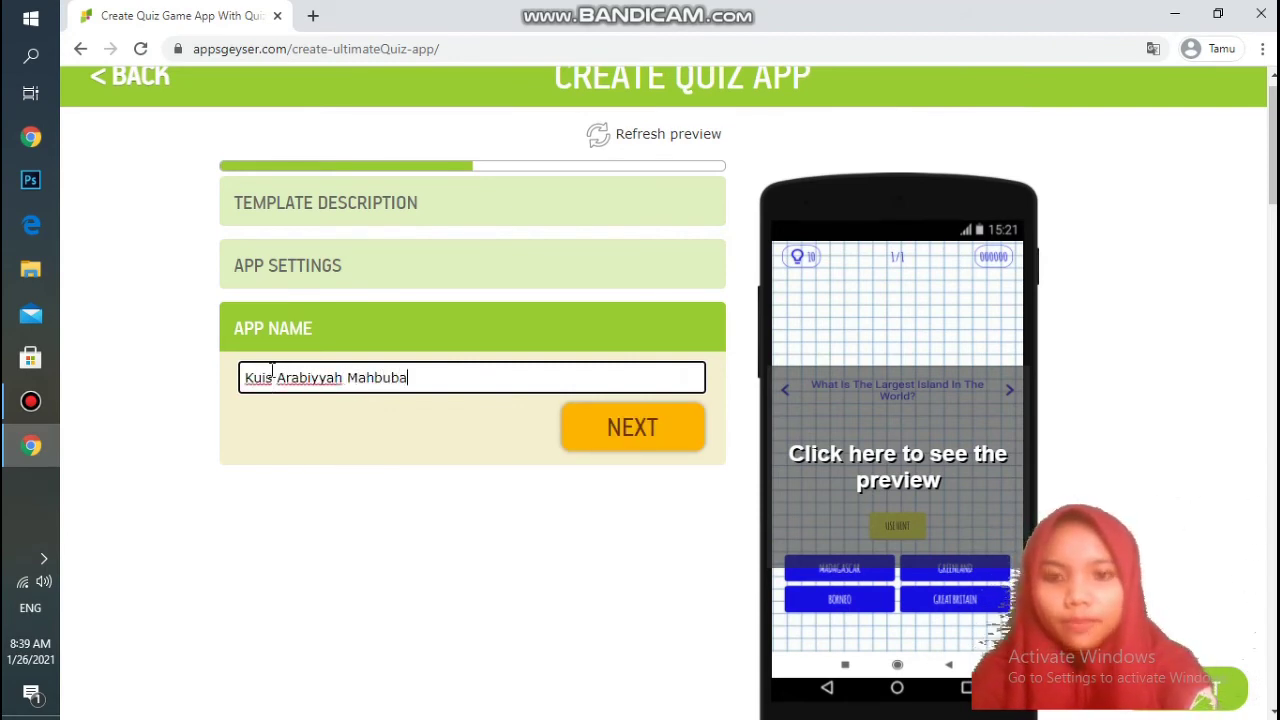
pyautogui.write('h')
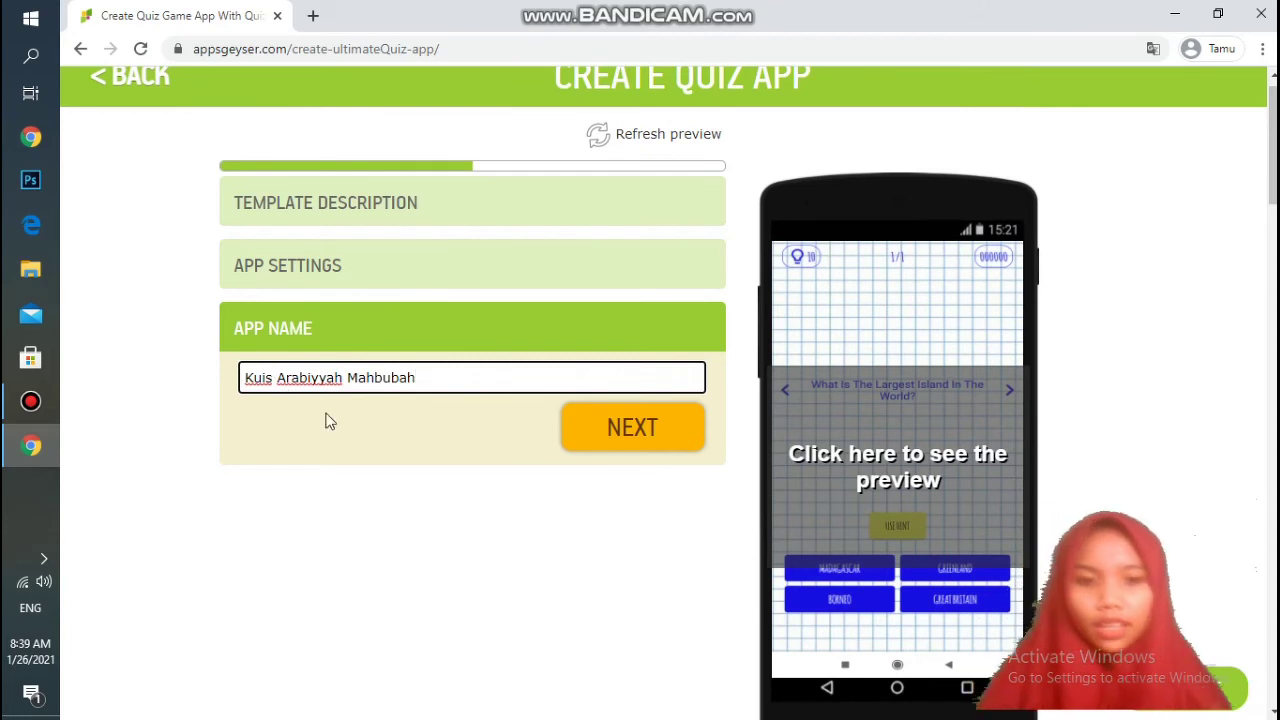
pyautogui.click(612, 427)
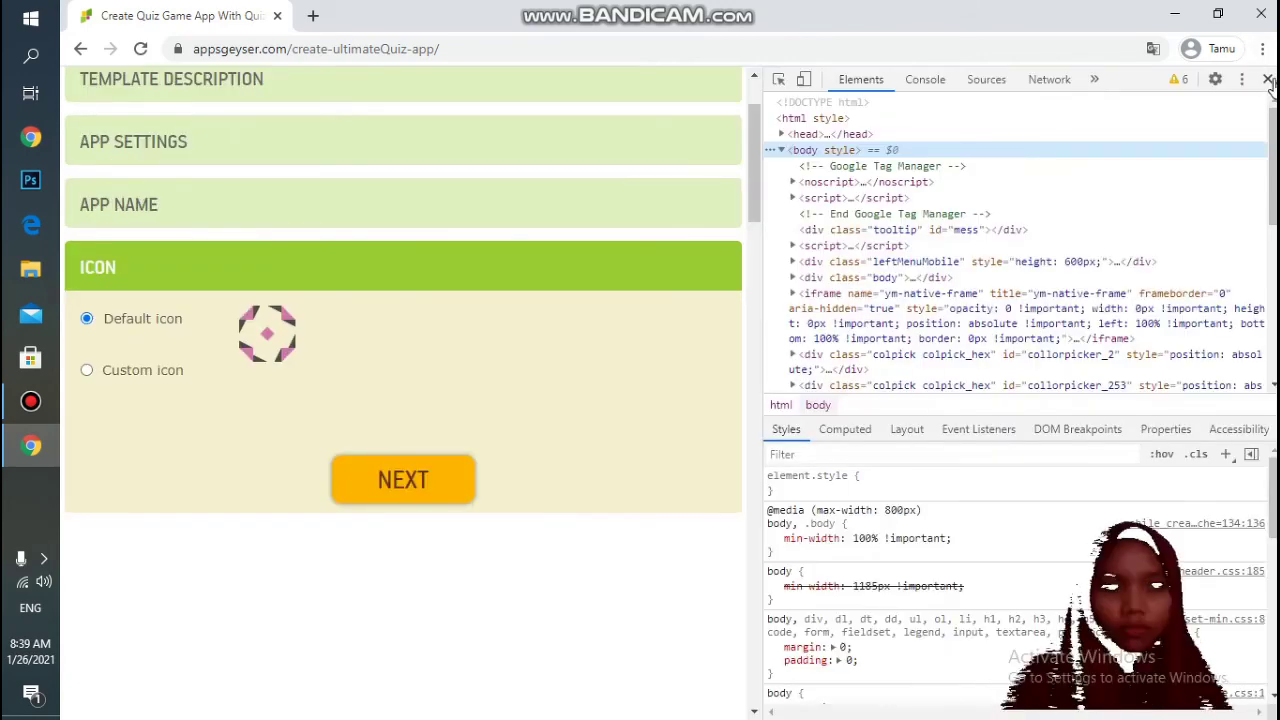
pyautogui.click(1268, 80)
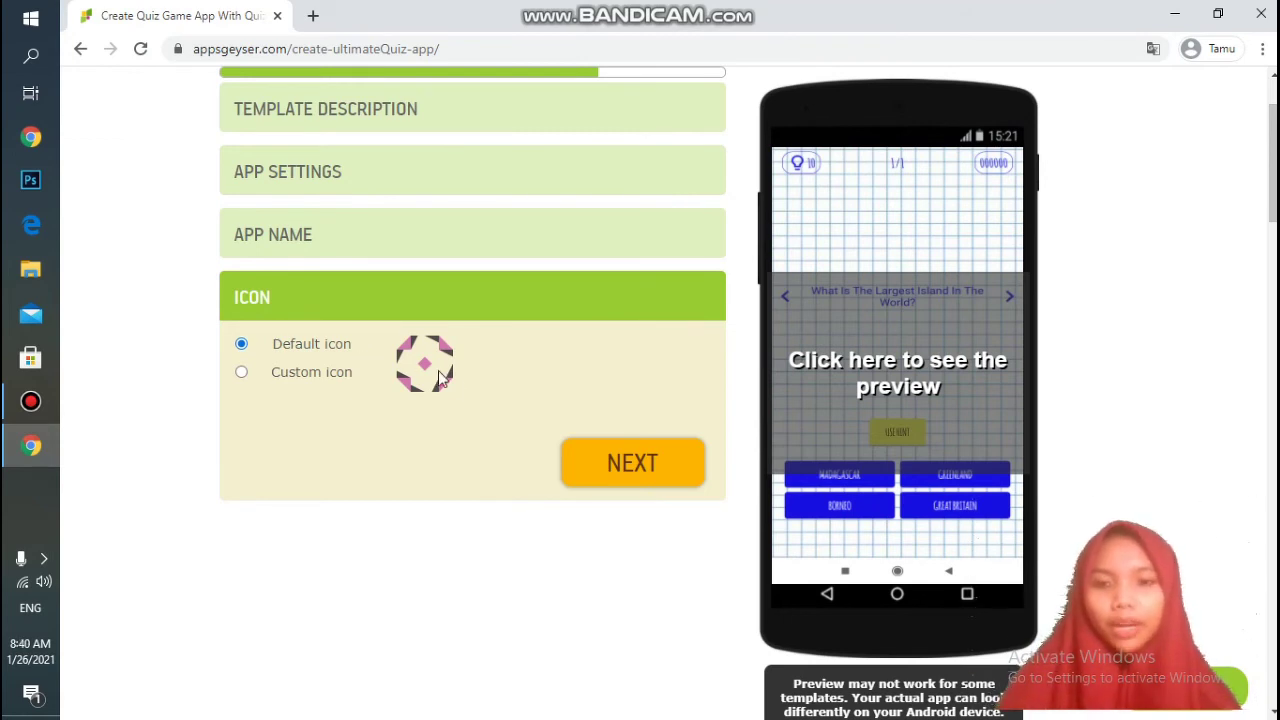
# - Upload the Arabic calligraphy picture "images (5)" as a custom icon, crop it to the square frame and finish the icon settings
pyautogui.click(242, 372)
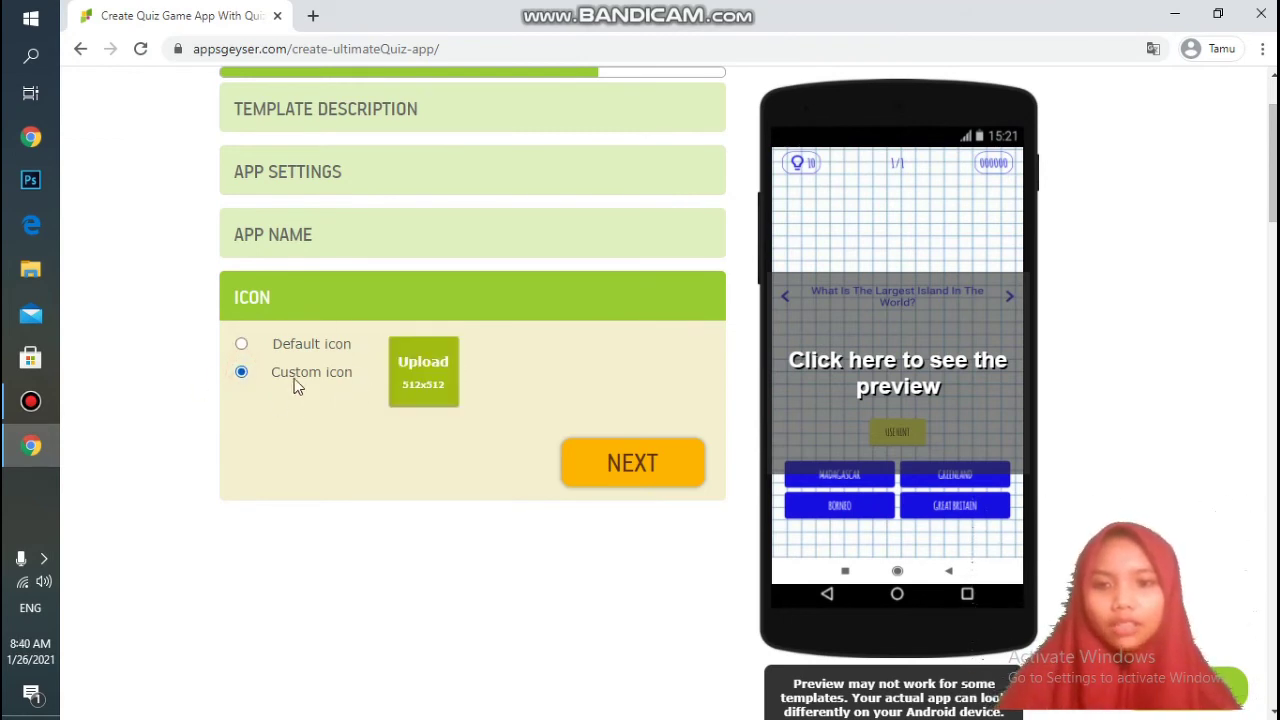
pyautogui.click(422, 388)
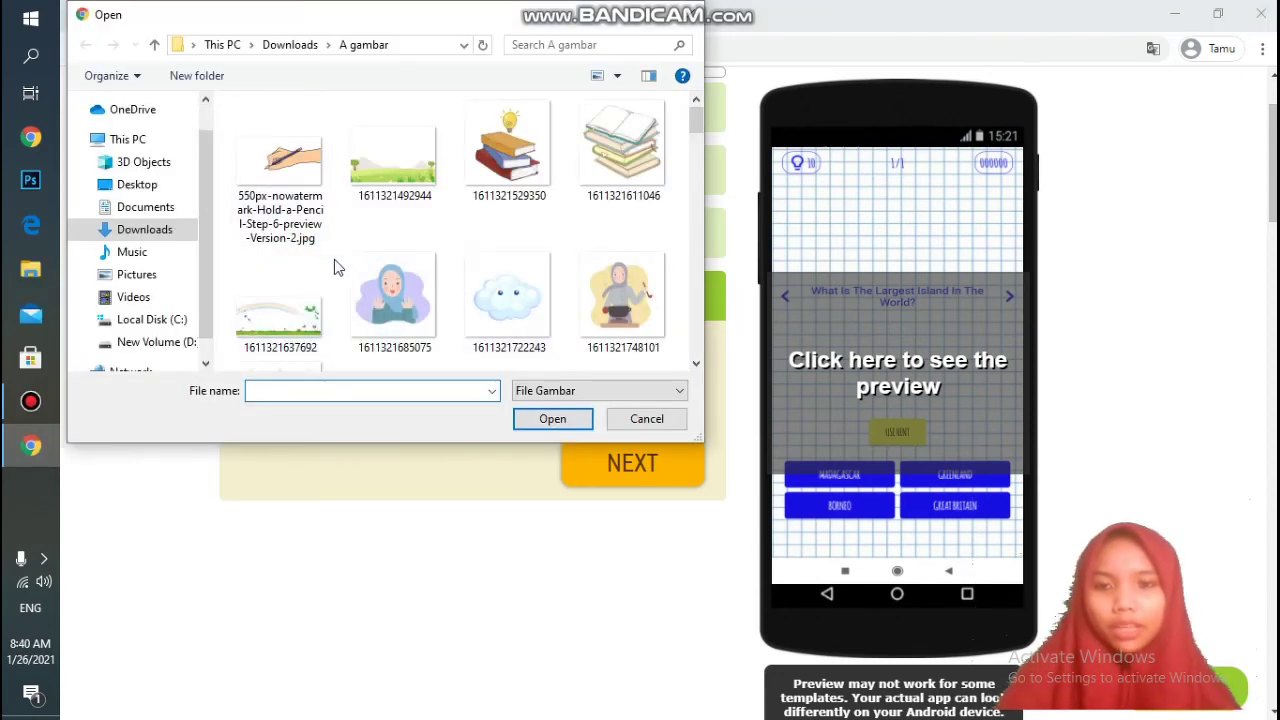
pyautogui.scroll(-3, 335, 268)
pyautogui.scroll(-2, 335, 268)
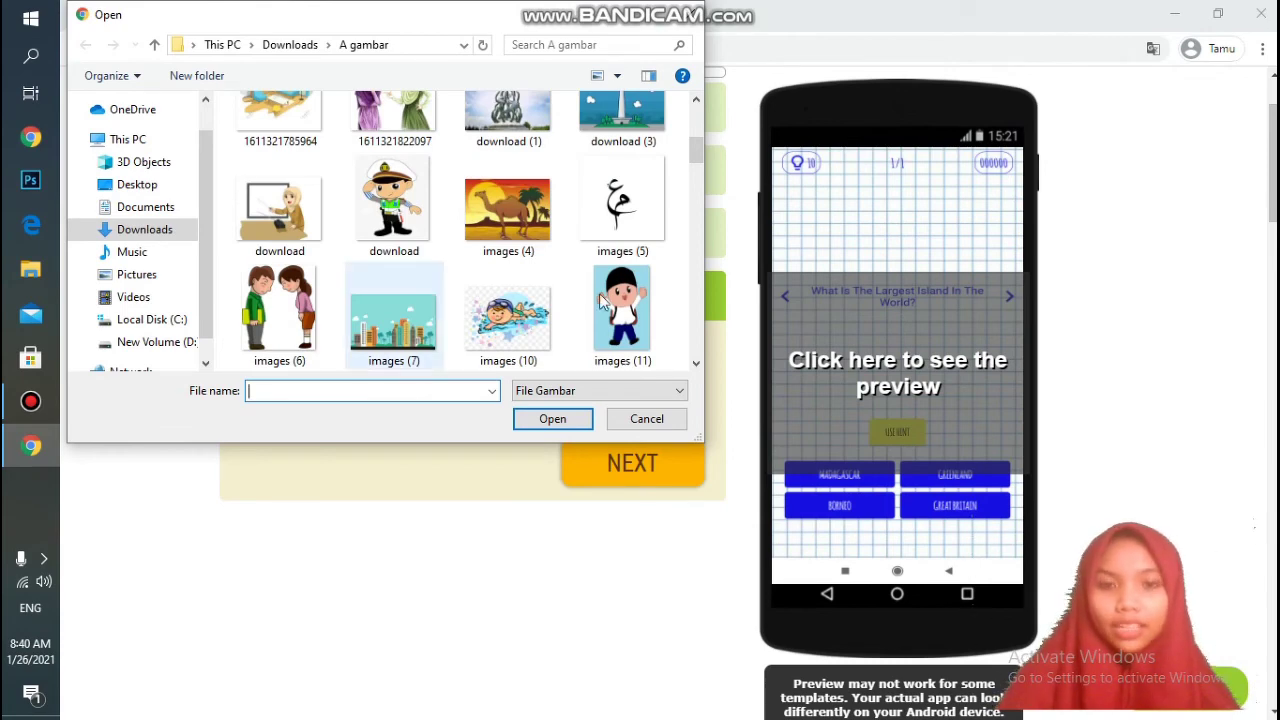
pyautogui.click(620, 205)
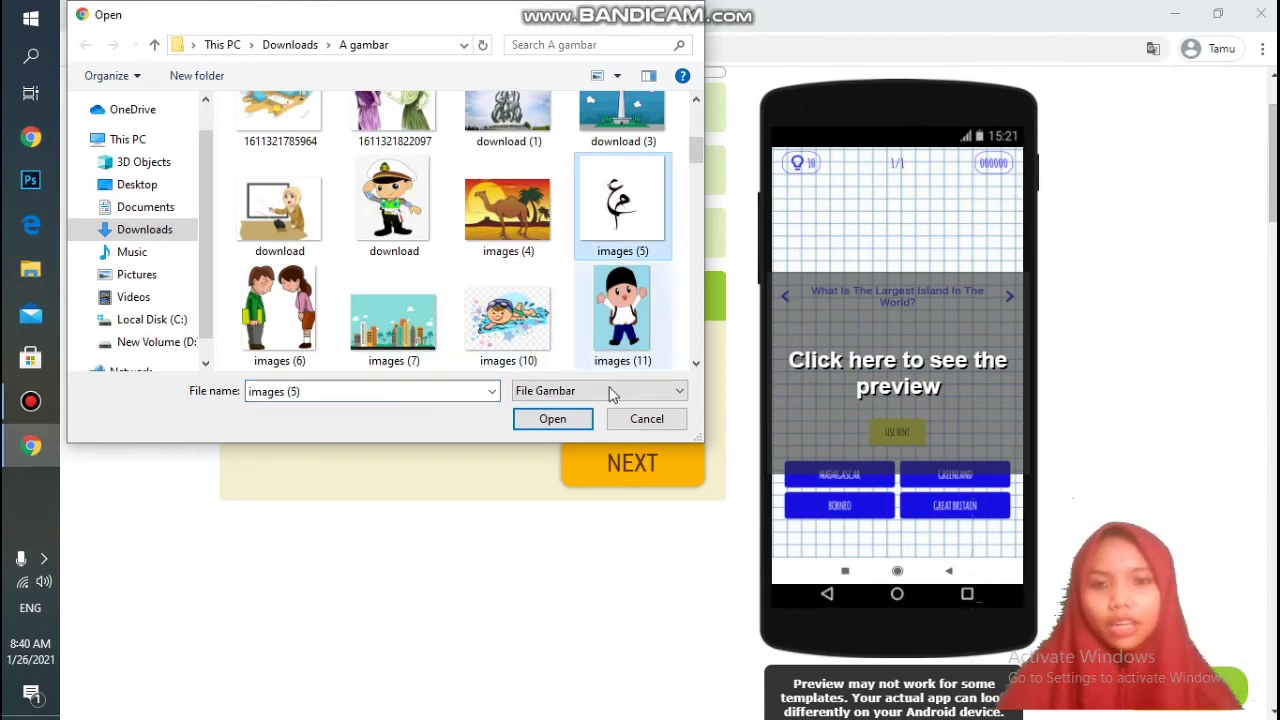
pyautogui.click(564, 420)
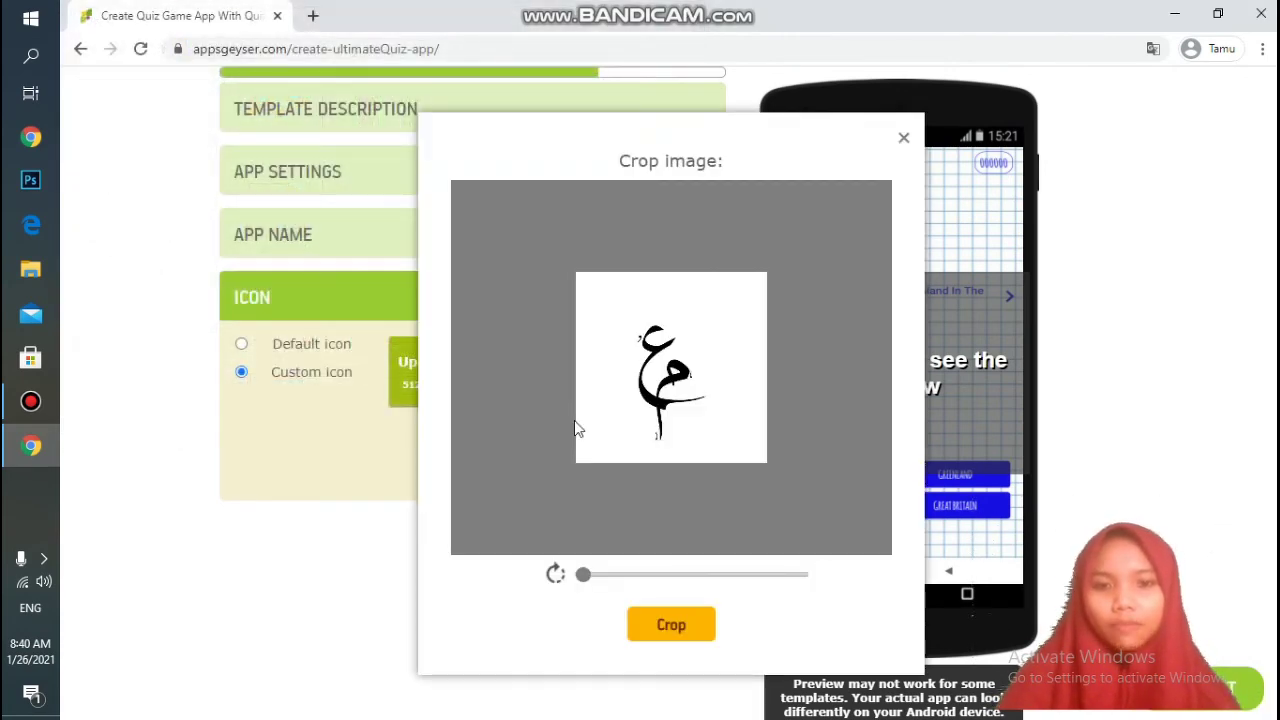
pyautogui.click(677, 631)
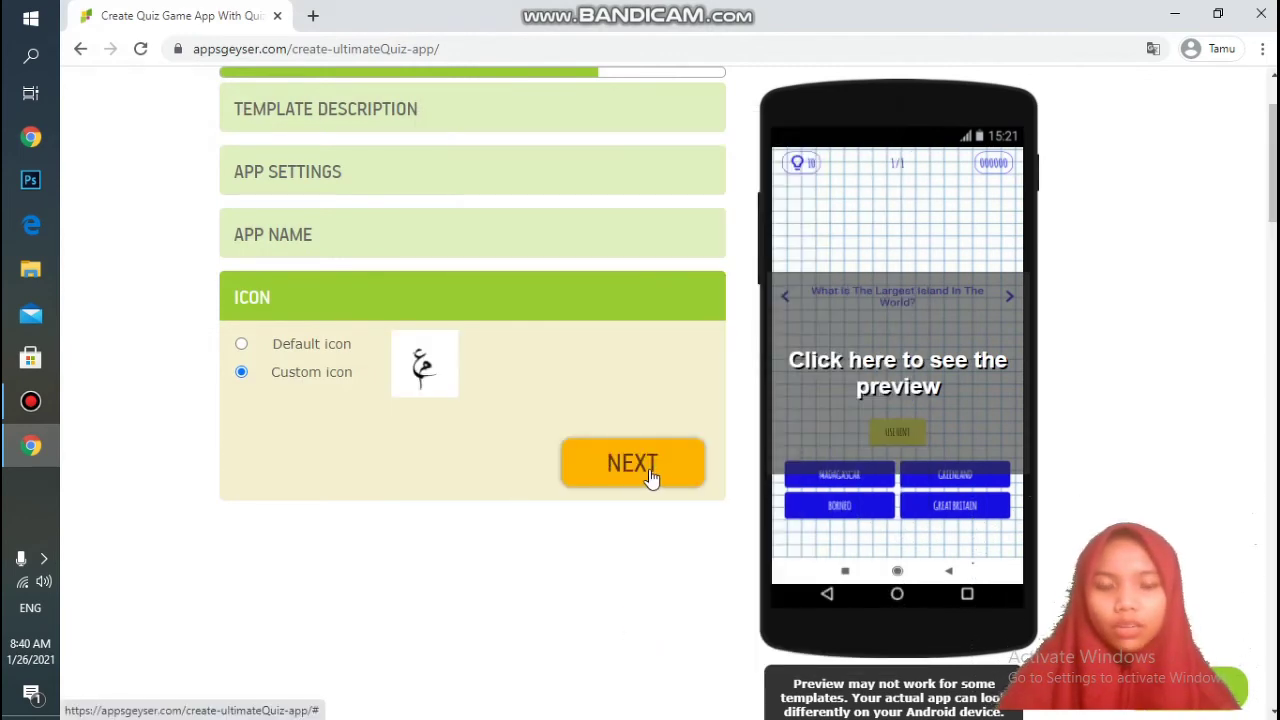
pyautogui.scroll(1, 655, 478)
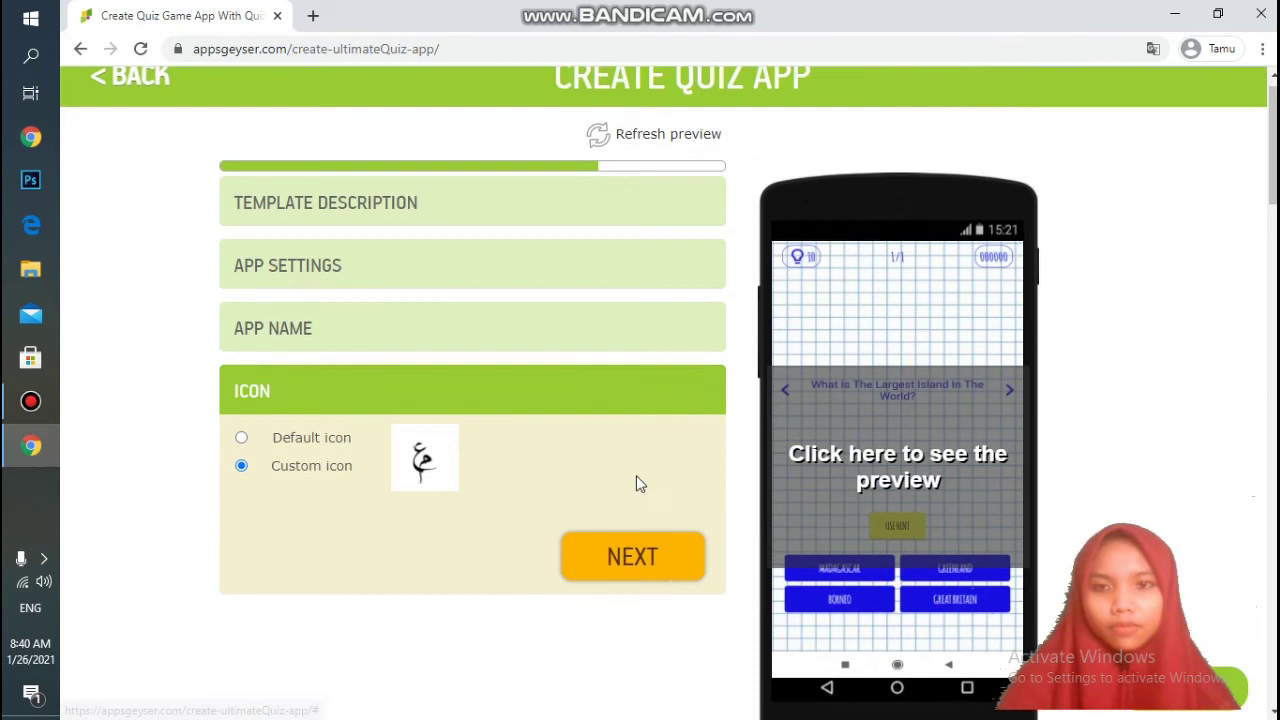
pyautogui.click(628, 560)
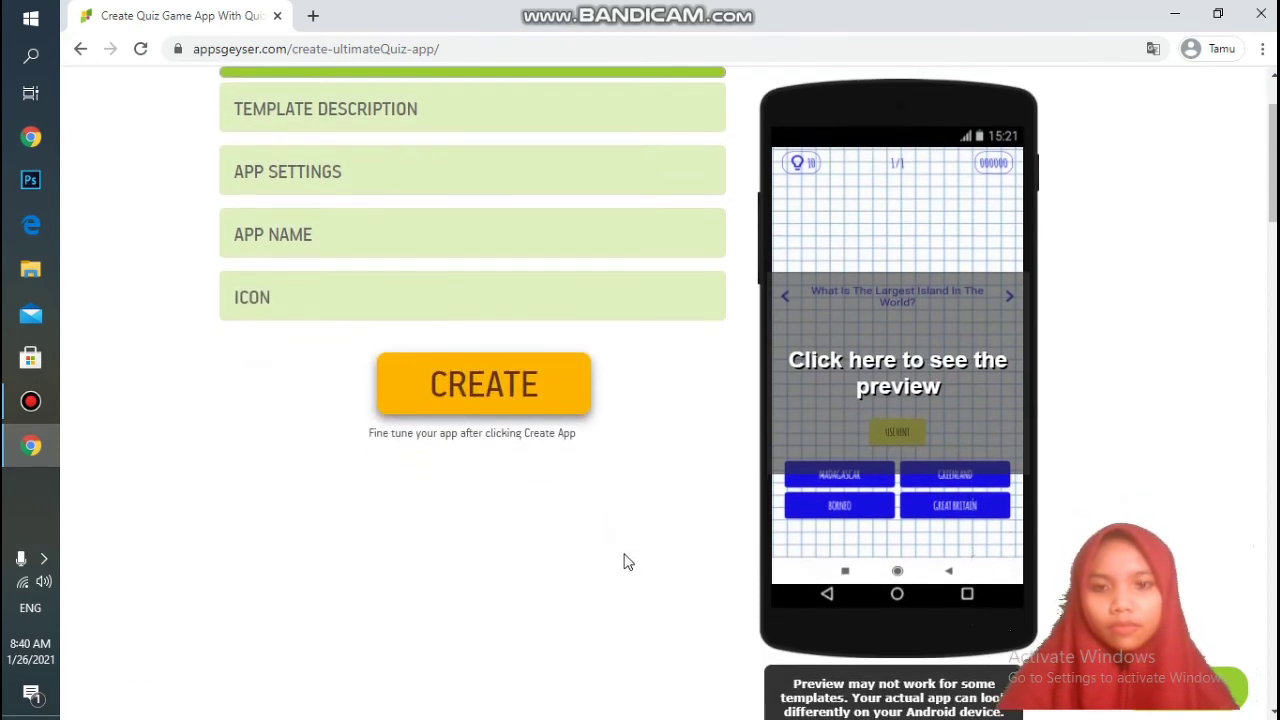
# - Create the quiz app from the finished settings and dismiss the premium plan offer
pyautogui.scroll(1, 402, 244)
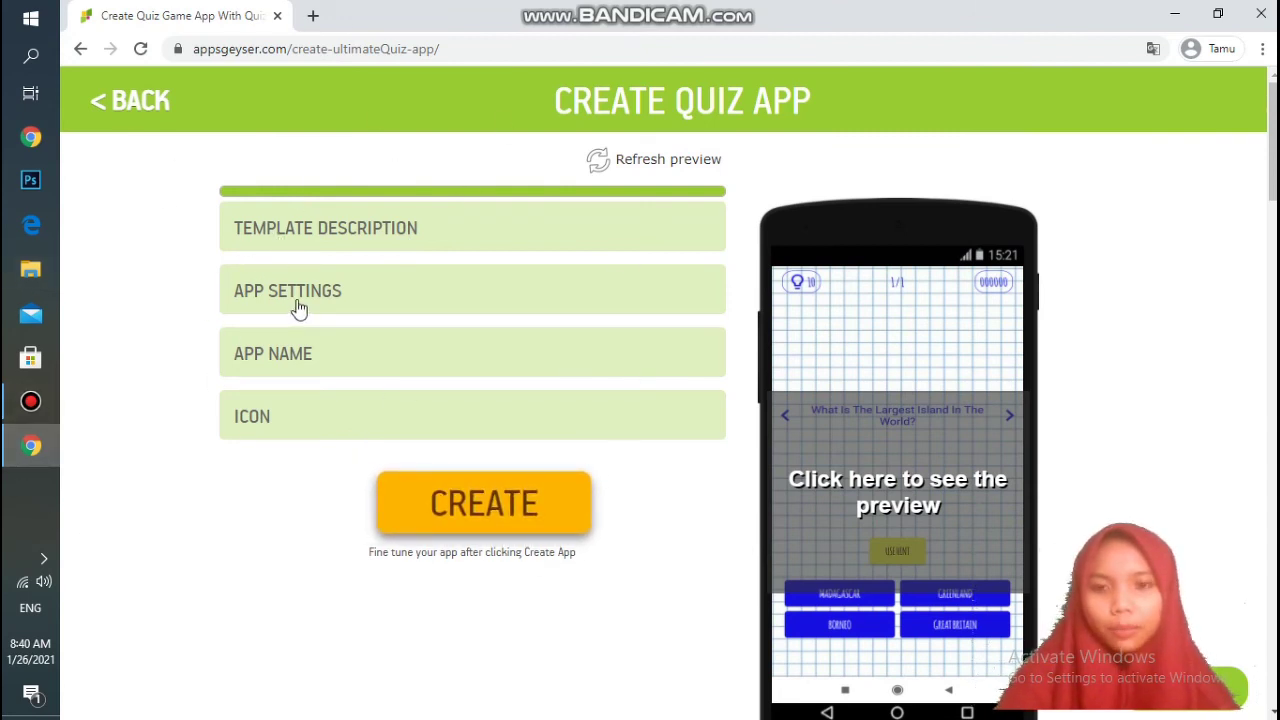
pyautogui.click(463, 510)
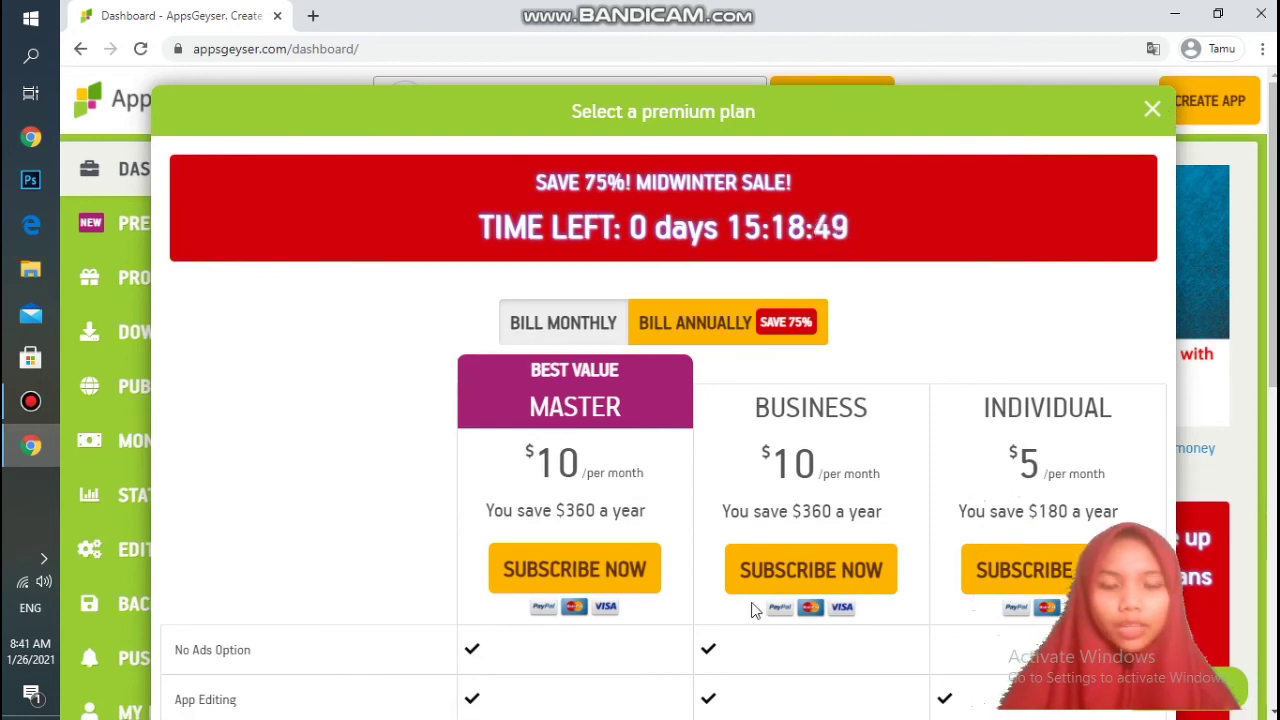
pyautogui.click(1153, 110)
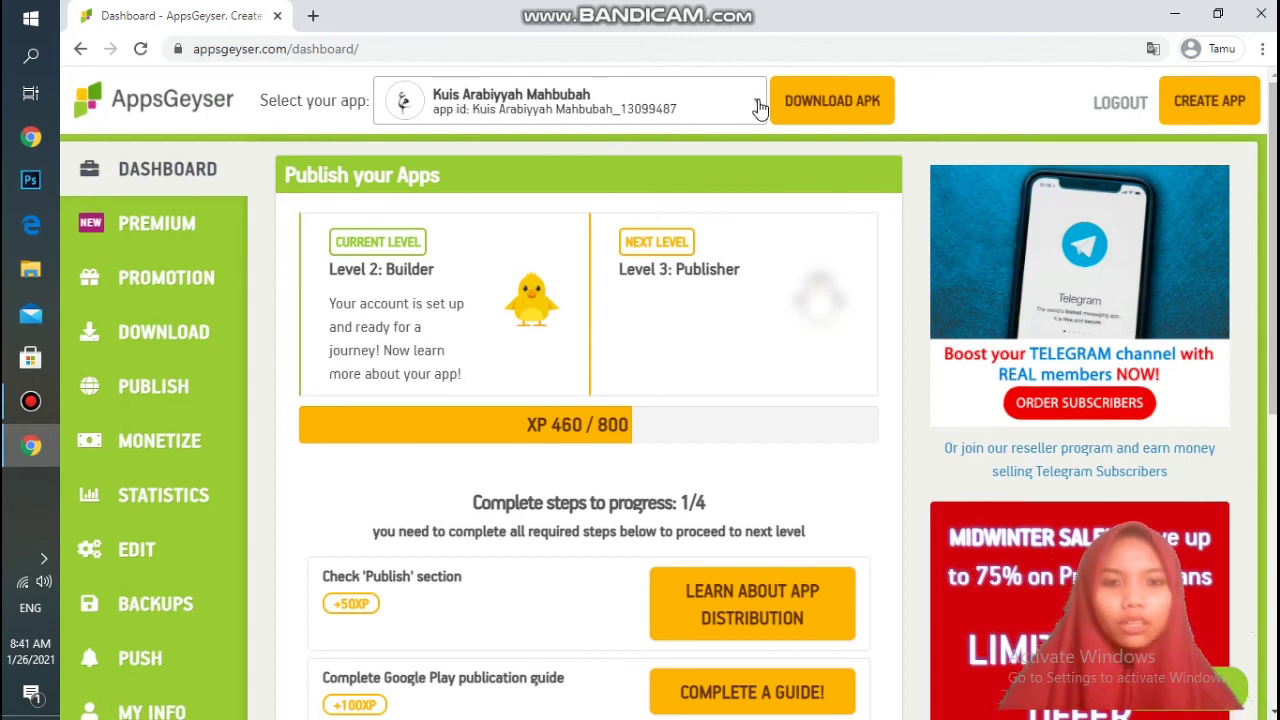
# - Open the download options of the Kuis Arabiyyah Mahbubah app and review its e-mail, direct download, QR code and link choices
pyautogui.click(840, 113)
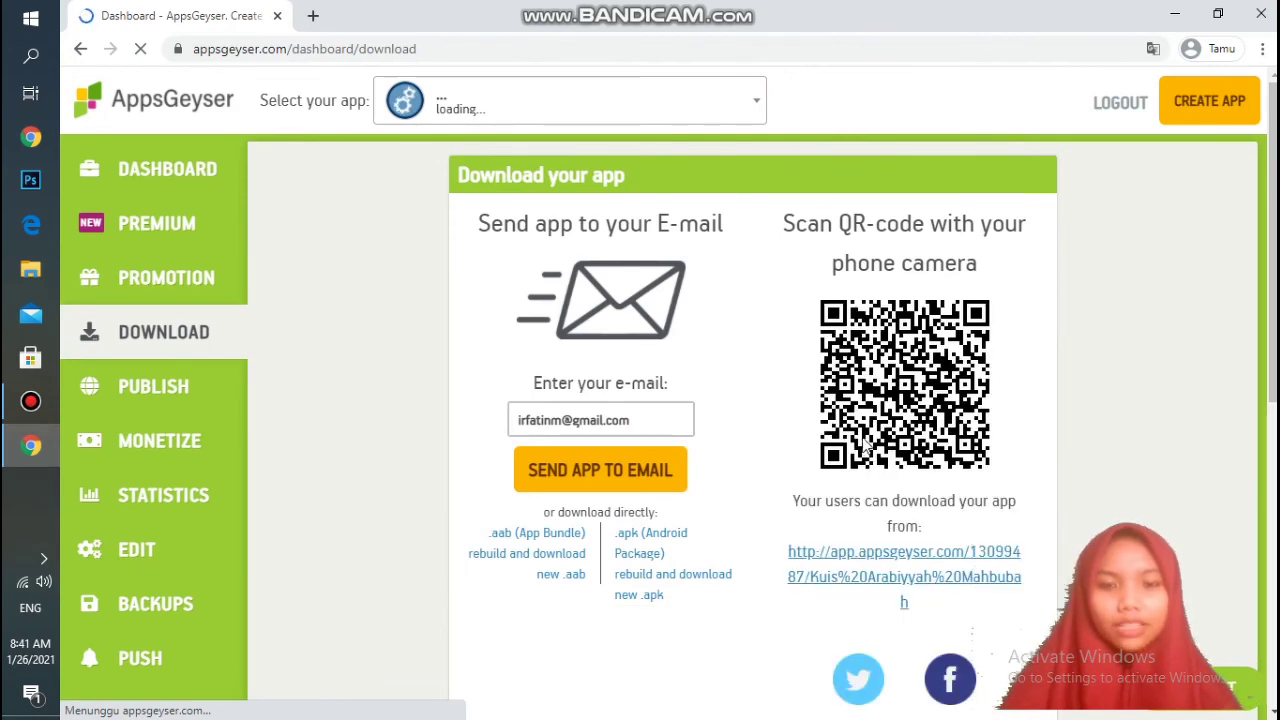
pyautogui.scroll(-1, 781, 387)
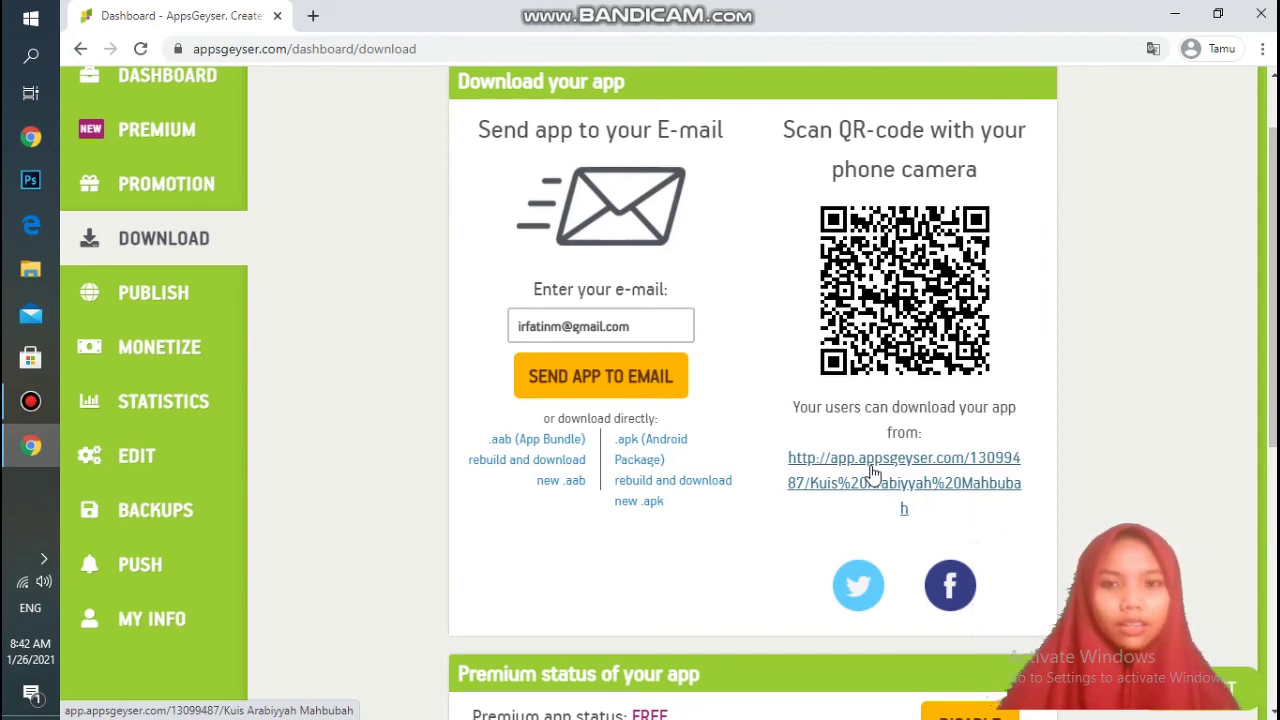
pyautogui.scroll(1, 918, 428)
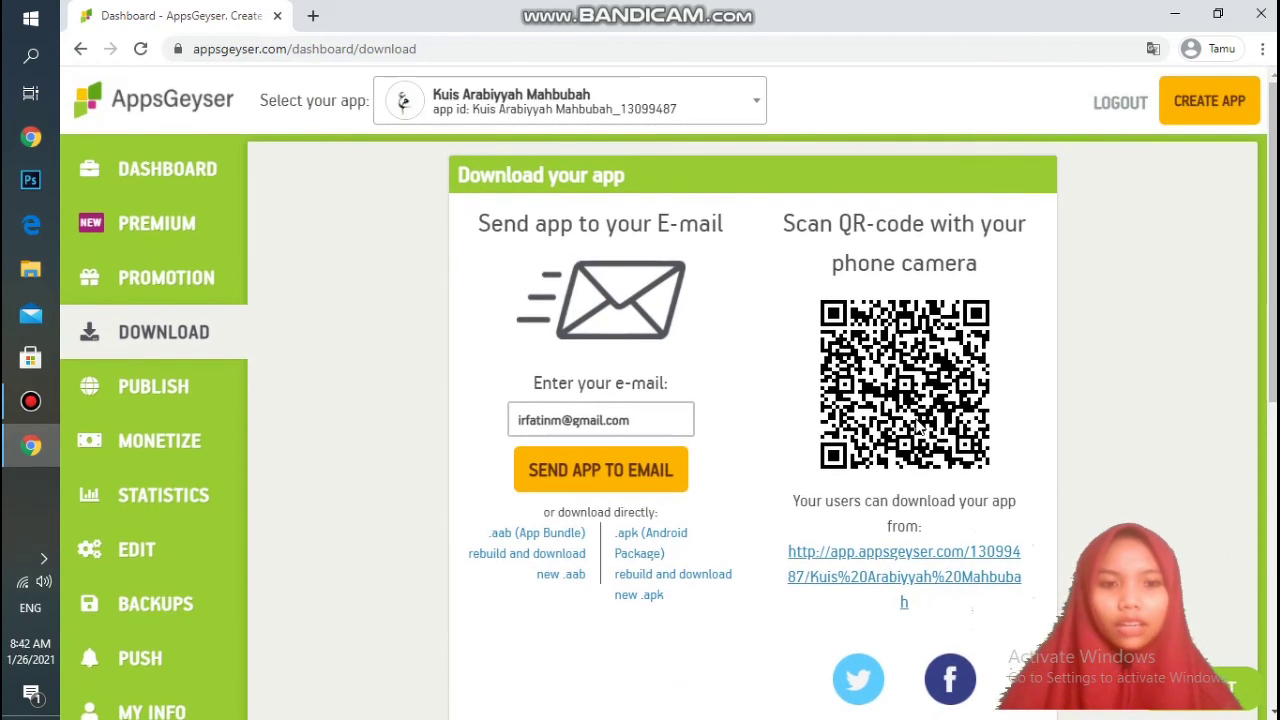